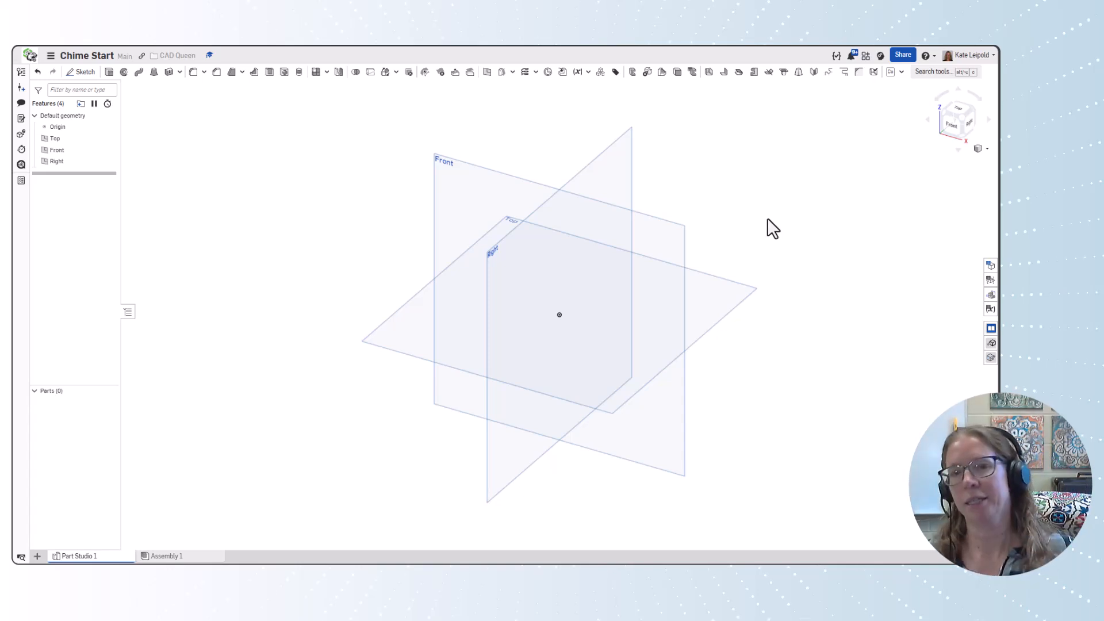
# - Start a sketch on the Front plane and turn the view to face it
pyautogui.scroll(-2, 768, 219)
pyautogui.scroll(4, 769, 218)
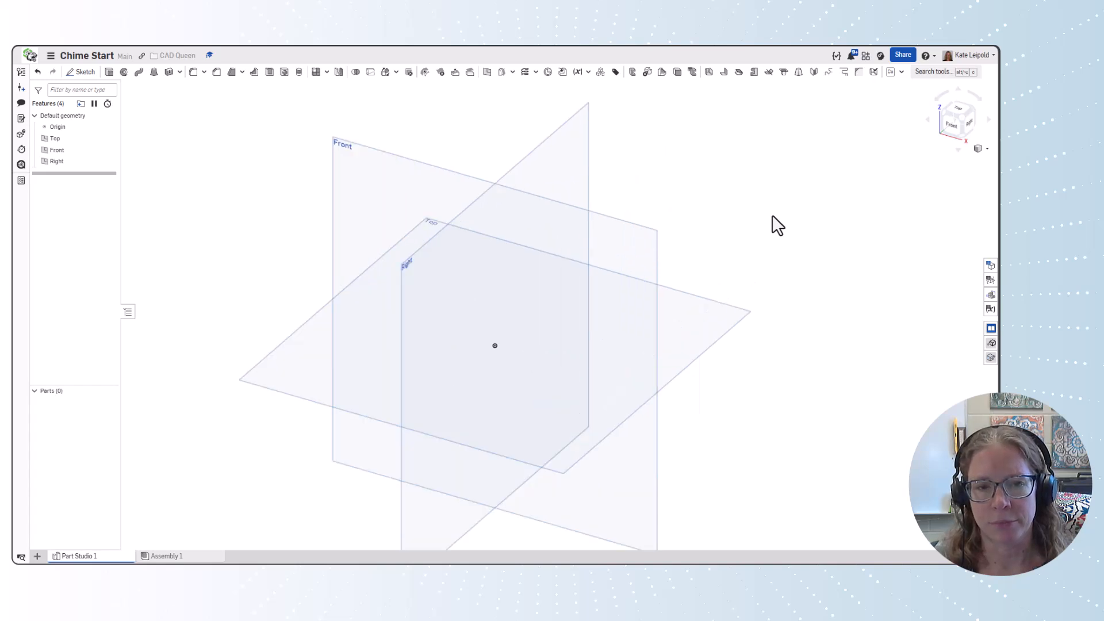
pyautogui.scroll(-2, 774, 219)
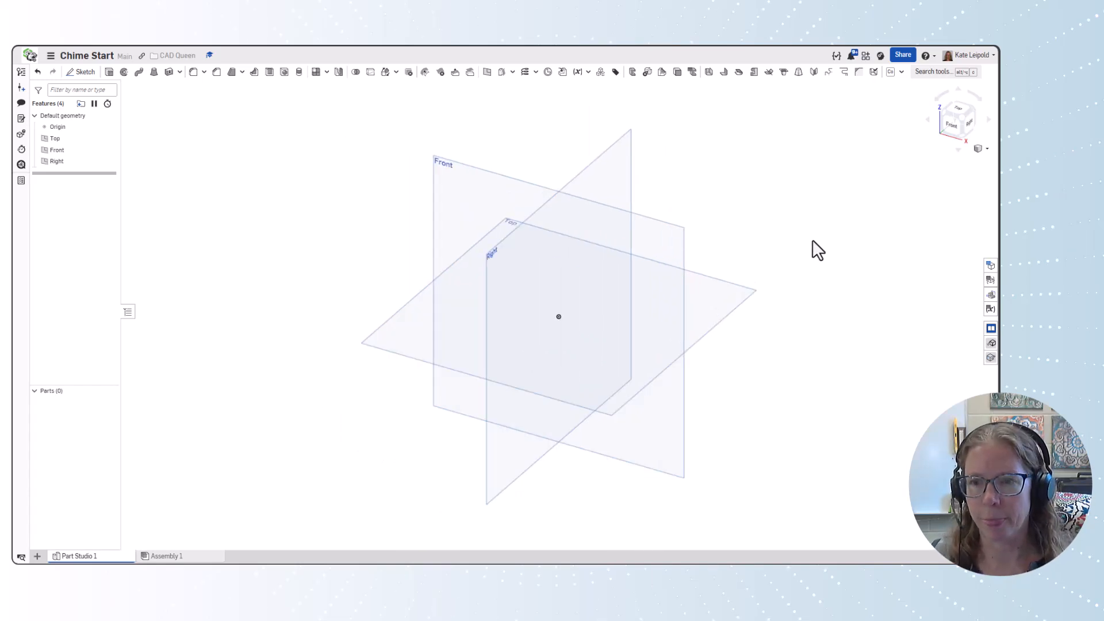
pyautogui.click(81, 72)
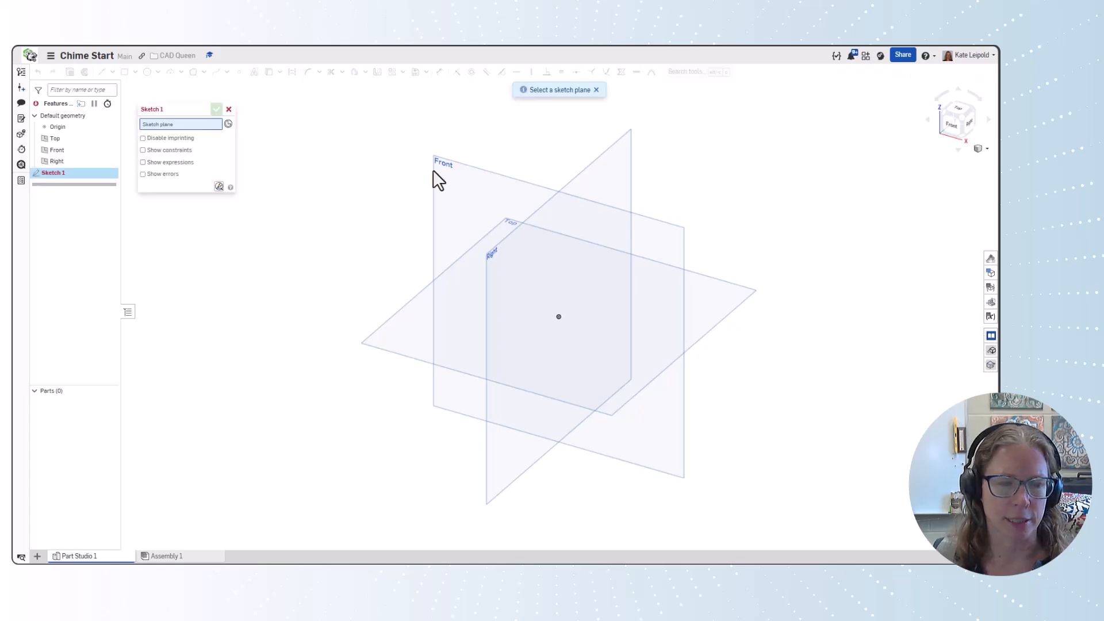
pyautogui.click(478, 175)
pyautogui.click(955, 127)
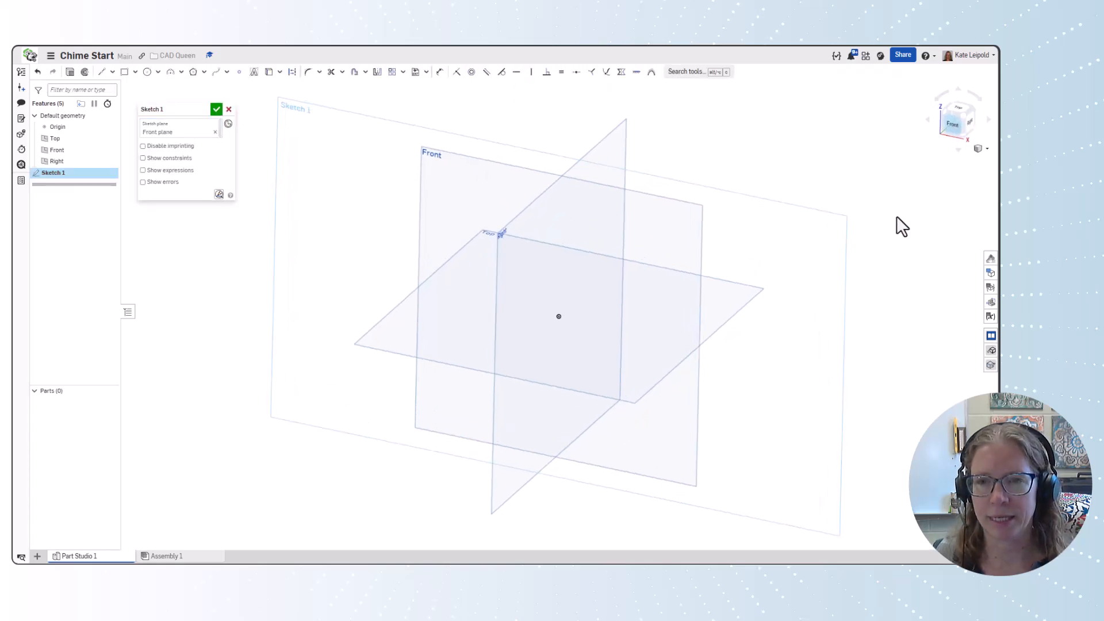
pyautogui.scroll(-3, 393, 373)
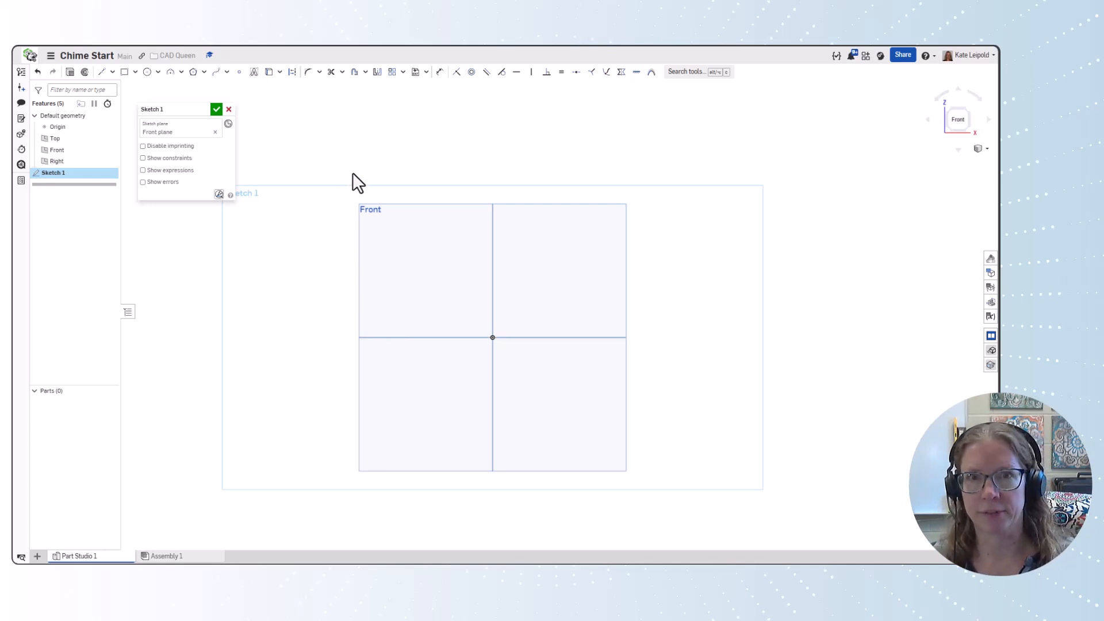
# - Draw a vertical construction line about 4.58 in long with its midpoint on the origin
pyautogui.click(102, 72)
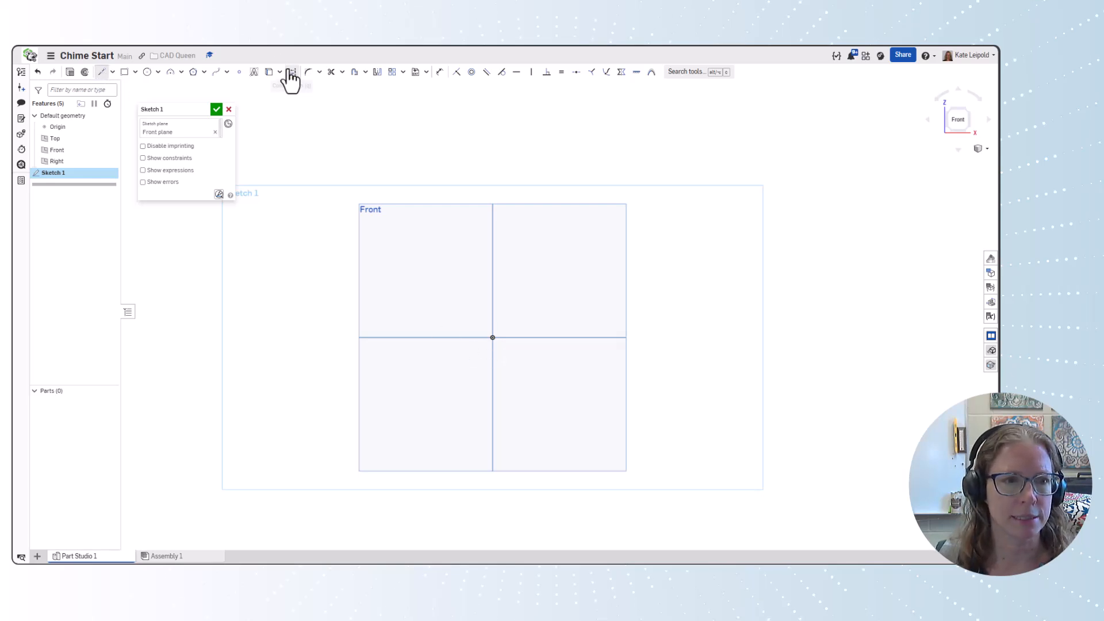
pyautogui.click(492, 338)
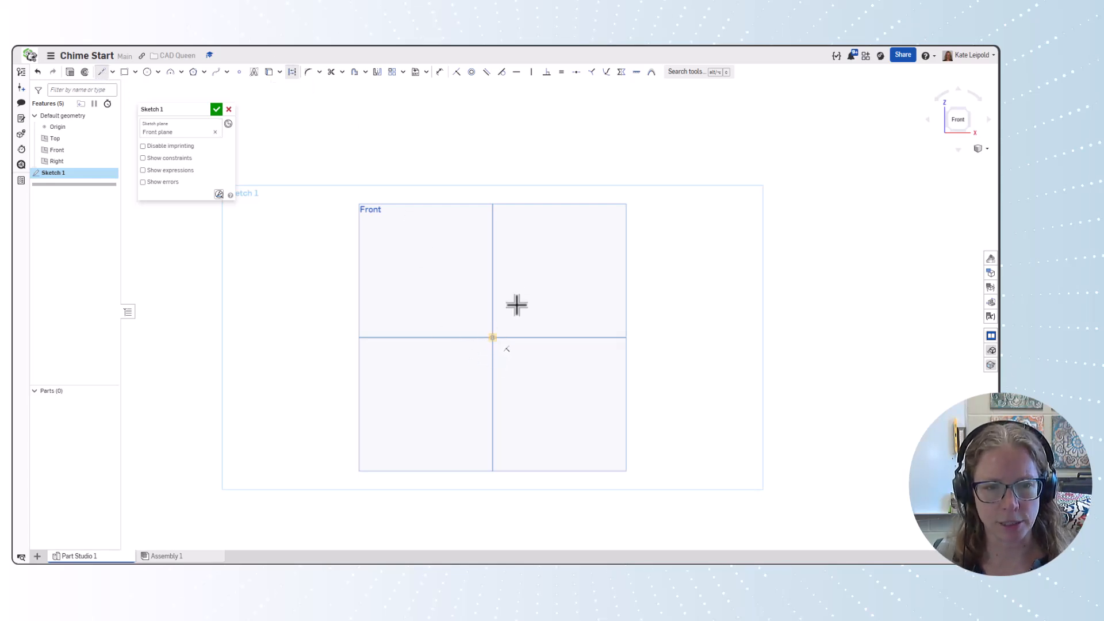
pyautogui.click(493, 236)
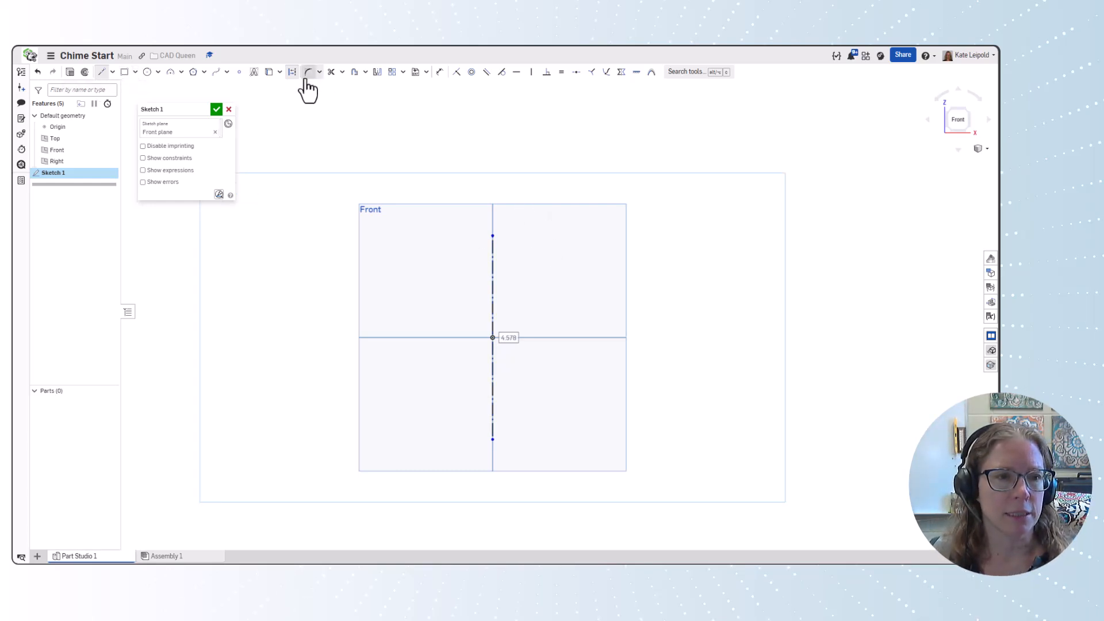
# - Draw a solid vertical midpoint line about 5.43 in long just right of the construction line, centred level with the origin
pyautogui.click(103, 70)
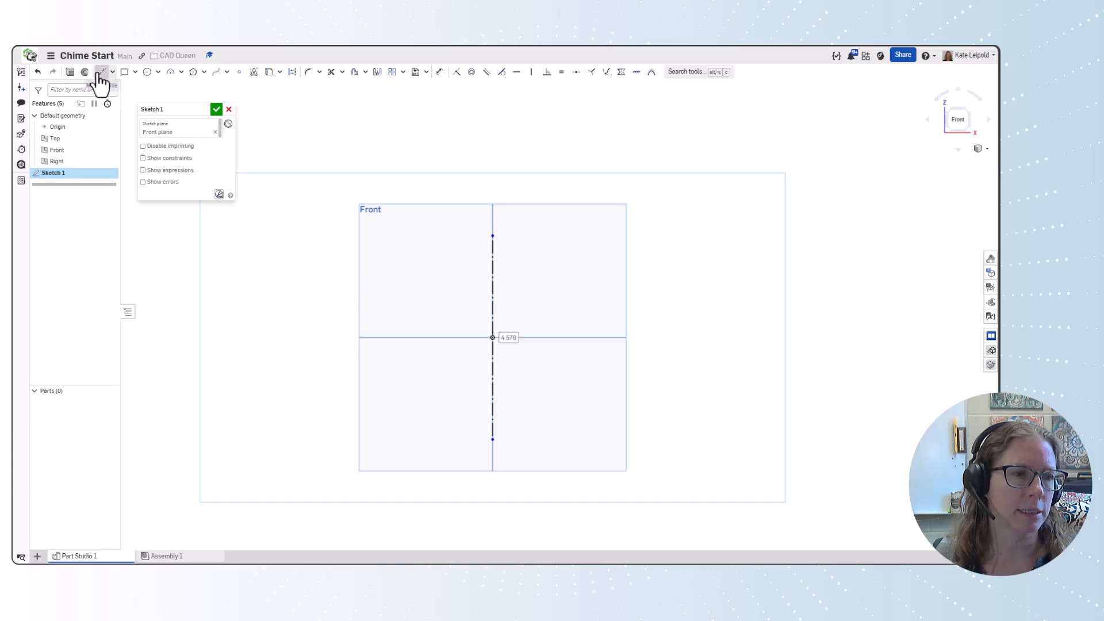
pyautogui.click(519, 338)
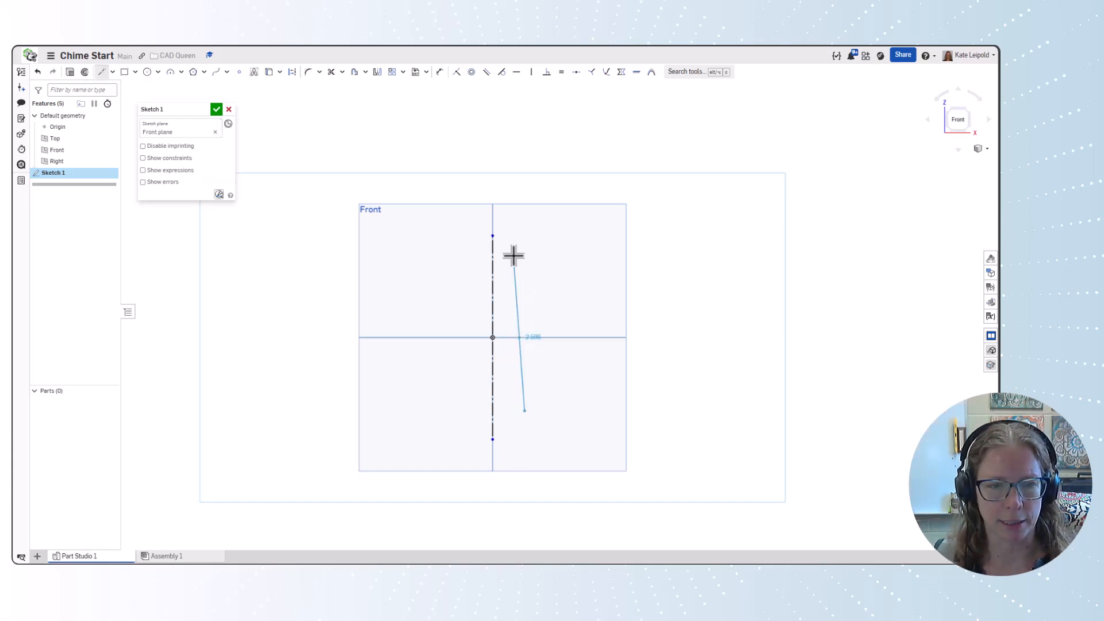
pyautogui.click(519, 218)
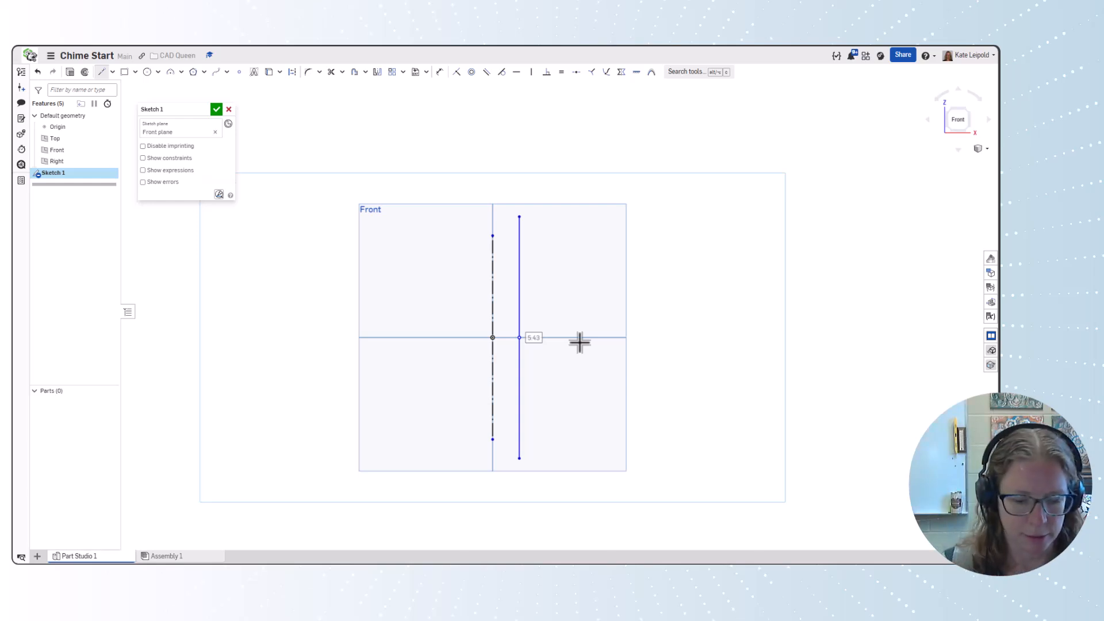
# - Create a length variable named Length with value 19.5 in and description Chime Length from the solid line's dimension
pyautogui.press('Tab')
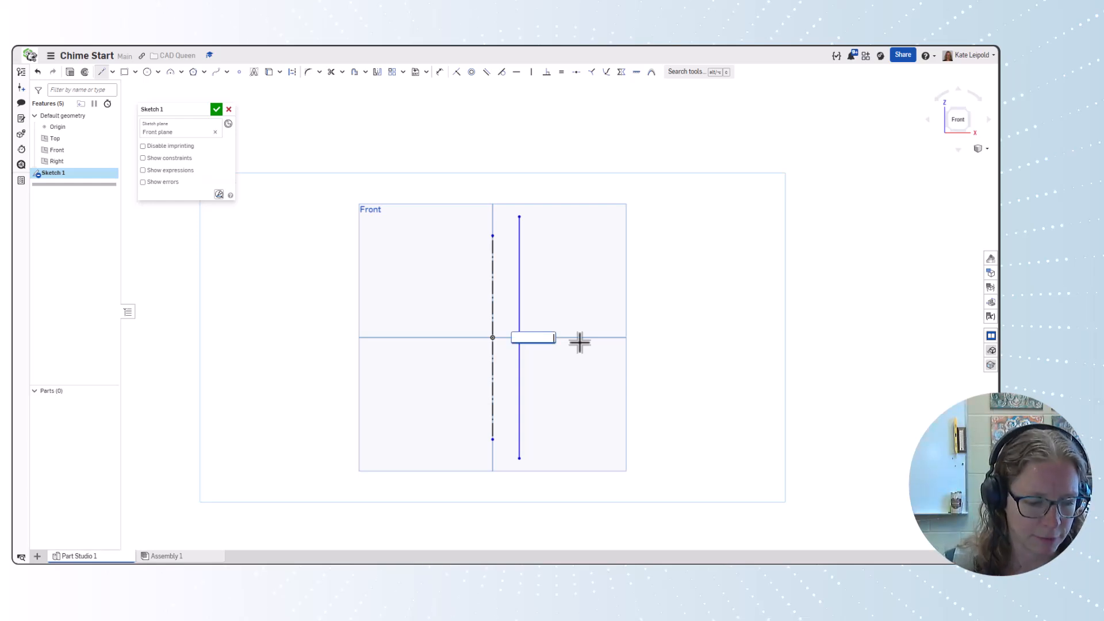
pyautogui.write('#')
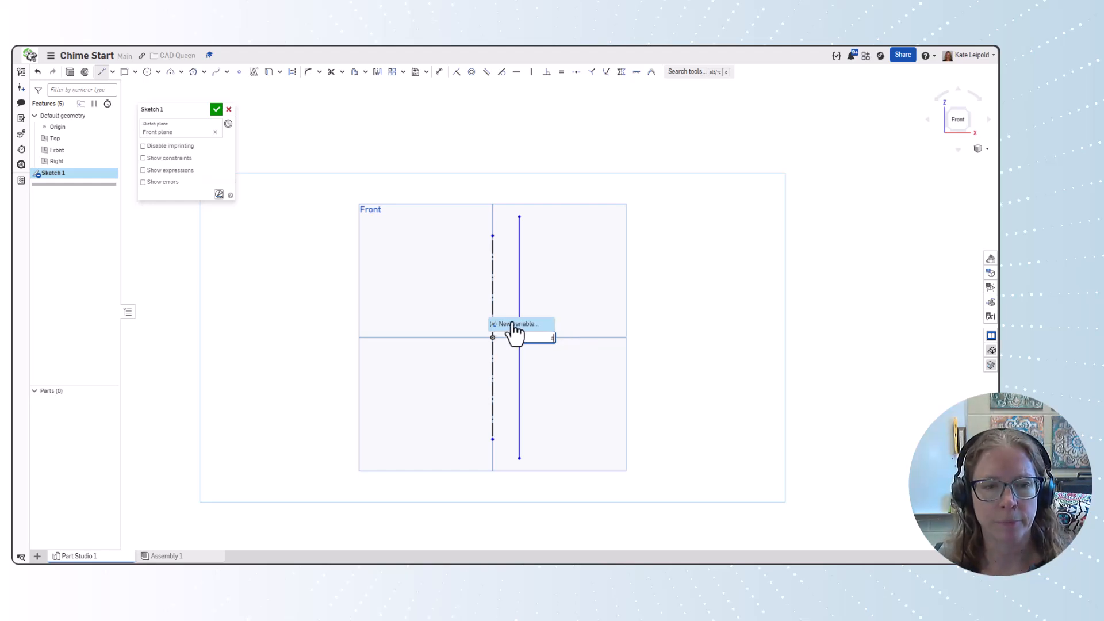
pyautogui.click(516, 325)
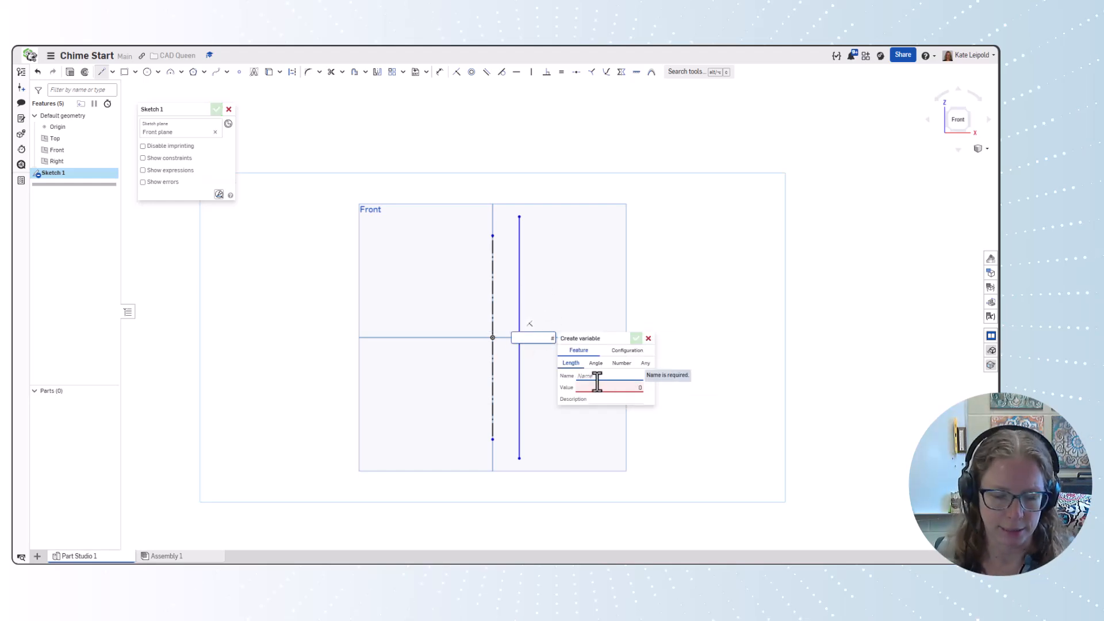
pyautogui.write('Length')
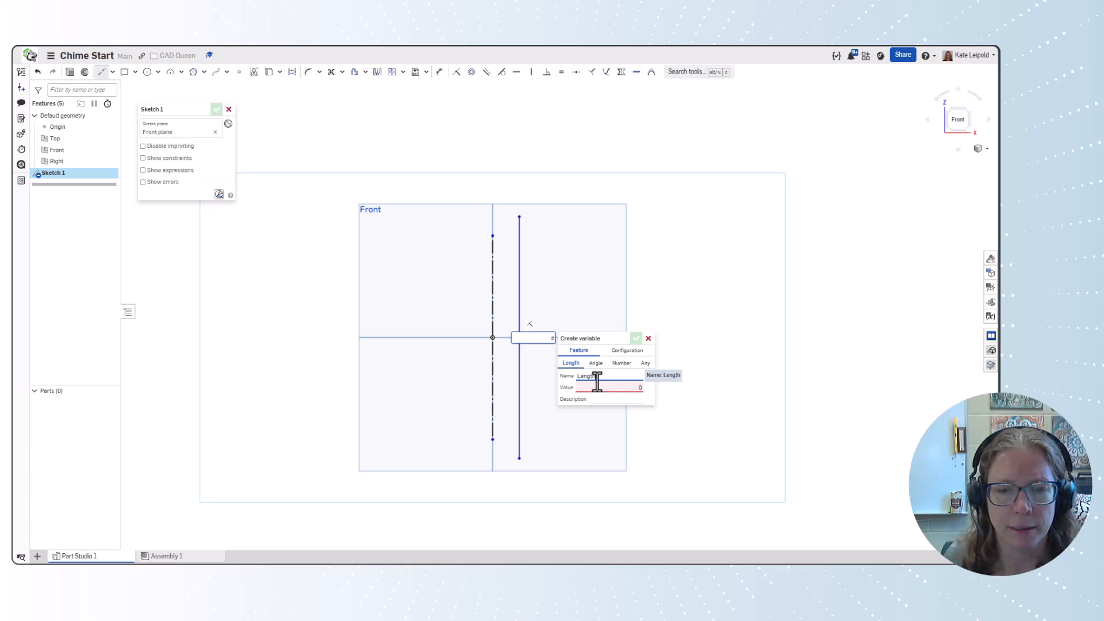
pyautogui.click(611, 387)
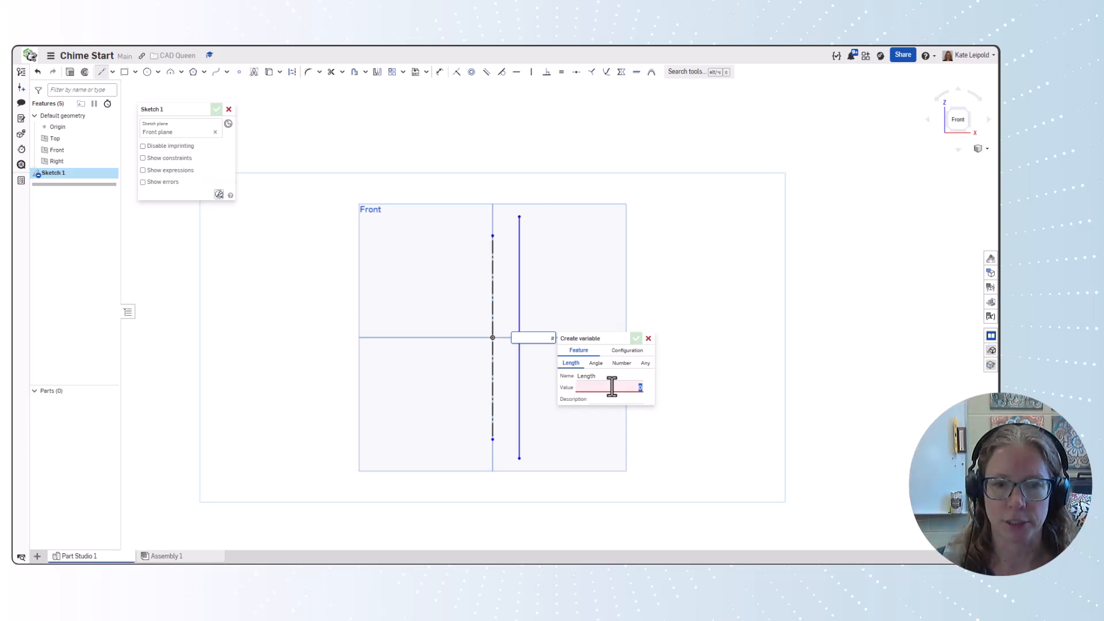
pyautogui.write('19.5')
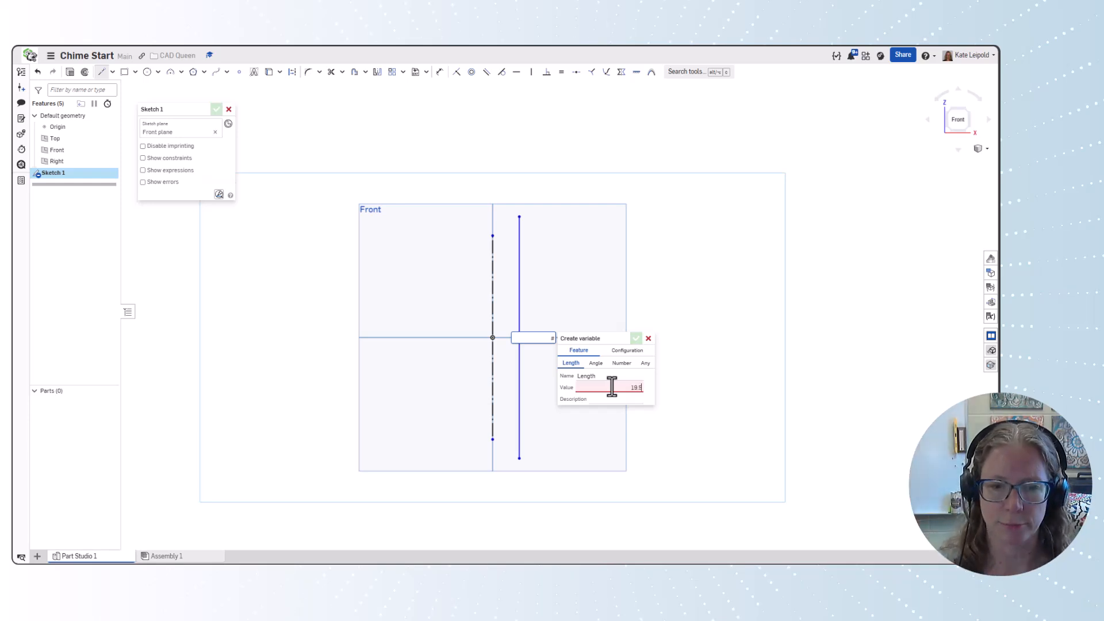
pyautogui.press('Return')
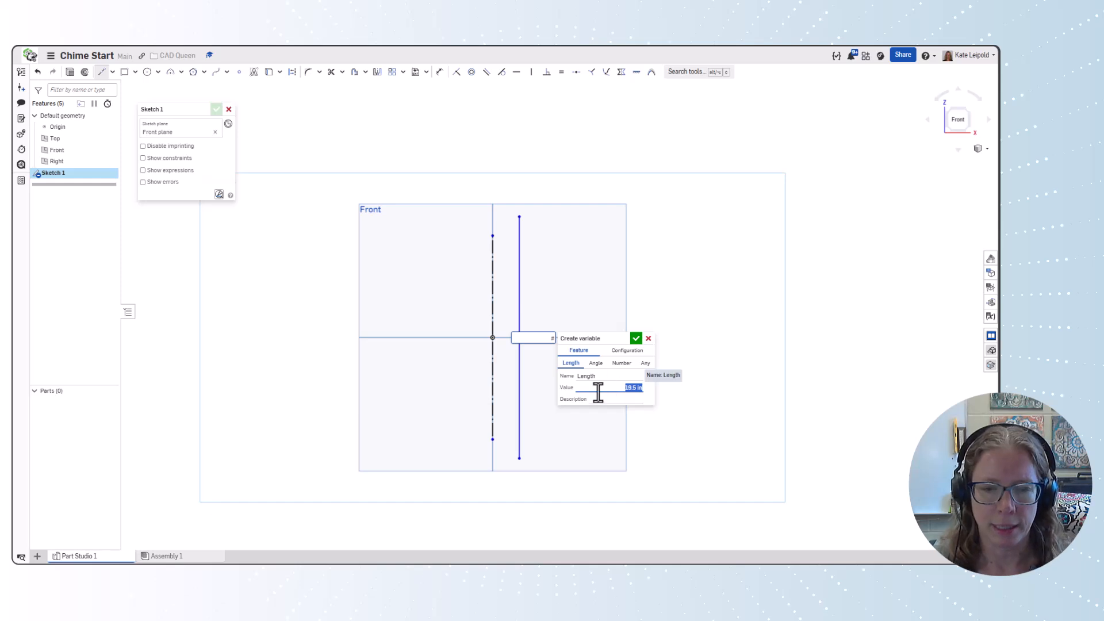
pyautogui.click(598, 398)
pyautogui.write('Chime Length')
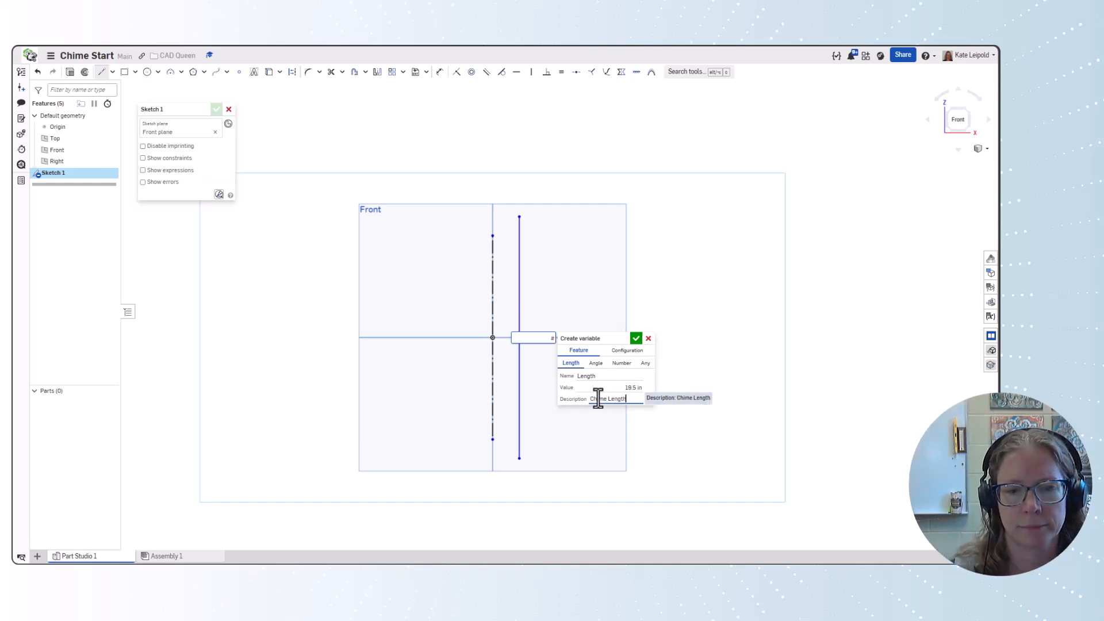
pyautogui.hotkey('ctrl', 'a')
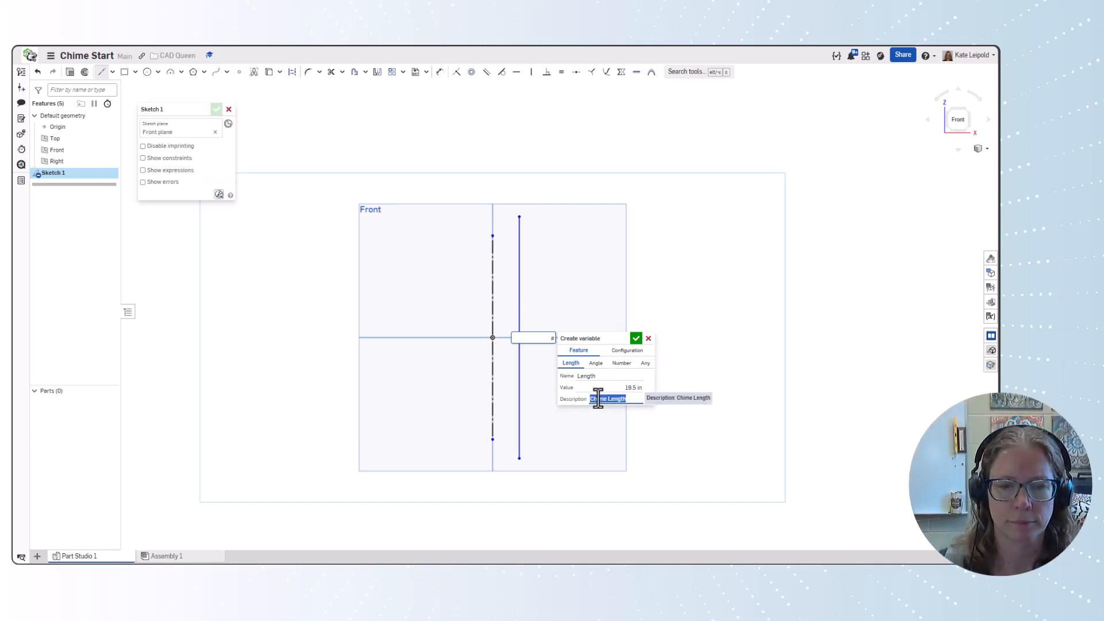
pyautogui.click(636, 339)
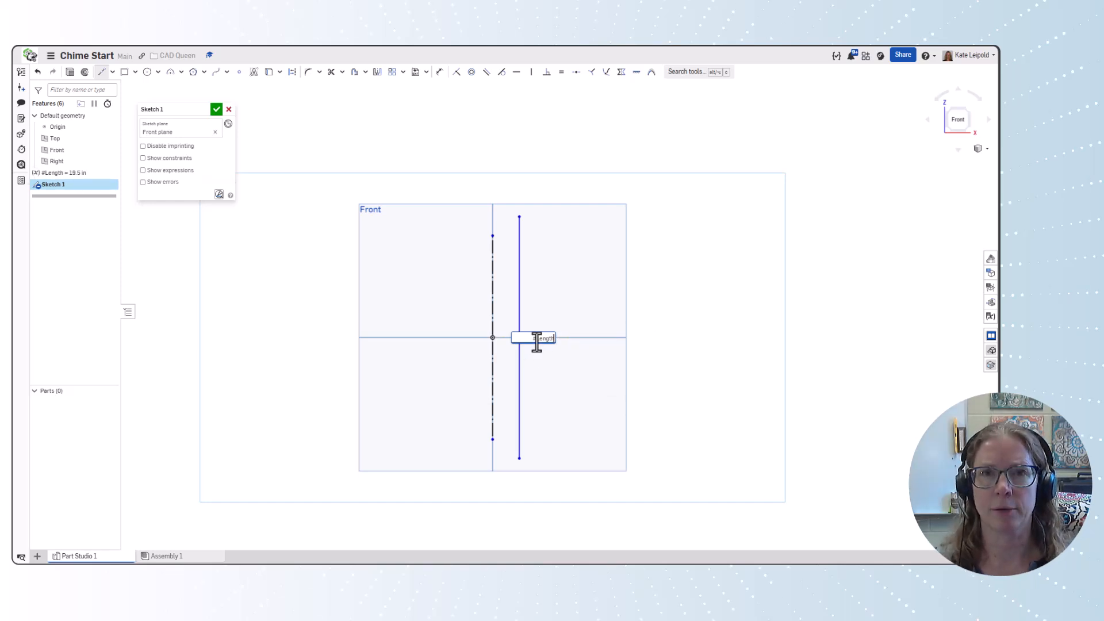
# - Apply #Length as the solid line's length and finish drawing lines
pyautogui.press('Return')
pyautogui.scroll(-5, 545, 379)
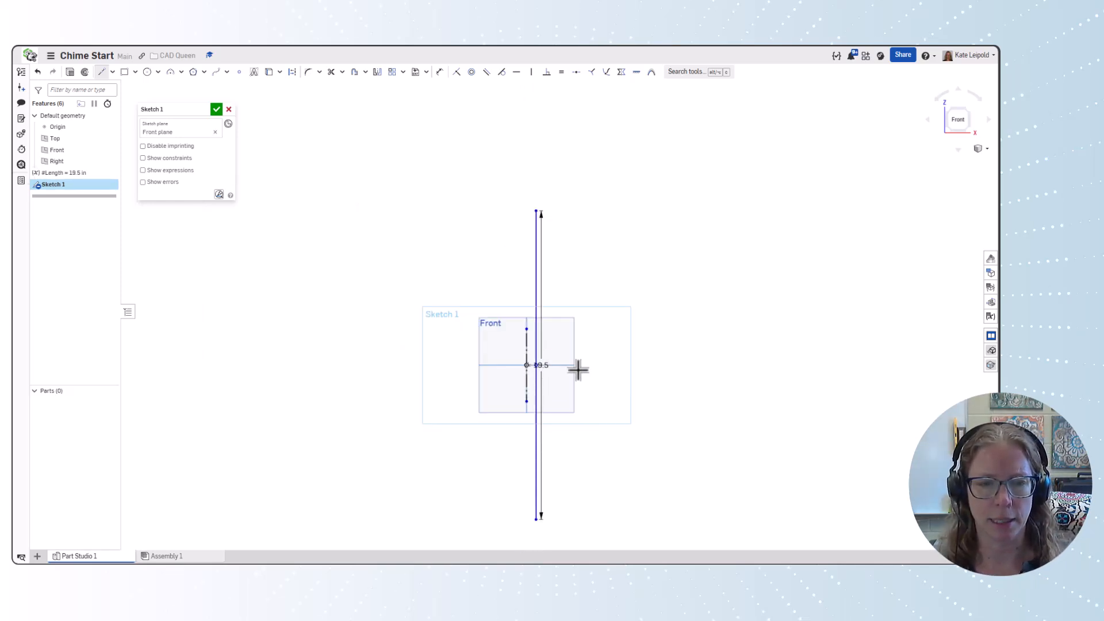
pyautogui.scroll(2, 613, 363)
pyautogui.scroll(-2, 687, 242)
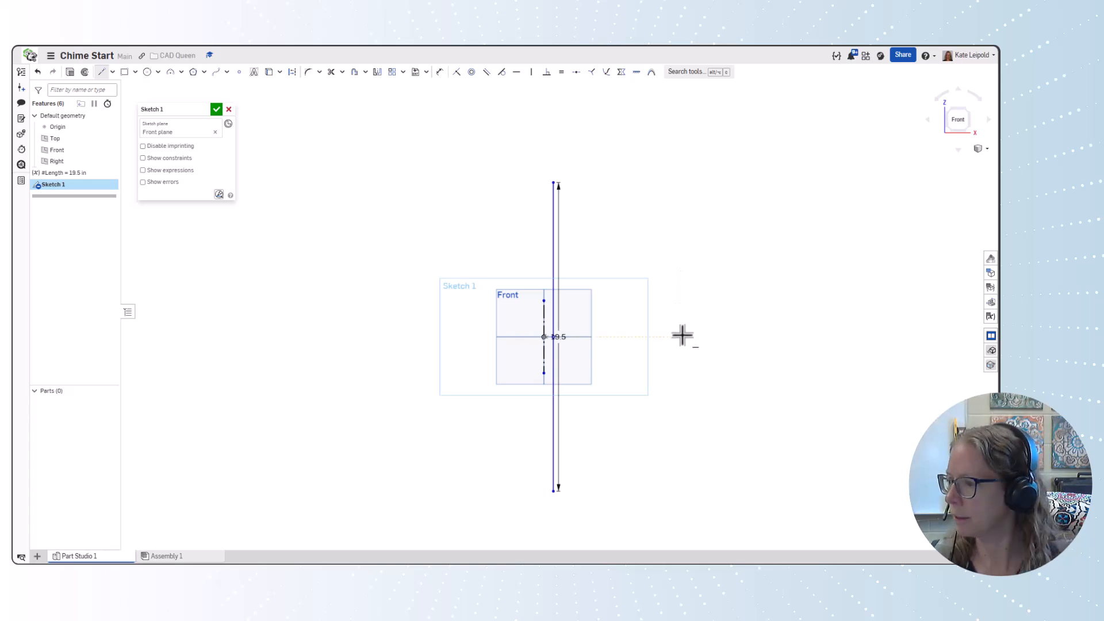
pyautogui.press('Escape')
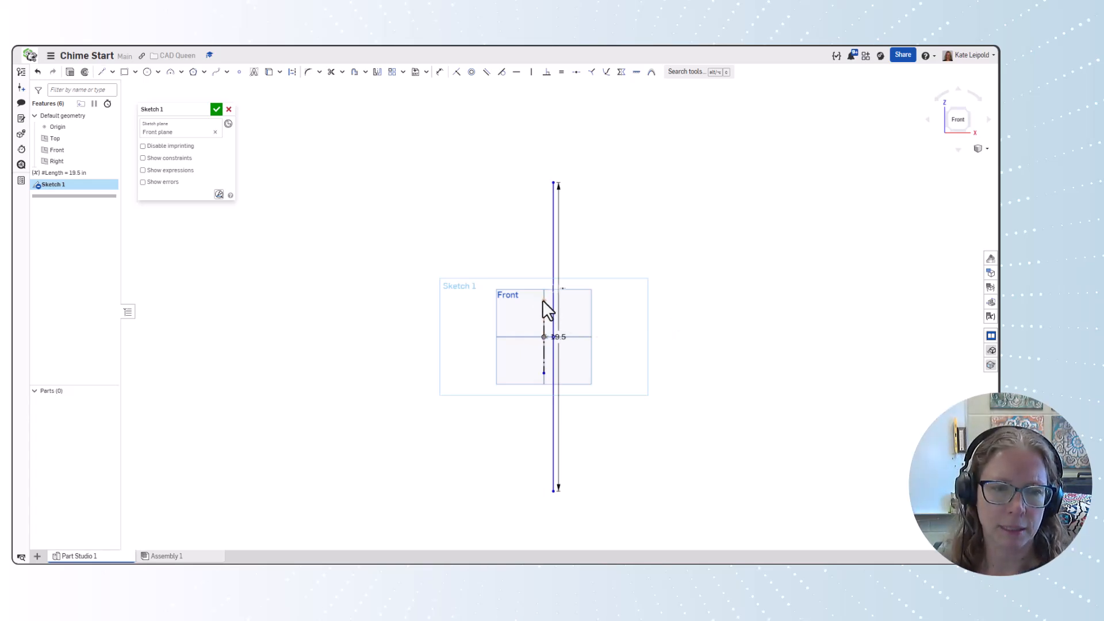
# - Stretch the construction line up to the solid line's height and constrain their upper endpoints horizontal to each other
pyautogui.moveTo(543, 299); pyautogui.dragTo(545, 183)
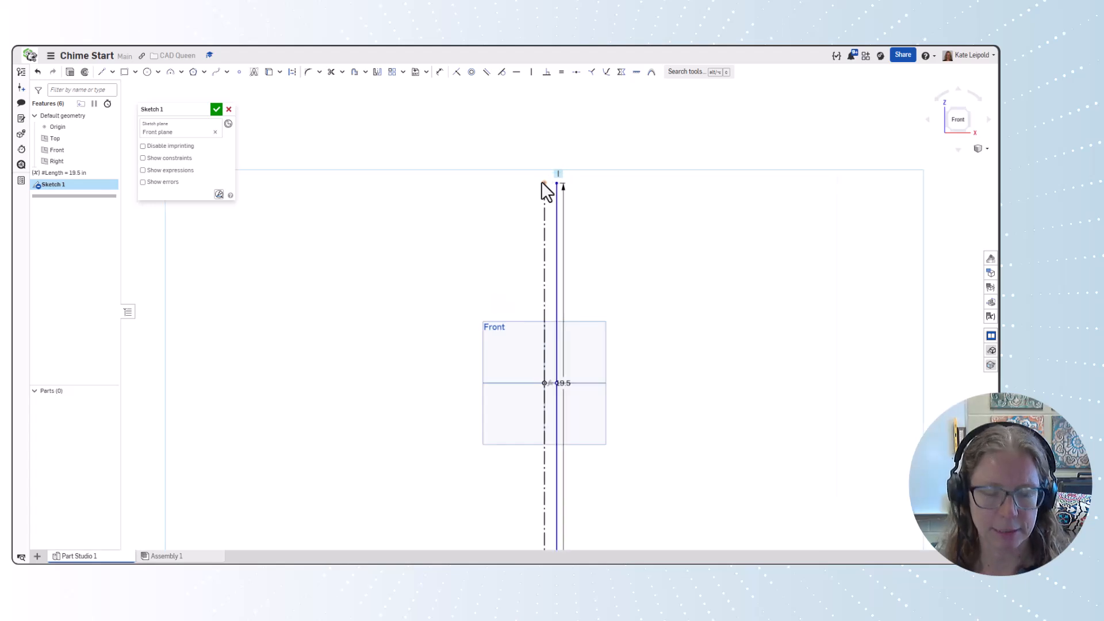
pyautogui.scroll(3, 543, 182)
pyautogui.press('h')
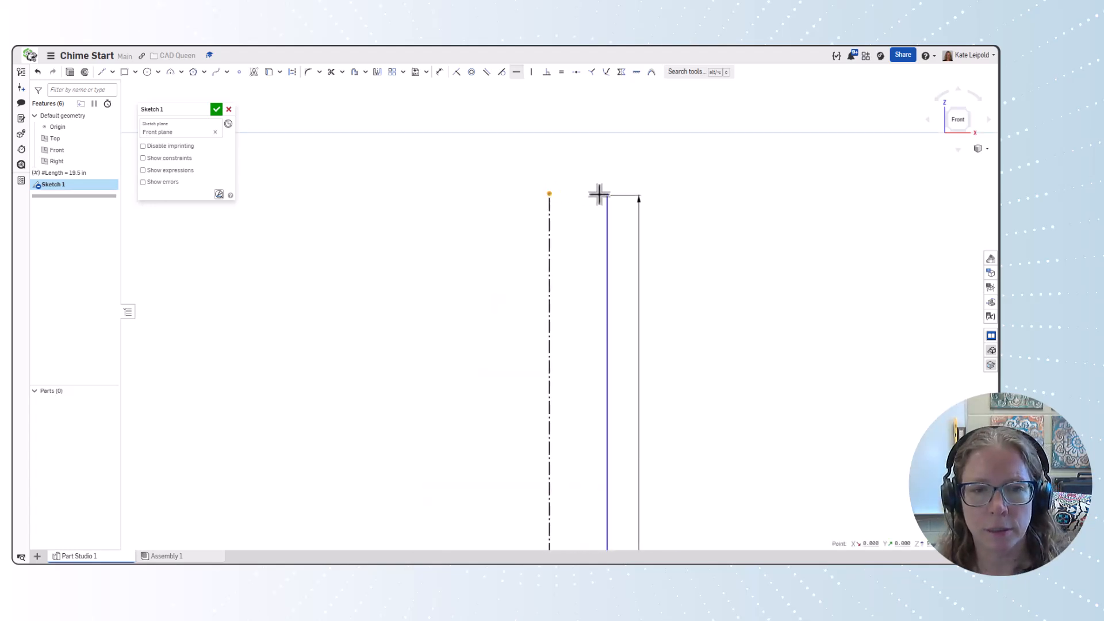
pyautogui.scroll(-5, 520, 224)
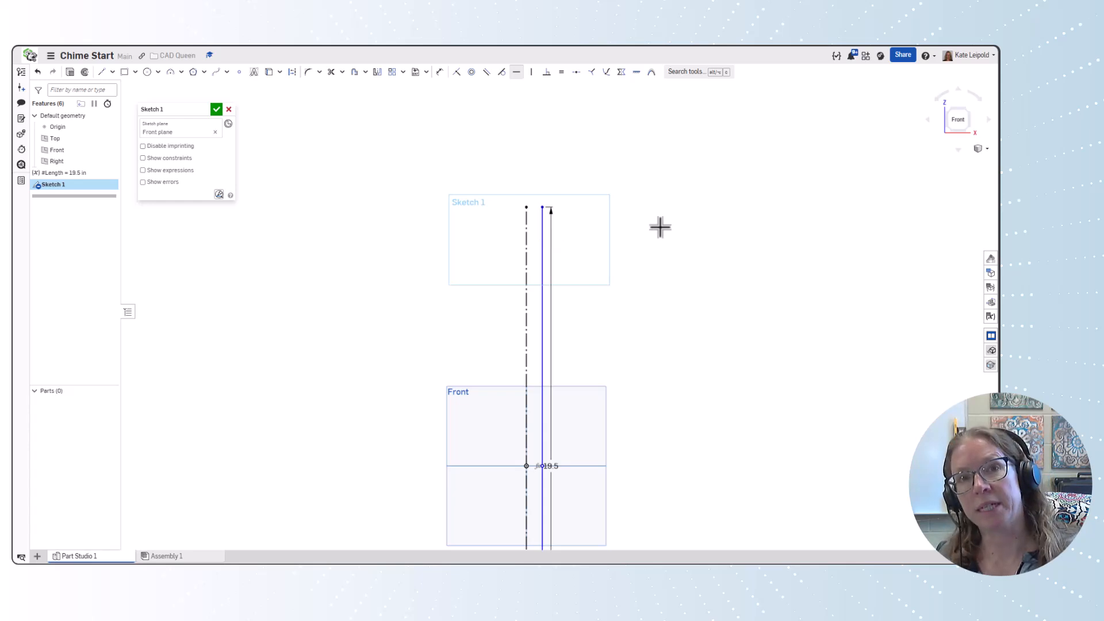
pyautogui.scroll(-2, 662, 230)
pyautogui.scroll(2, 619, 216)
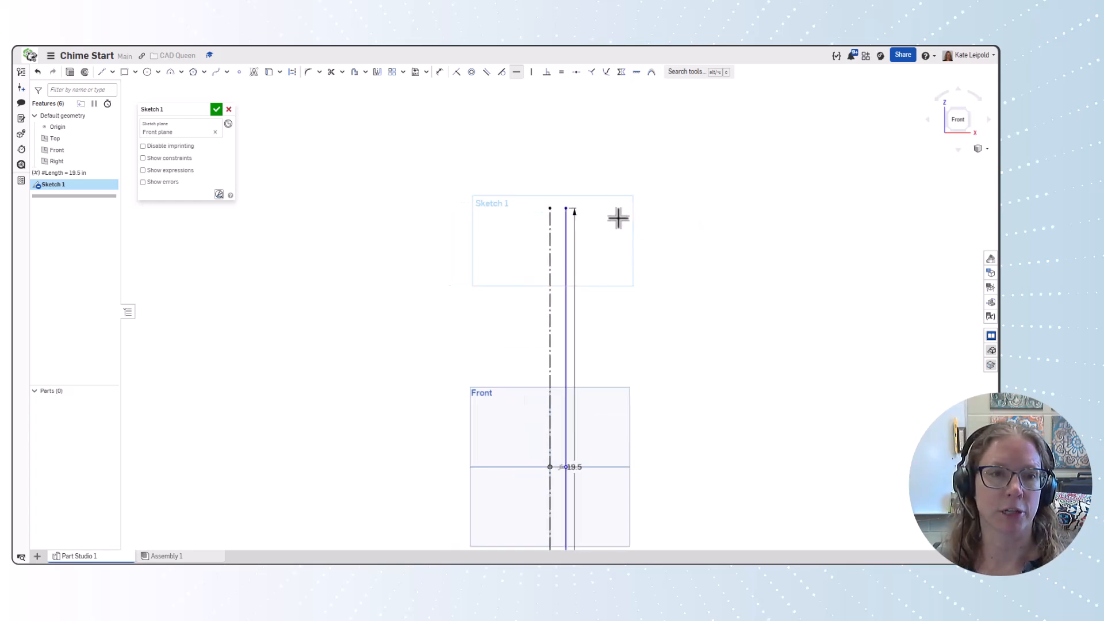
# - Dimension the solid line's diameter across the construction line as 0.922 in and place the dimension above both lines
pyautogui.click(440, 72)
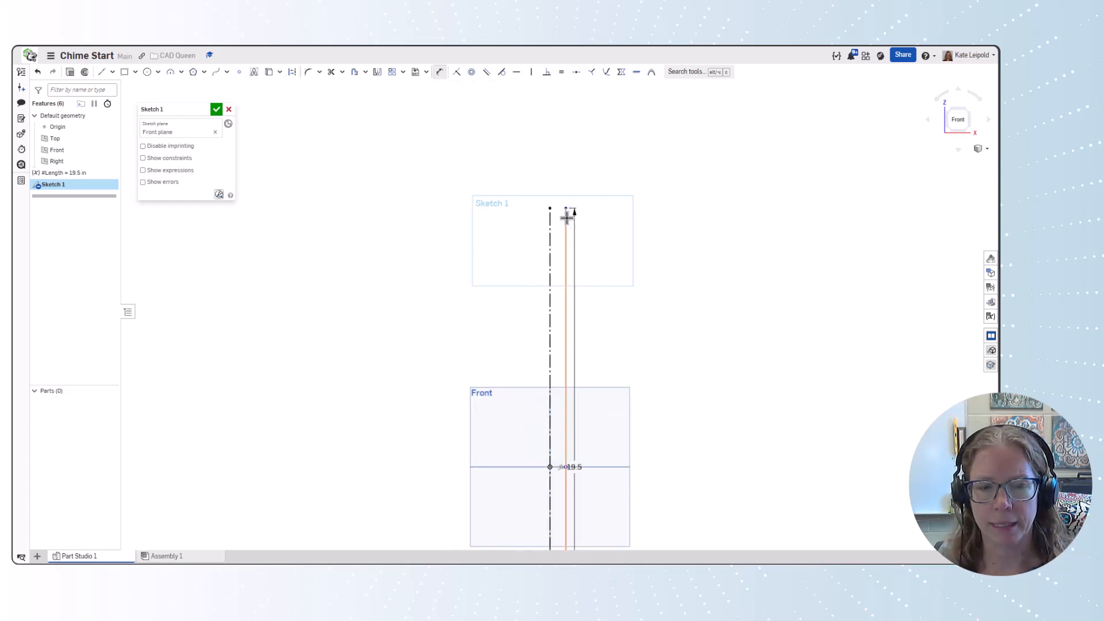
pyautogui.click(566, 219)
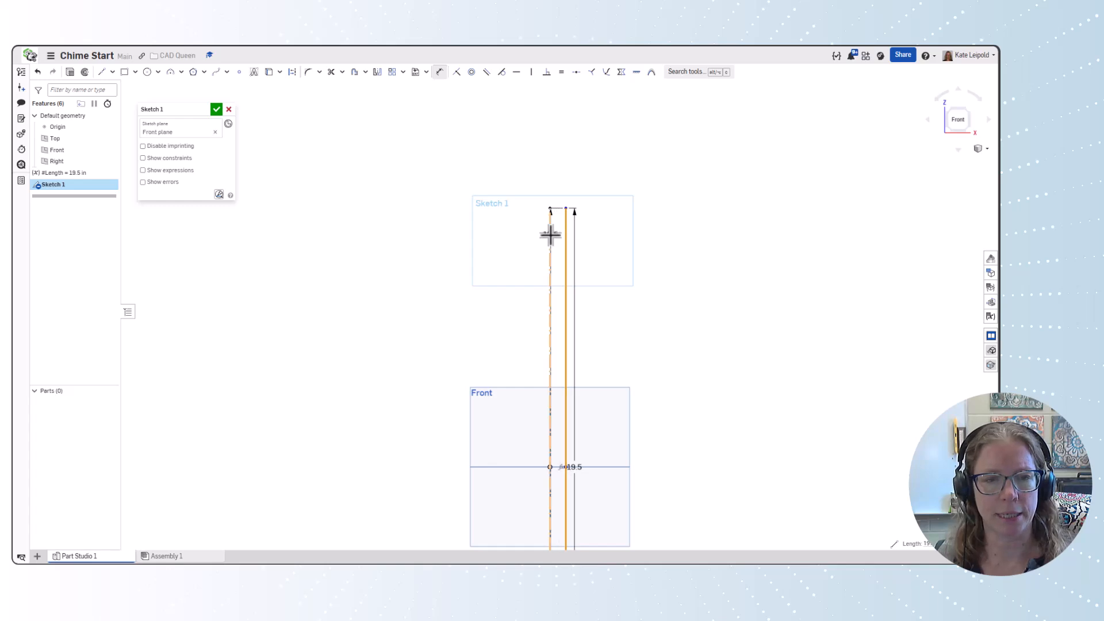
pyautogui.click(550, 234)
pyautogui.scroll(5, 551, 234)
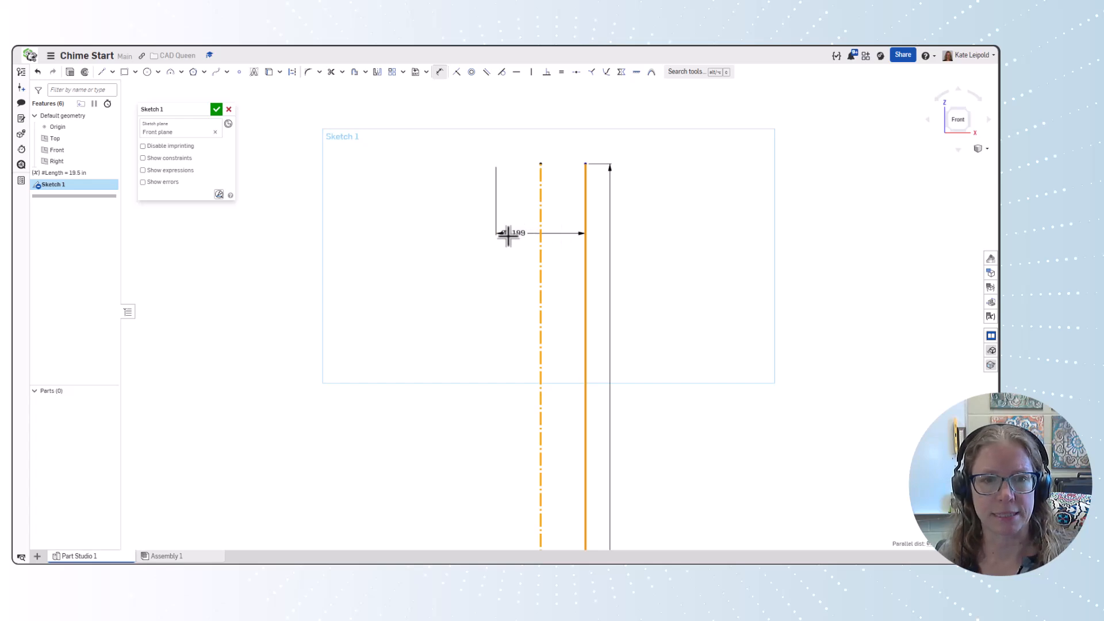
pyautogui.click(512, 234)
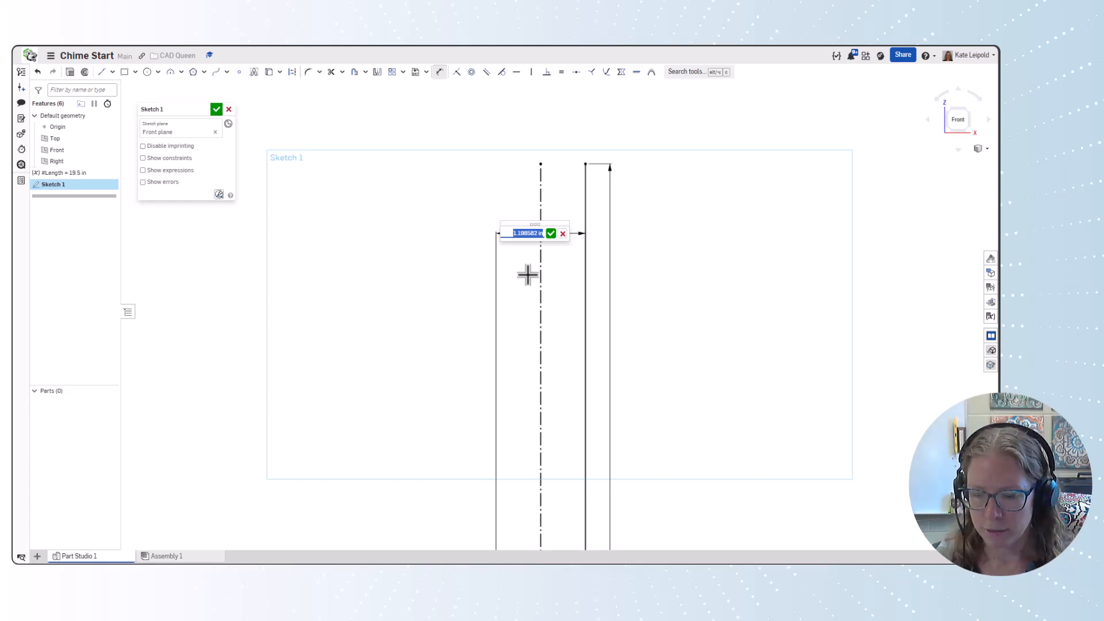
pyautogui.write('0.9')
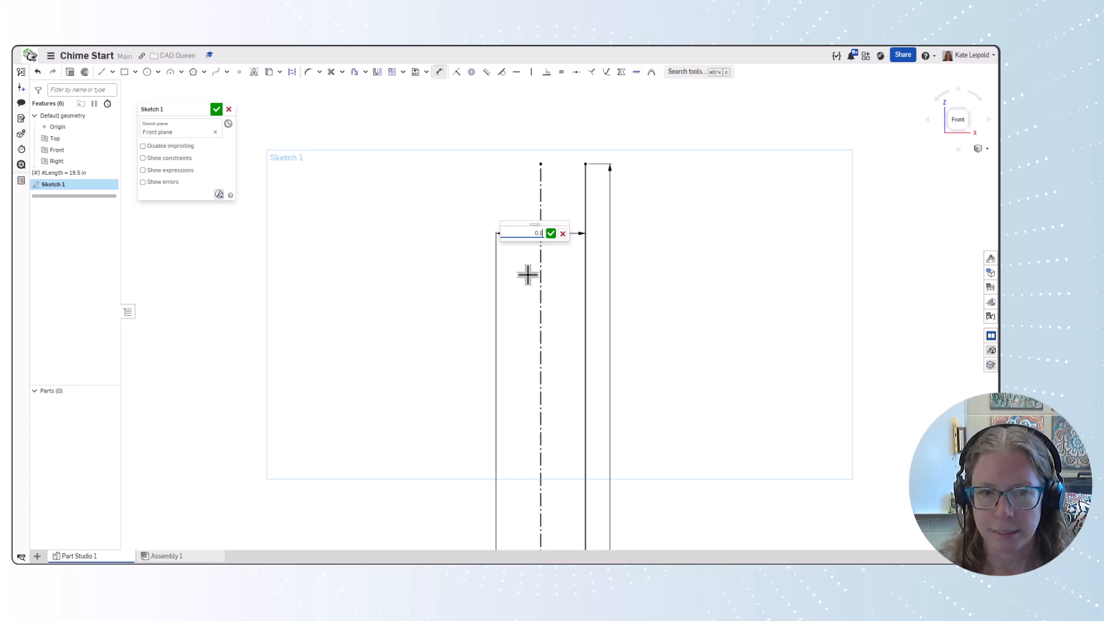
pyautogui.write('22')
pyautogui.press('Return')
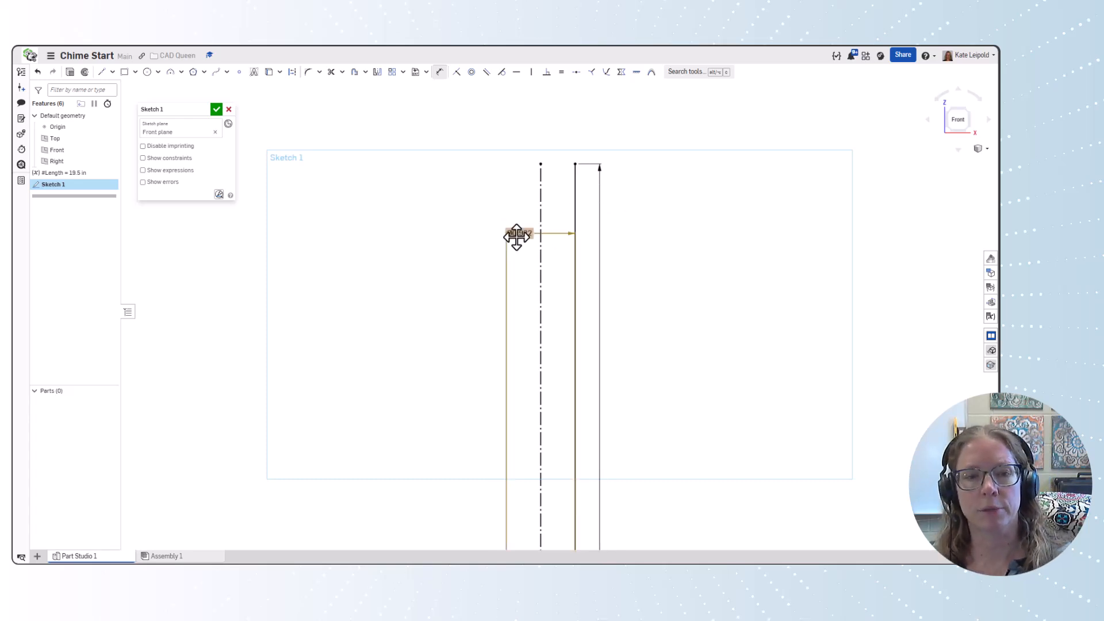
pyautogui.moveTo(518, 234); pyautogui.dragTo(541, 142)
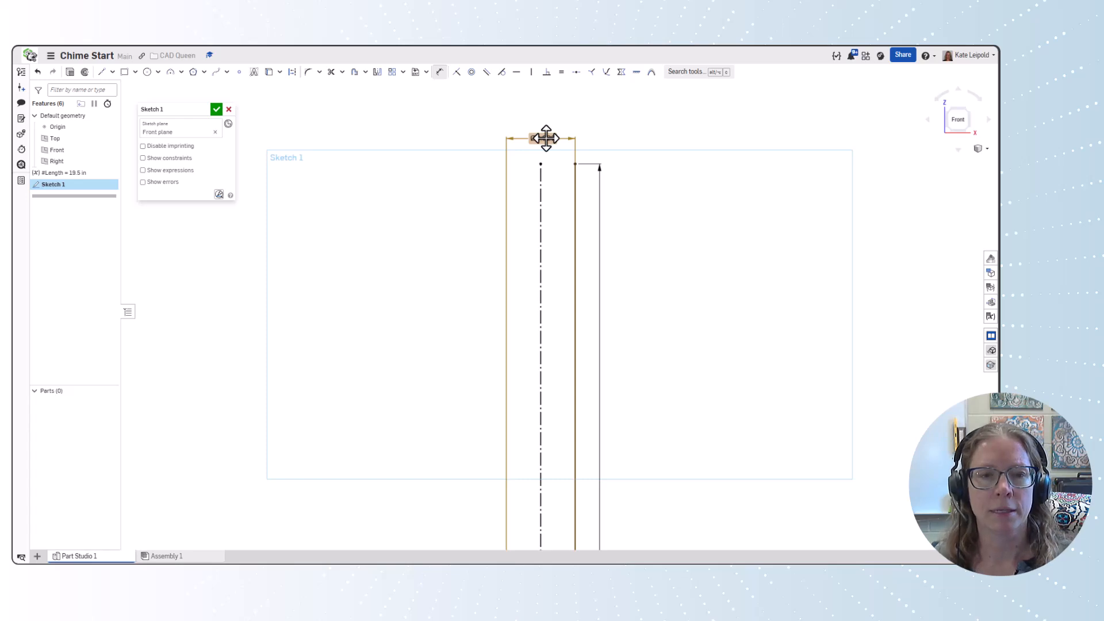
# - Create a length variable named OD with value 0.922 in and description "Outer Diameter, in" from the sketch's diameter dimension
pyautogui.doubleClick(546, 138)
pyautogui.write('#')
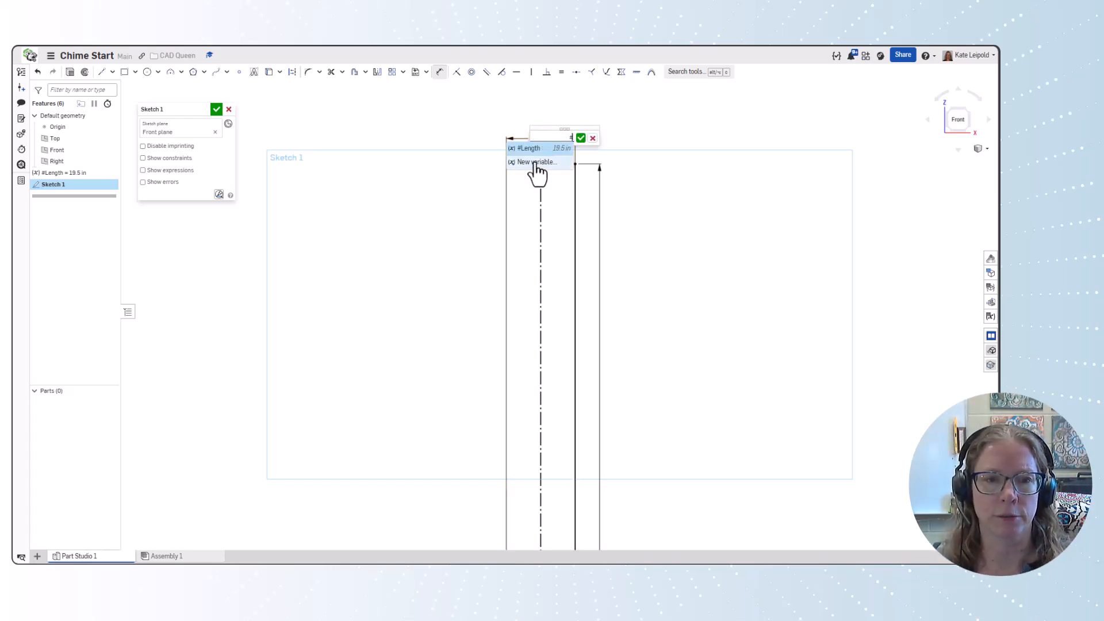
pyautogui.click(537, 162)
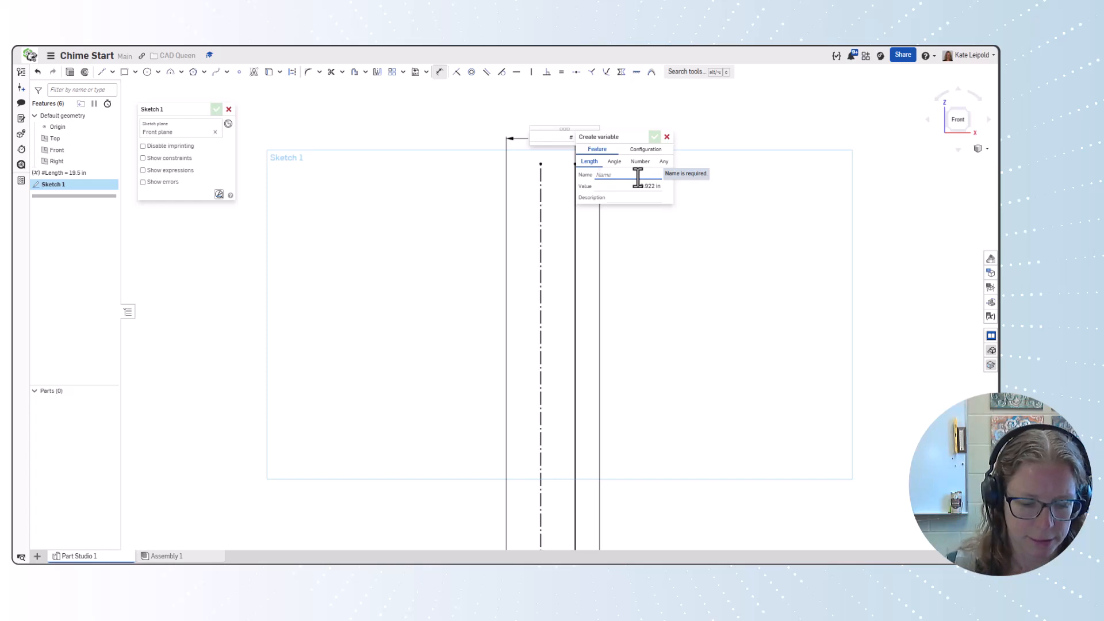
pyautogui.write('OD')
pyautogui.press('Tab')
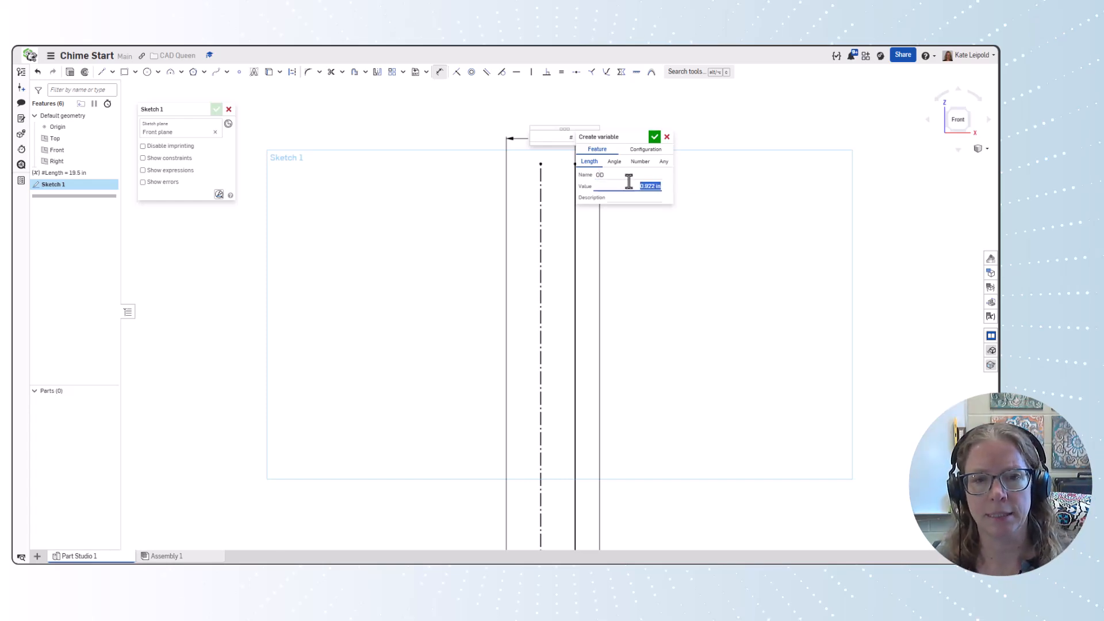
pyautogui.click(629, 197)
pyautogui.write('Out')
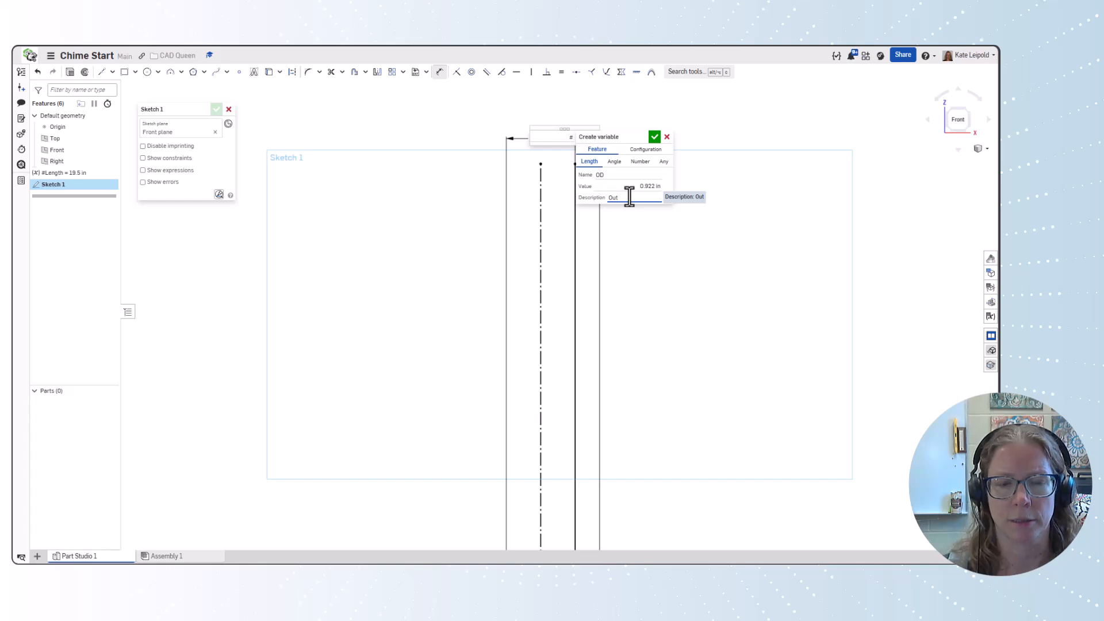
pyautogui.write('er Diameter,')
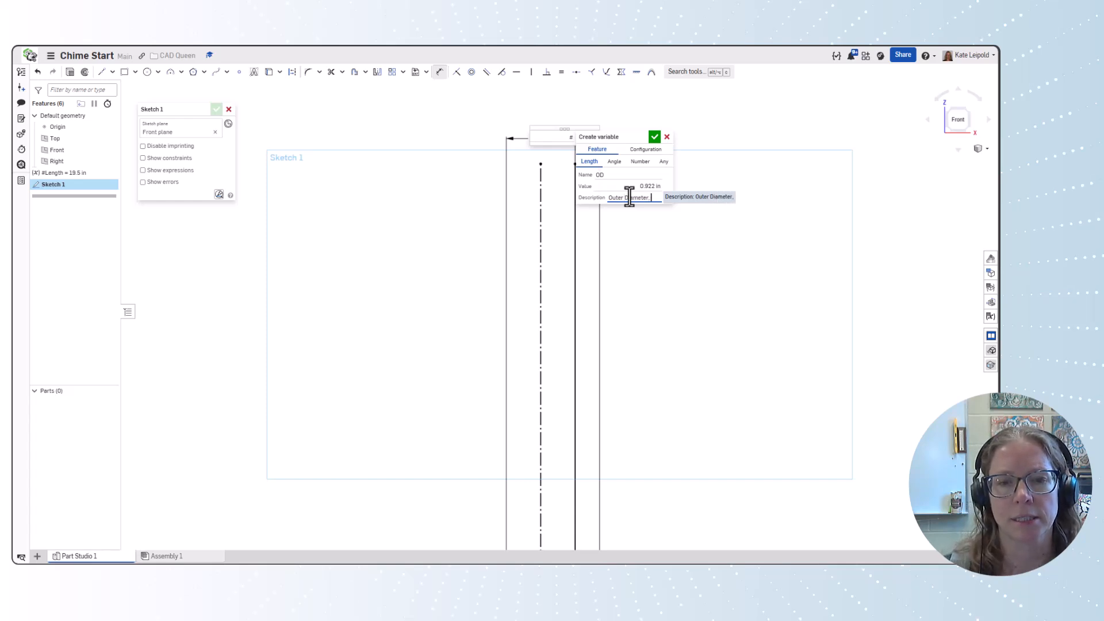
pyautogui.write(' in')
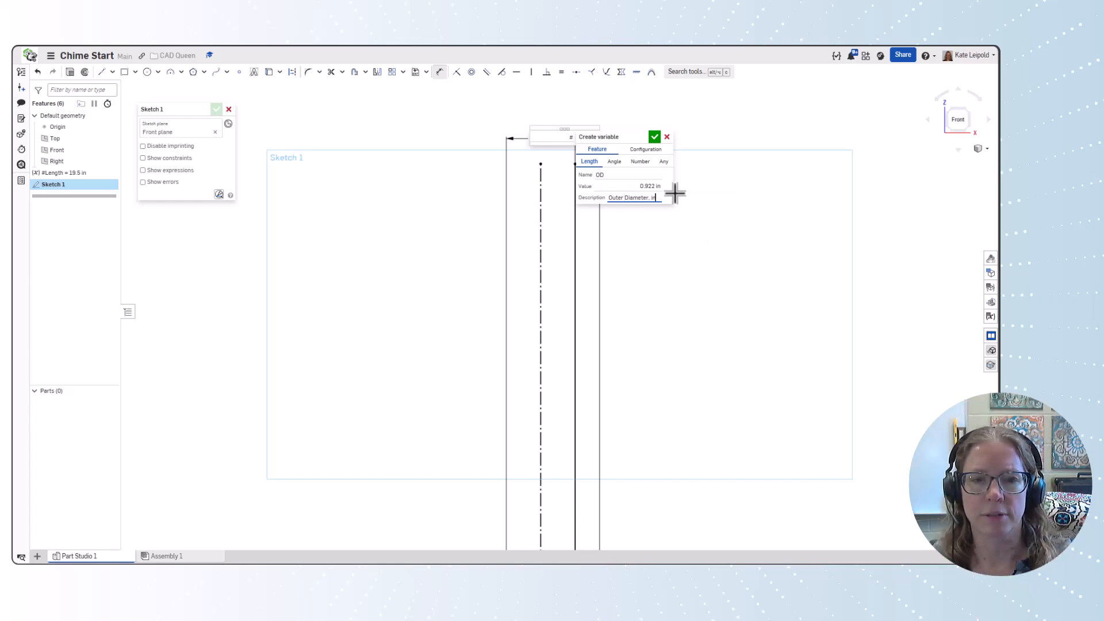
pyautogui.click(655, 137)
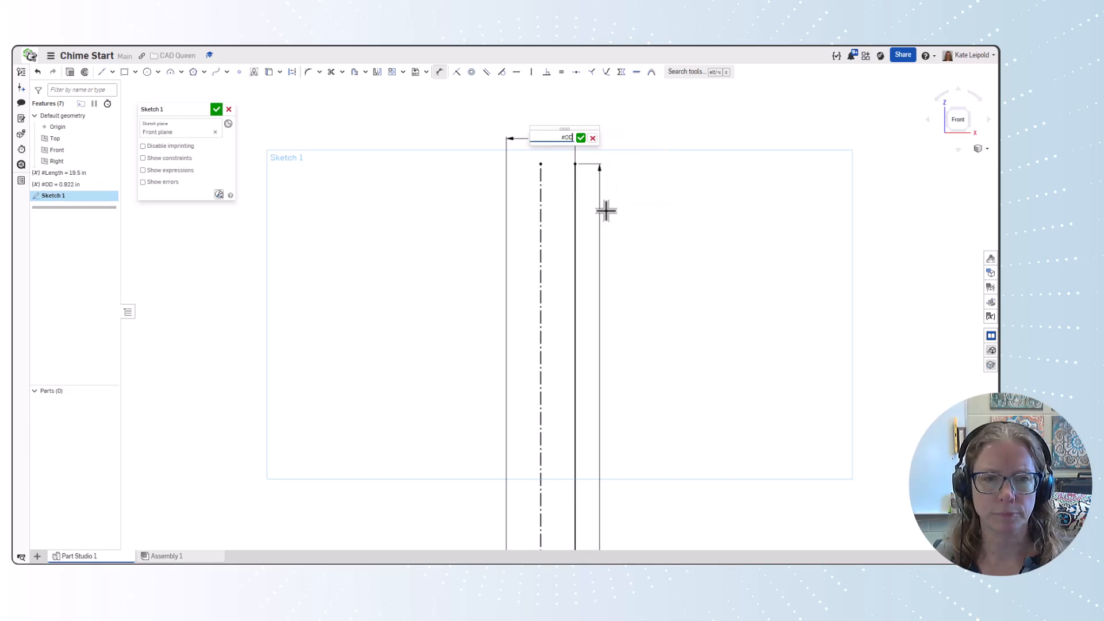
# - Apply #OD as the diameter dimension and finish the sketch
pyautogui.click(581, 138)
pyautogui.scroll(-3, 476, 224)
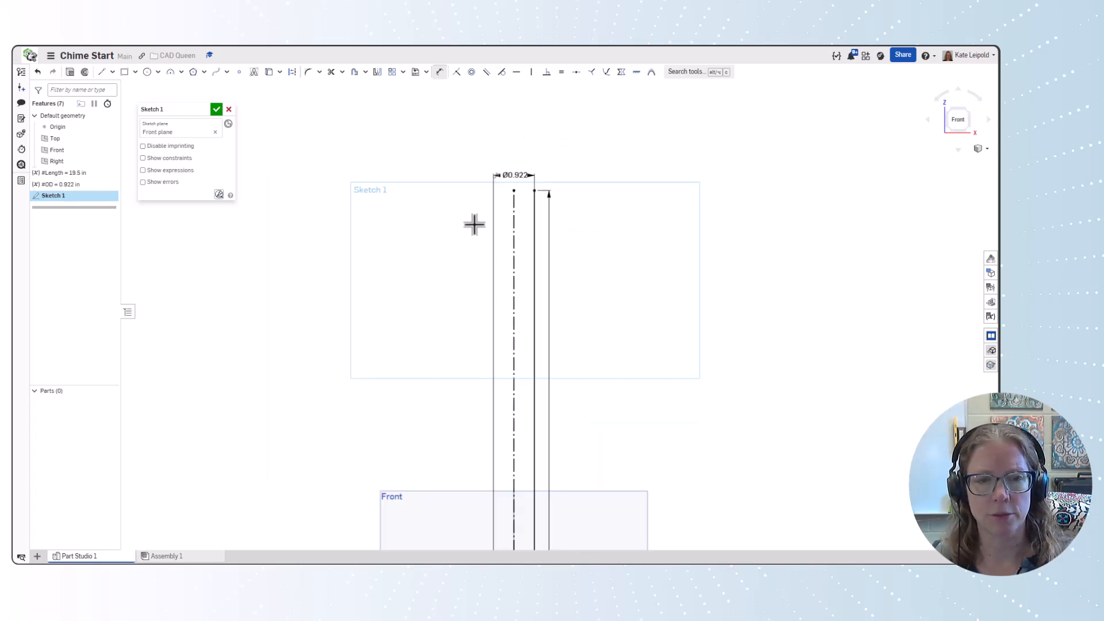
pyautogui.click(216, 110)
pyautogui.scroll(-3, 592, 207)
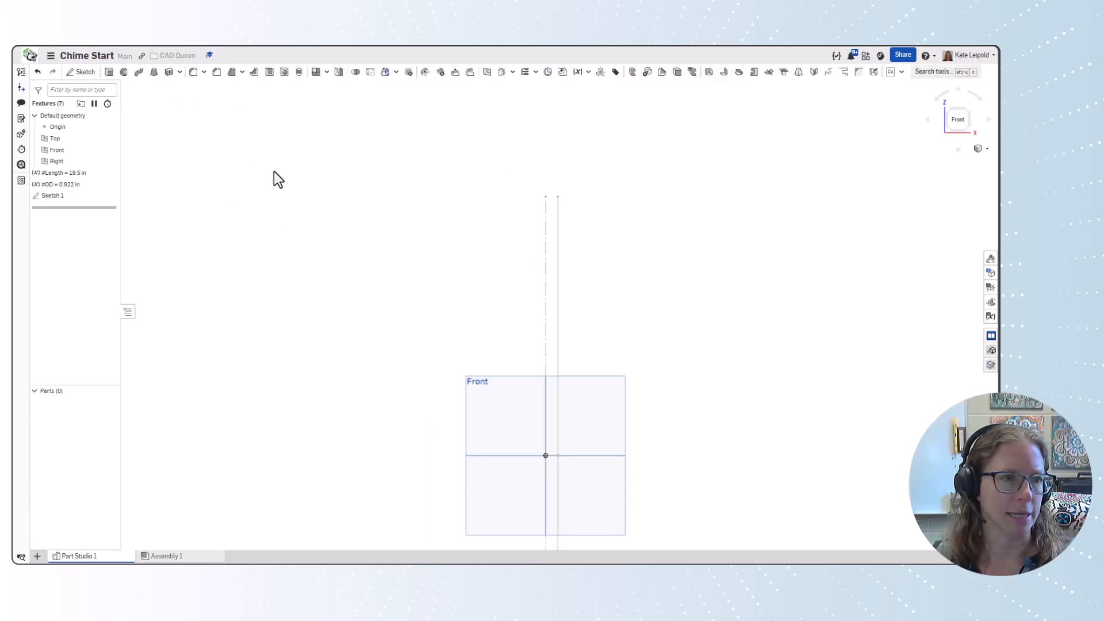
# - Start a thin full revolve of the solid sketch line around the construction line as a new part
pyautogui.click(124, 72)
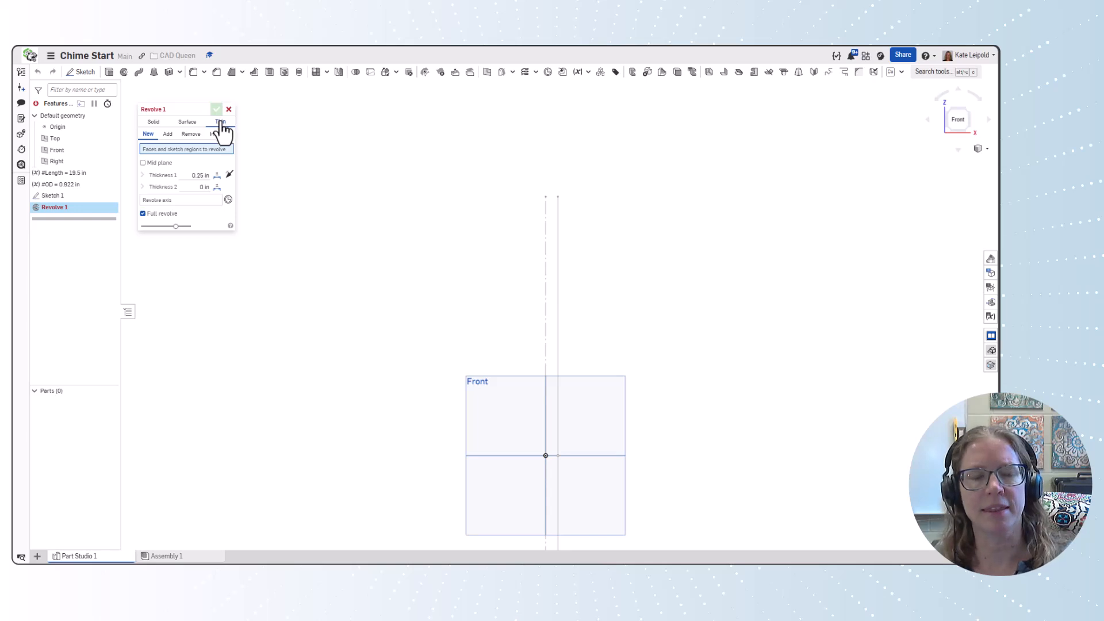
pyautogui.click(557, 214)
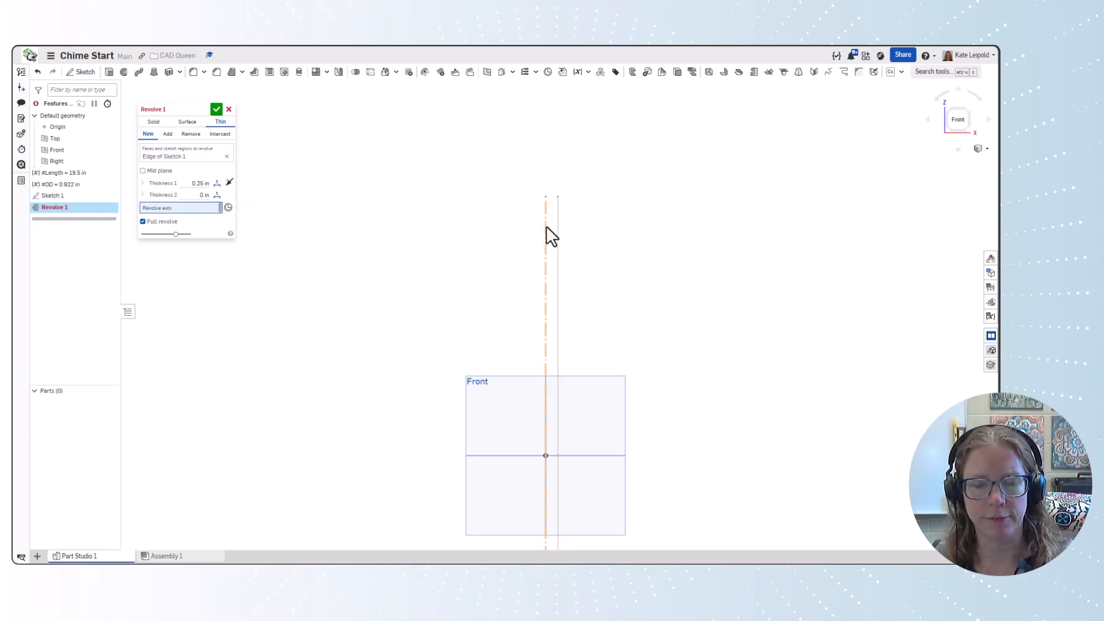
pyautogui.click(547, 226)
pyautogui.scroll(3, 558, 179)
pyautogui.moveTo(558, 180); pyautogui.dragTo(545, 243, button='right')
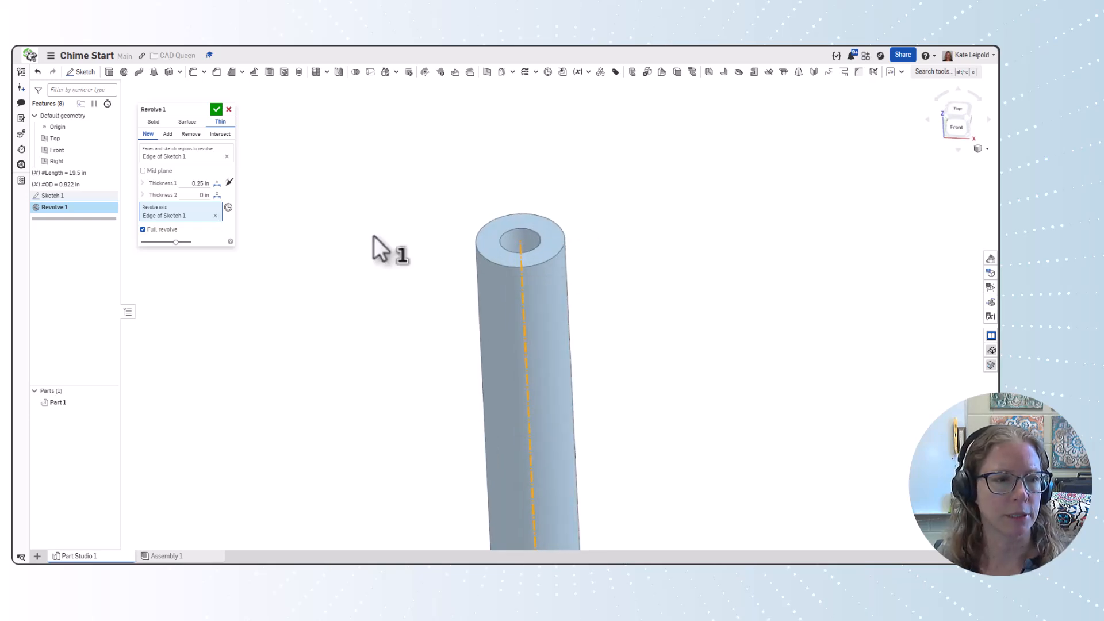
# - Try the flipped wall direction and the mid-plane option on the thin revolve
pyautogui.click(229, 181)
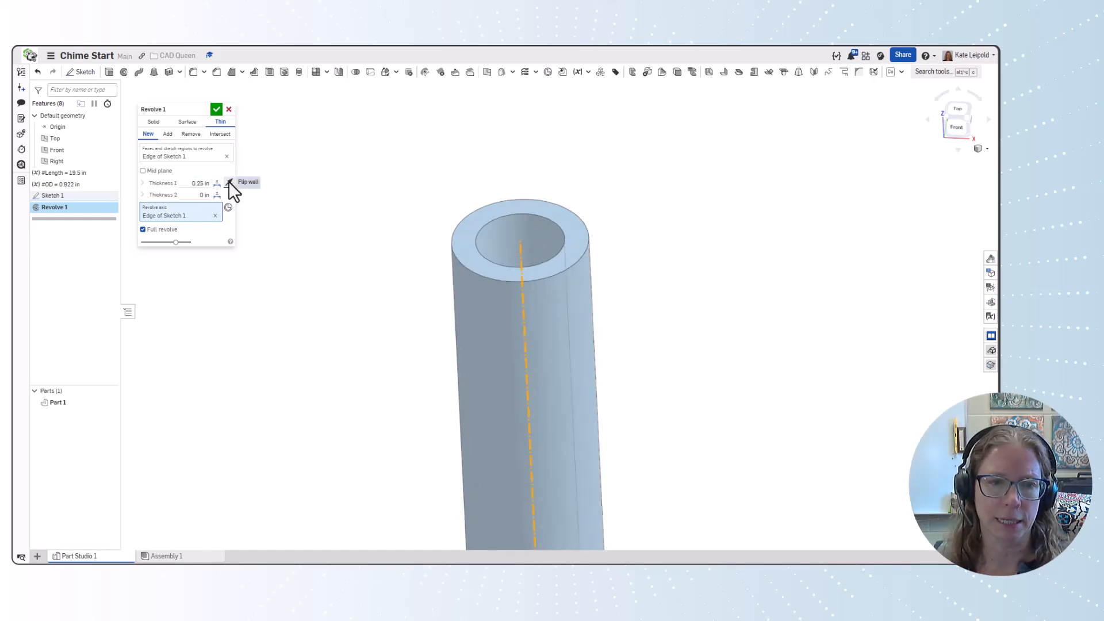
pyautogui.click(162, 172)
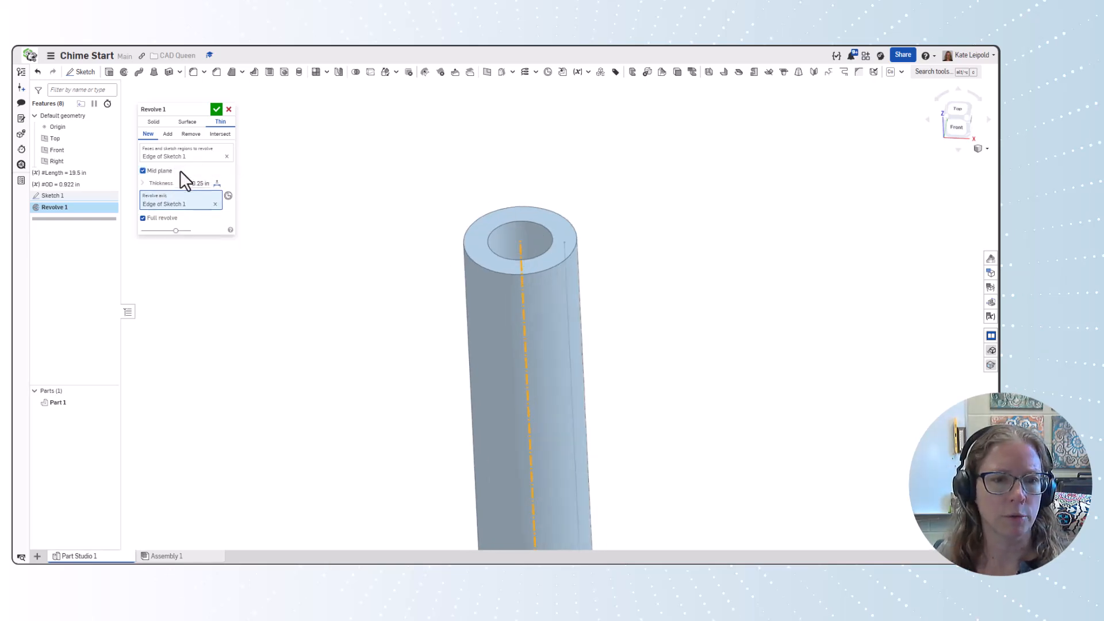
pyautogui.click(152, 171)
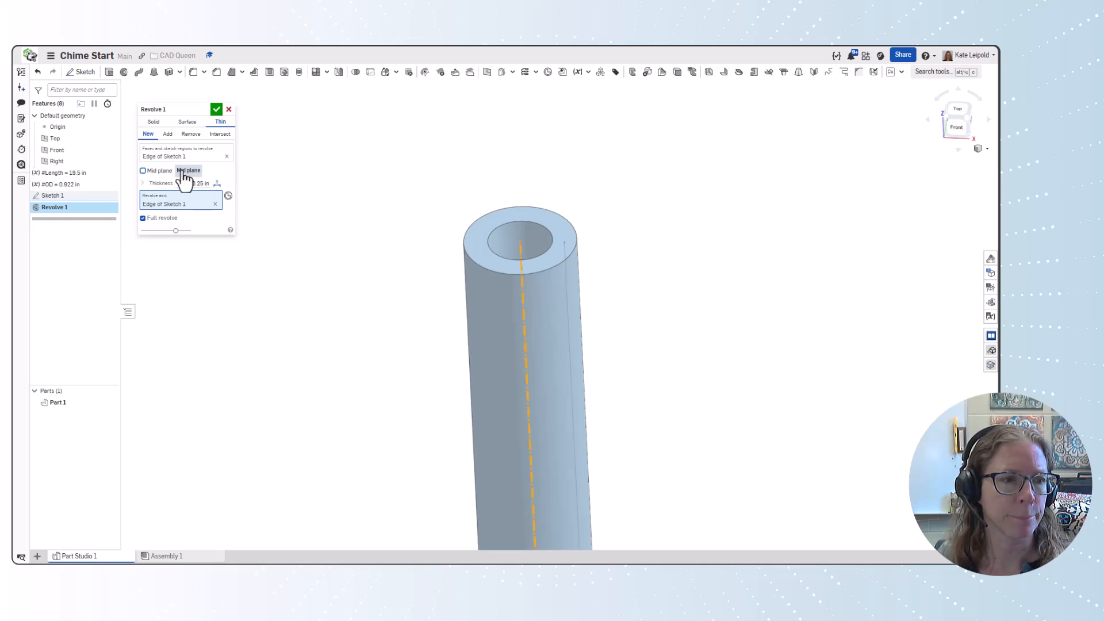
pyautogui.click(229, 182)
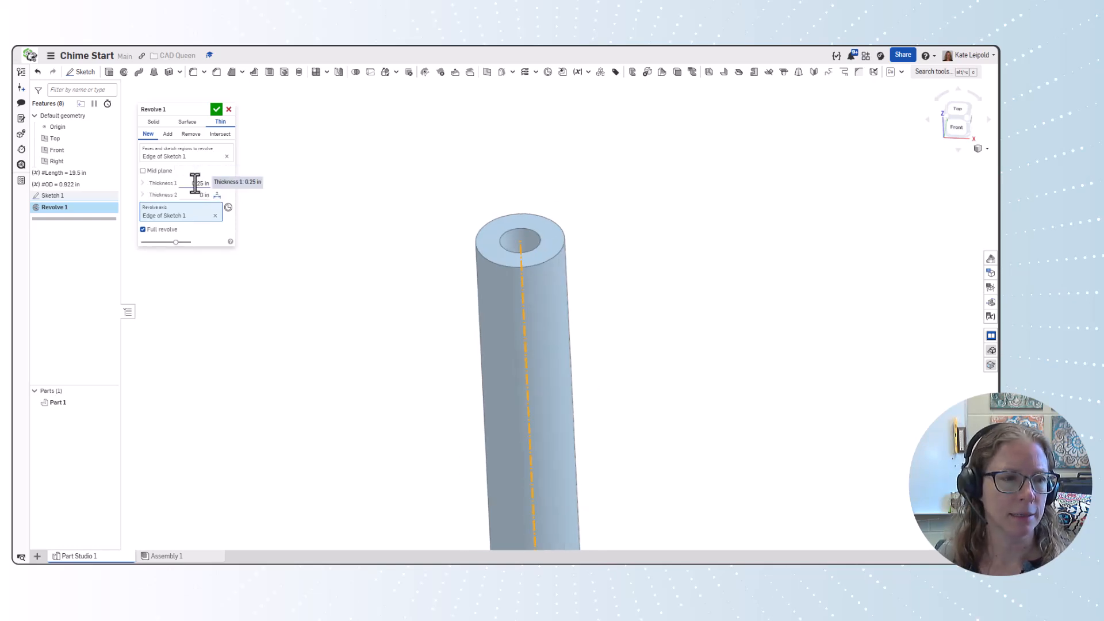
# - Reduce Thickness 1 of the thin revolve to make a thin-walled tube and accept the feature
pyautogui.click(201, 183)
pyautogui.press('BackSpace')
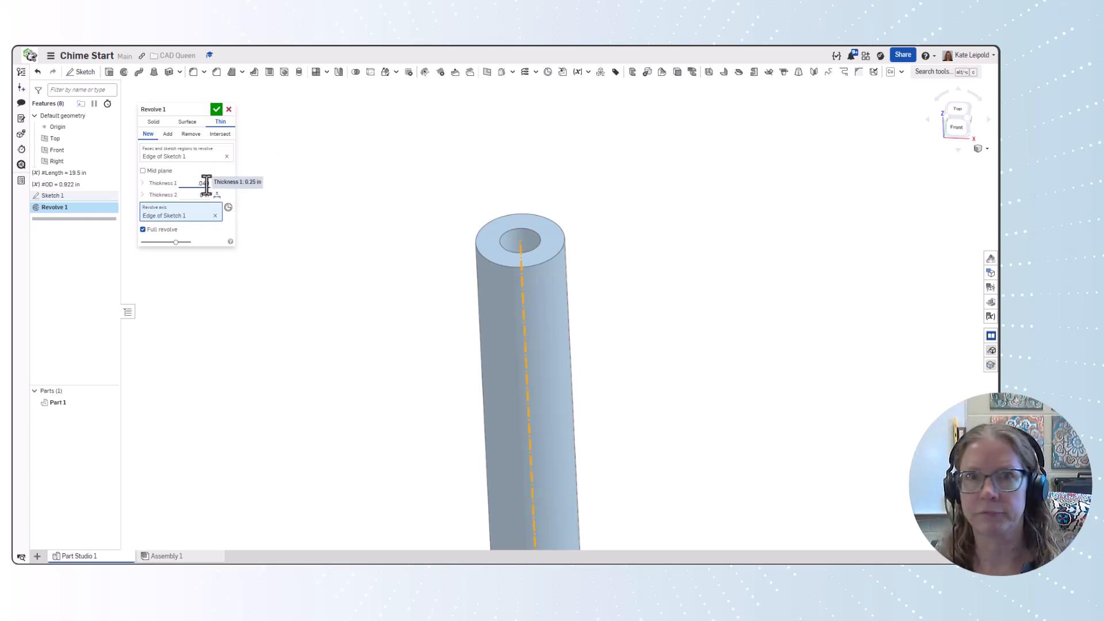
pyautogui.click(216, 109)
pyautogui.scroll(-8, 335, 180)
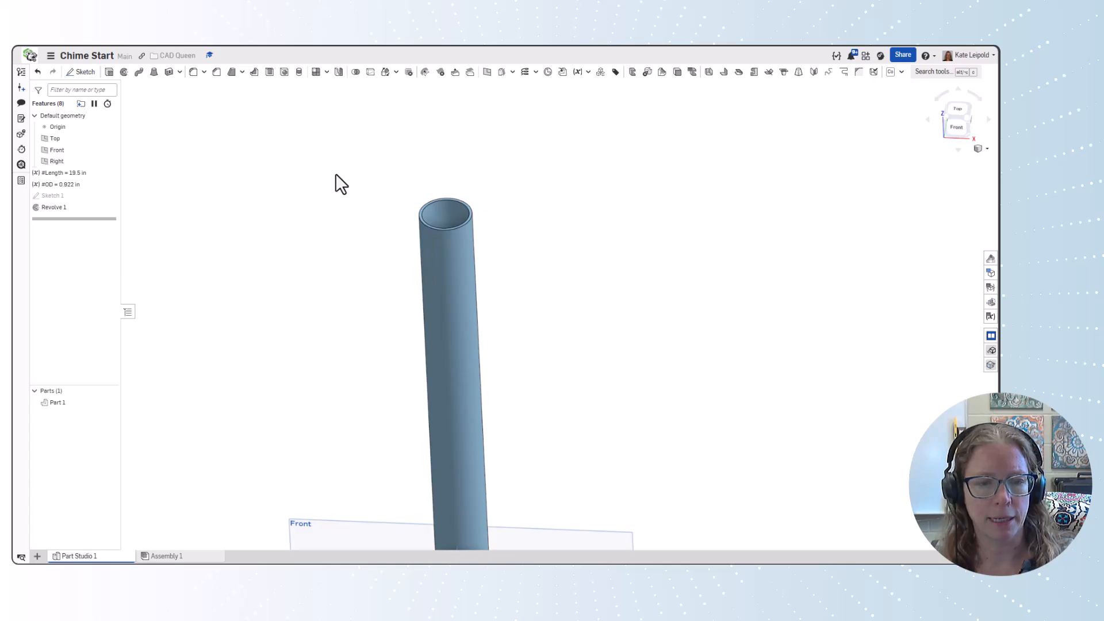
pyautogui.moveTo(481, 199); pyautogui.dragTo(479, 192, button='right')
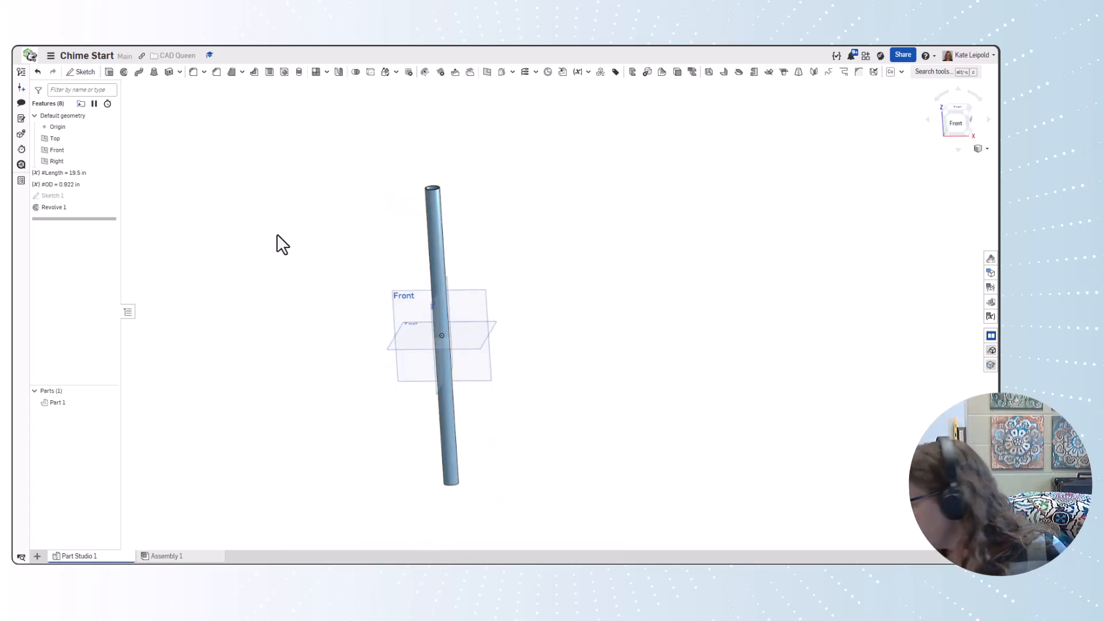
# - Assign the material Steel from the Onshape Material Library to the tube part
pyautogui.rightClick(55, 401)
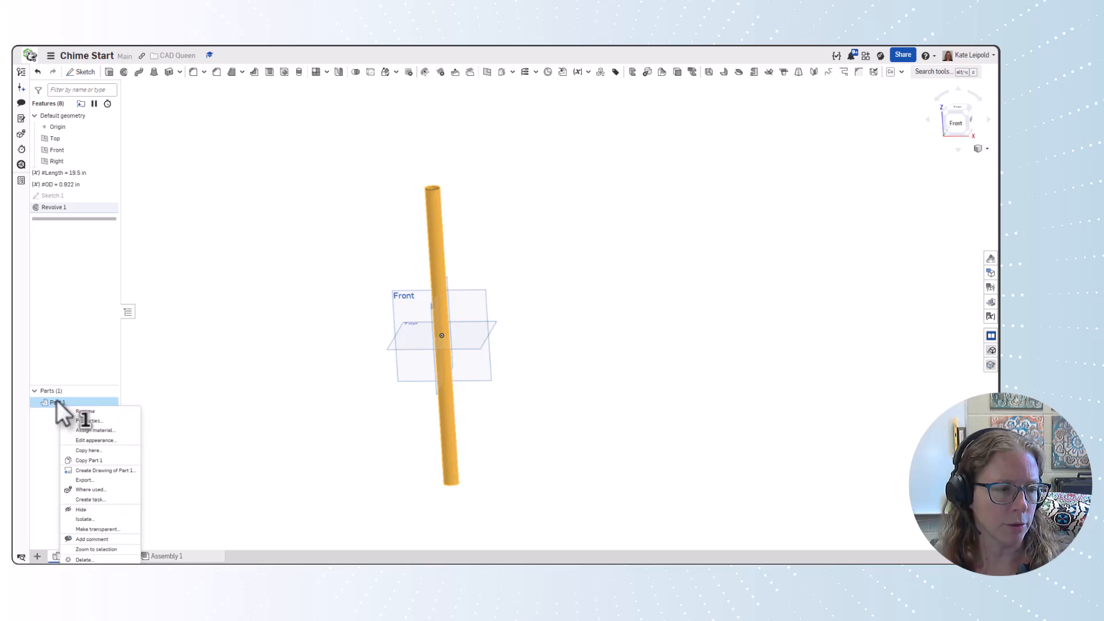
pyautogui.click(95, 430)
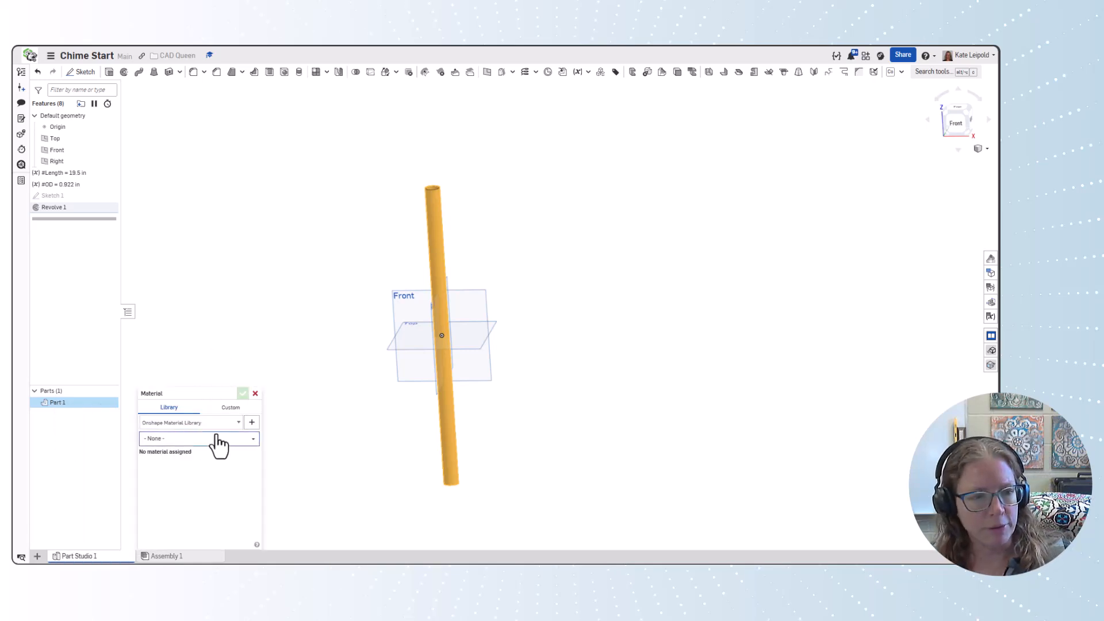
pyautogui.click(191, 439)
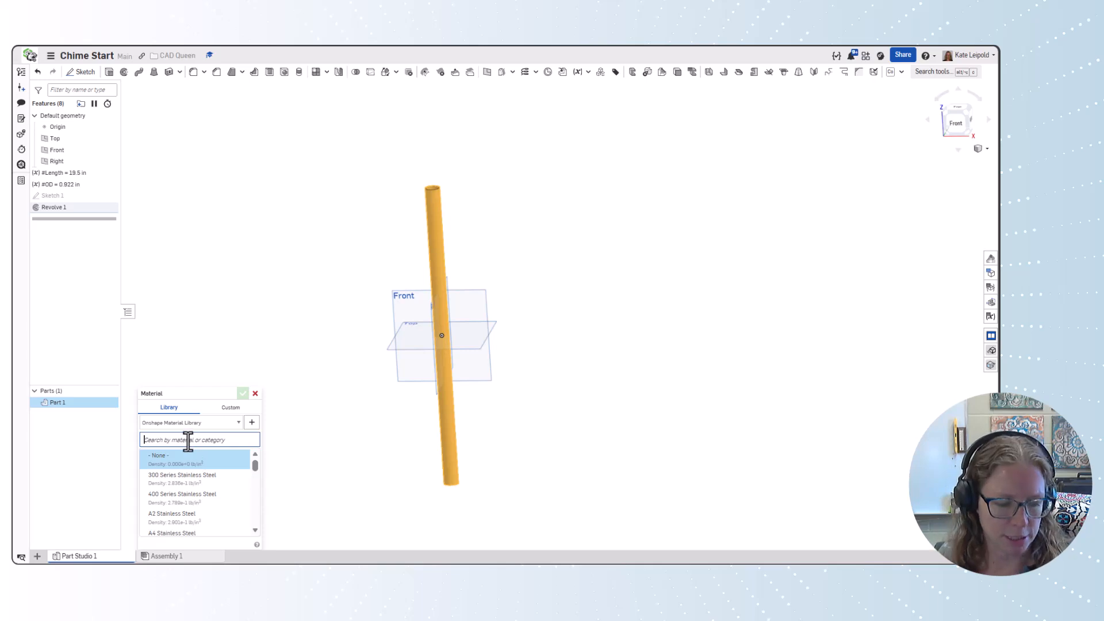
pyautogui.write('stee')
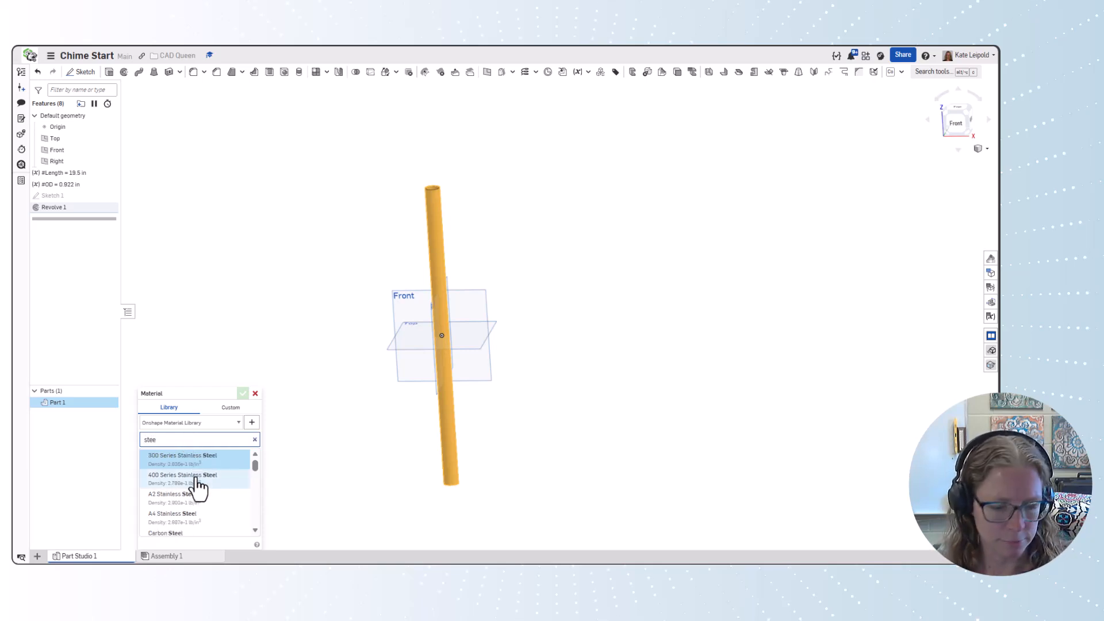
pyautogui.write('l')
pyautogui.scroll(-1, 214, 466)
pyautogui.scroll(-6, 195, 483)
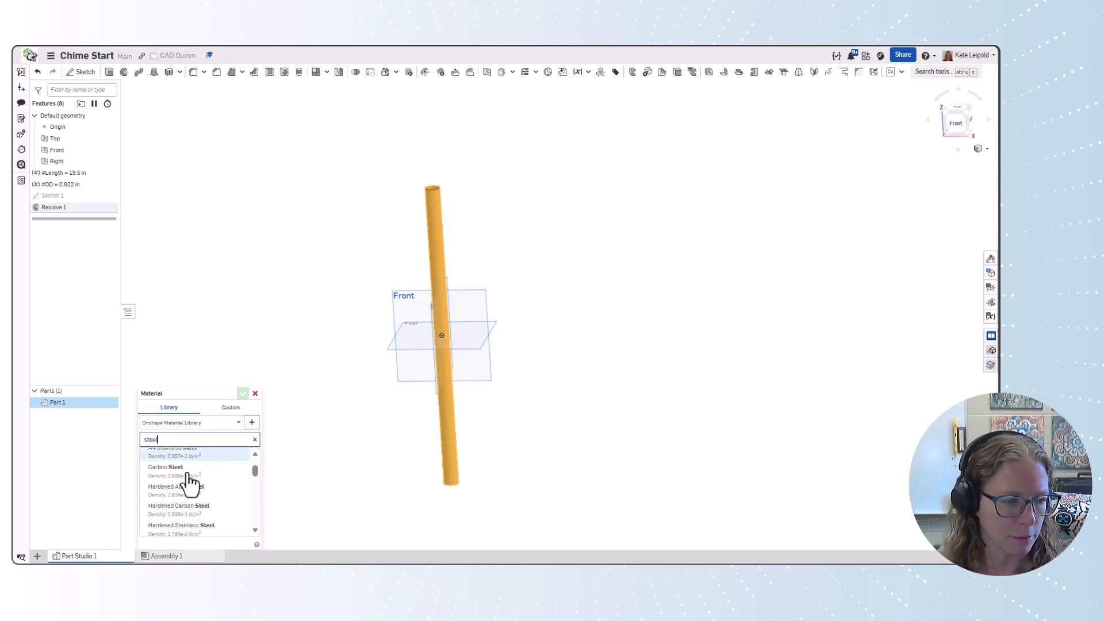
pyautogui.scroll(5, 208, 496)
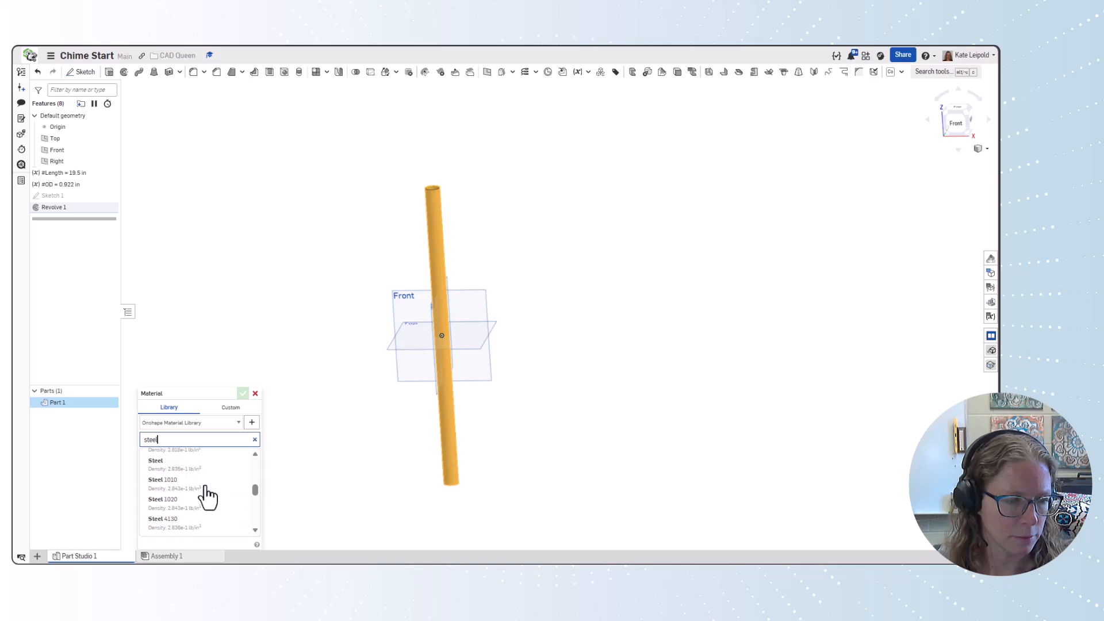
pyautogui.click(172, 506)
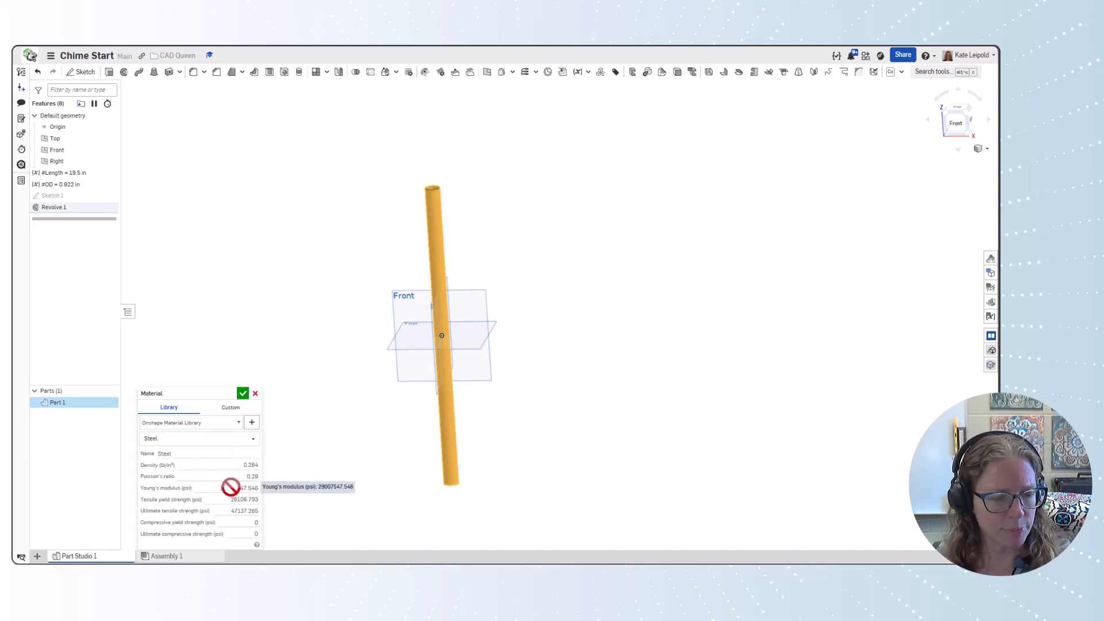
pyautogui.click(243, 394)
pyautogui.click(507, 228)
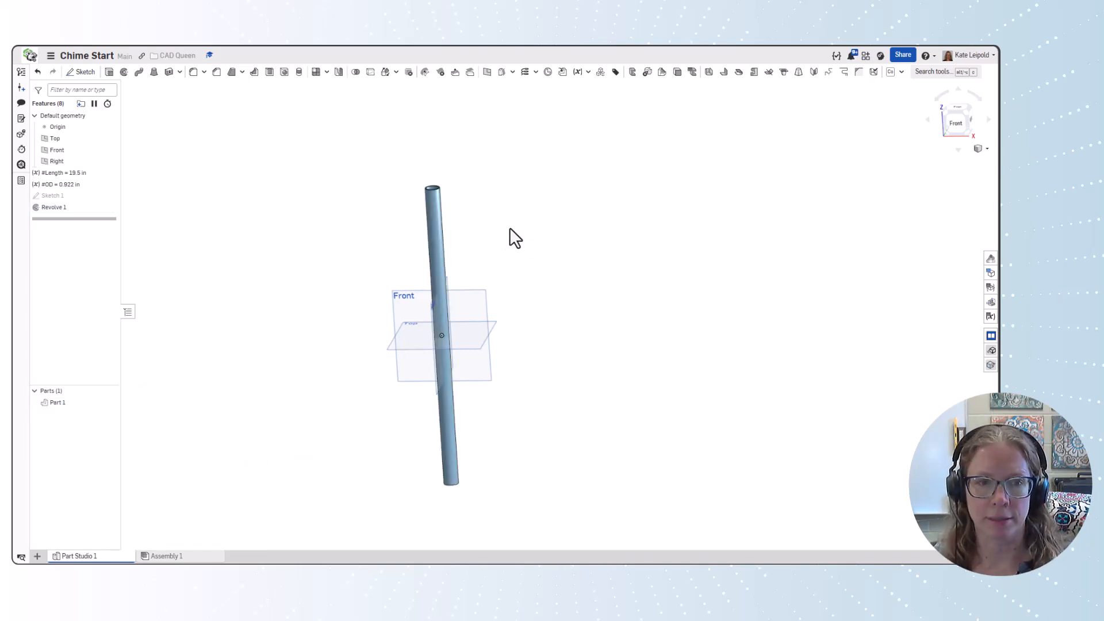
# - Start a new sketch on the Front plane, view it face-on, and place a point on the tube's centreline near its upper end
pyautogui.moveTo(553, 201); pyautogui.dragTo(551, 211, button='right')
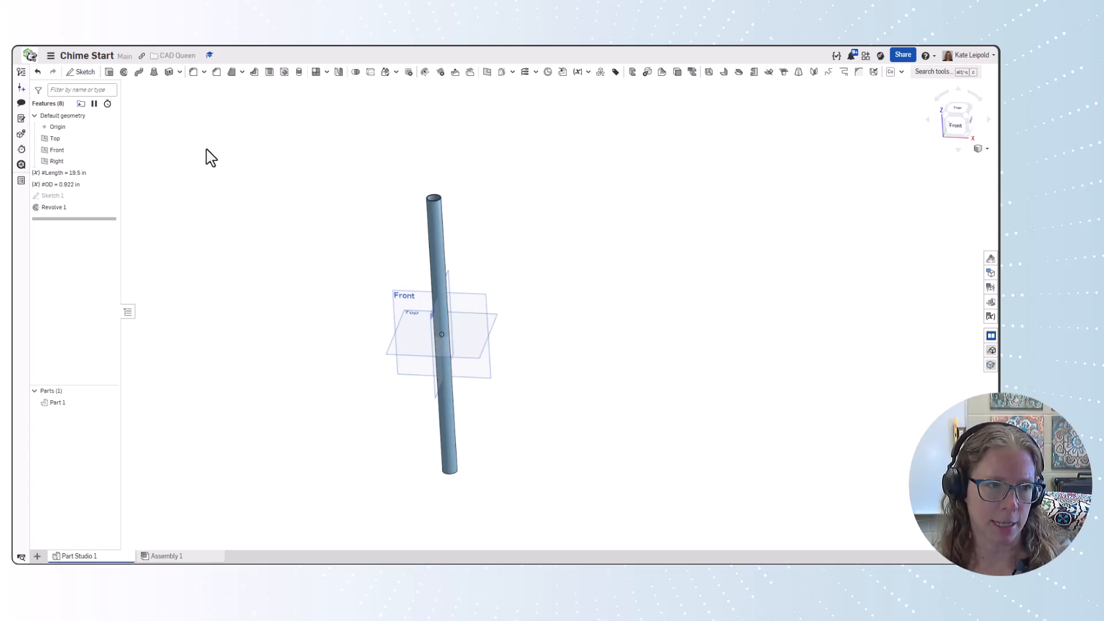
pyautogui.click(83, 72)
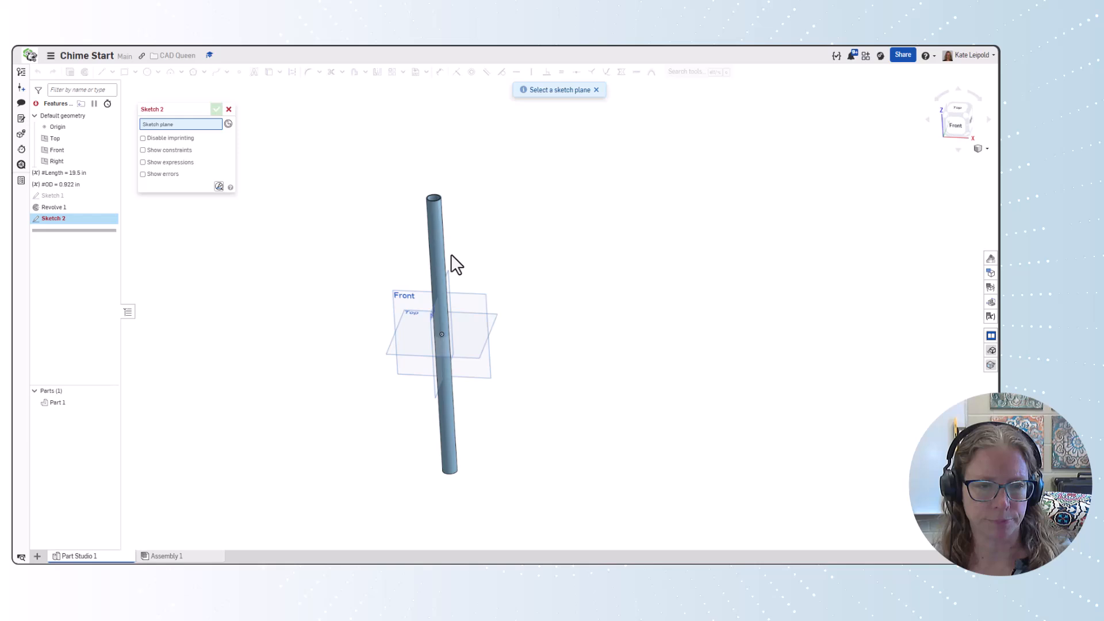
pyautogui.click(475, 303)
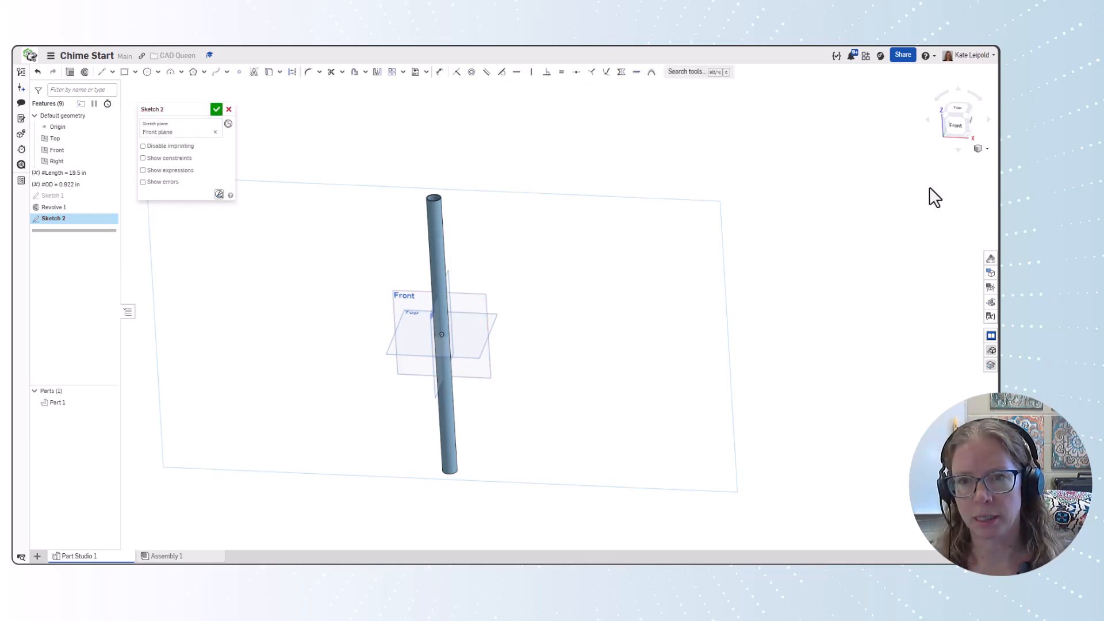
pyautogui.click(954, 126)
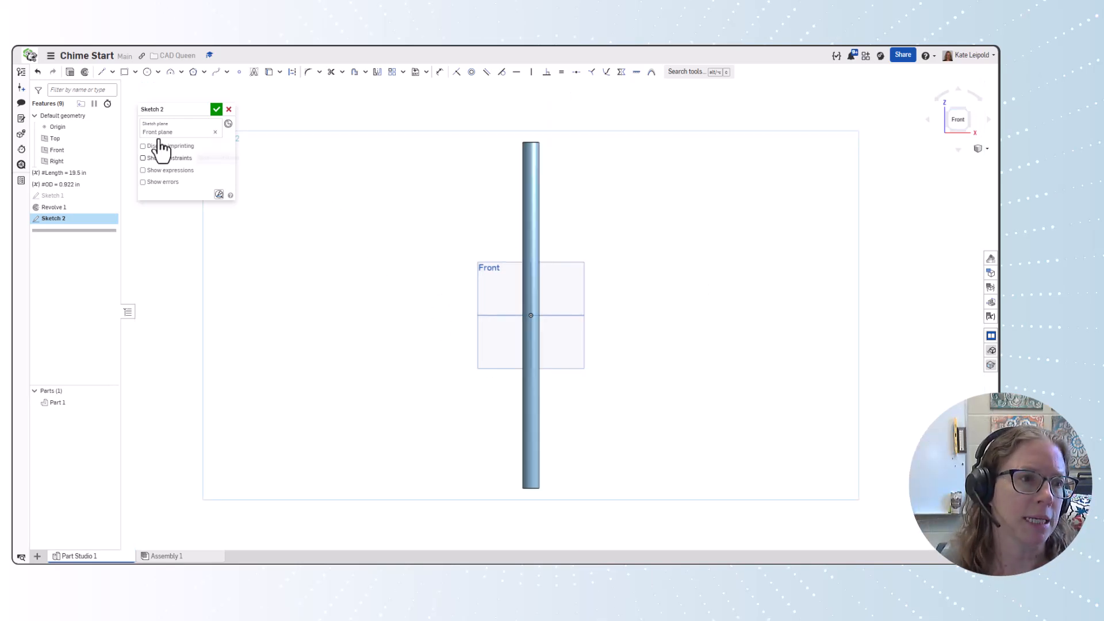
pyautogui.click(239, 72)
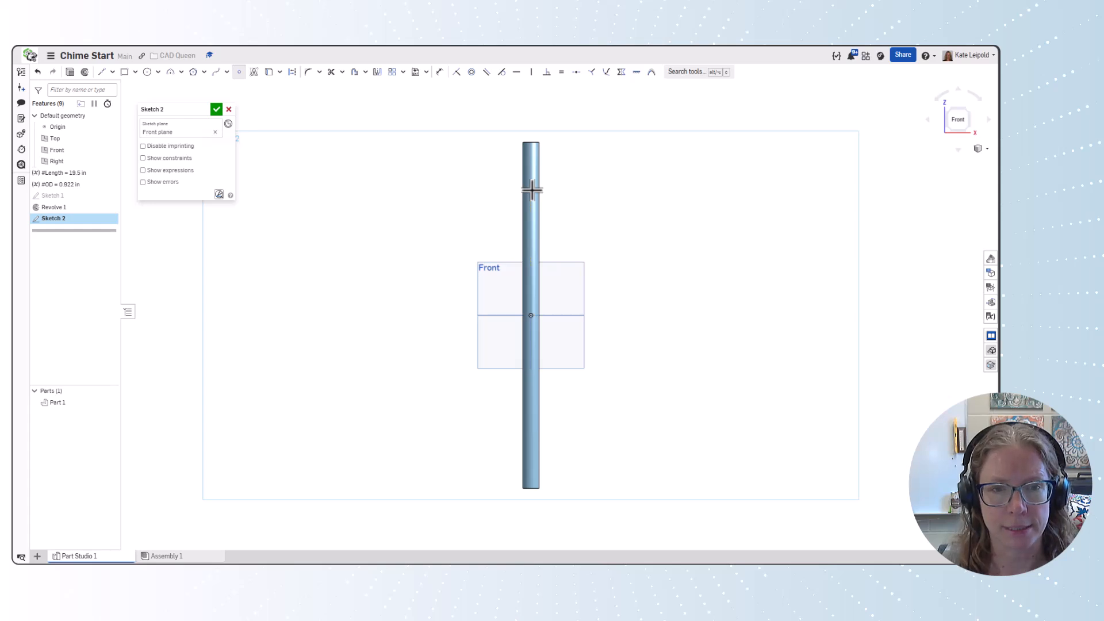
pyautogui.click(531, 189)
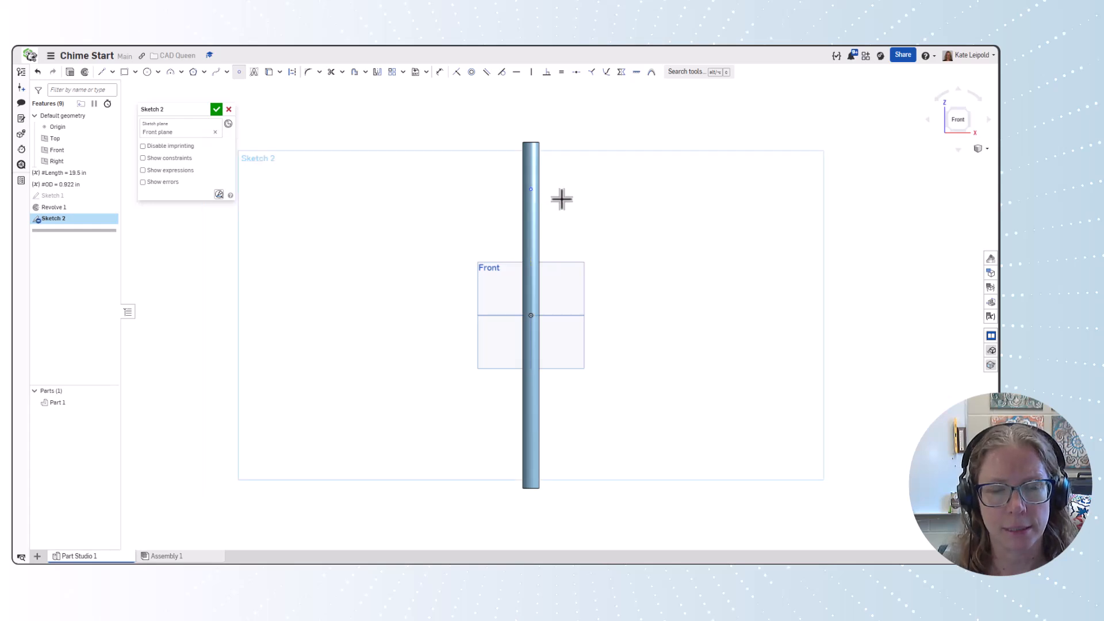
# - Draw a circle about 0.706 in in diameter centred on the sketch point near the tube's upper end
pyautogui.click(148, 73)
pyautogui.click(531, 189)
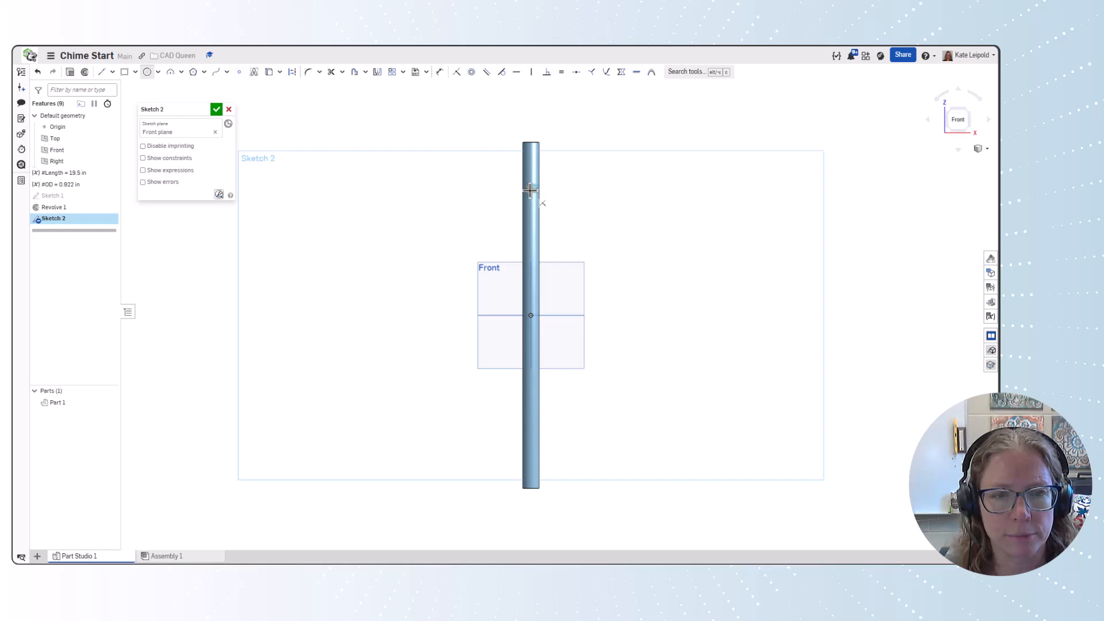
pyautogui.click(537, 192)
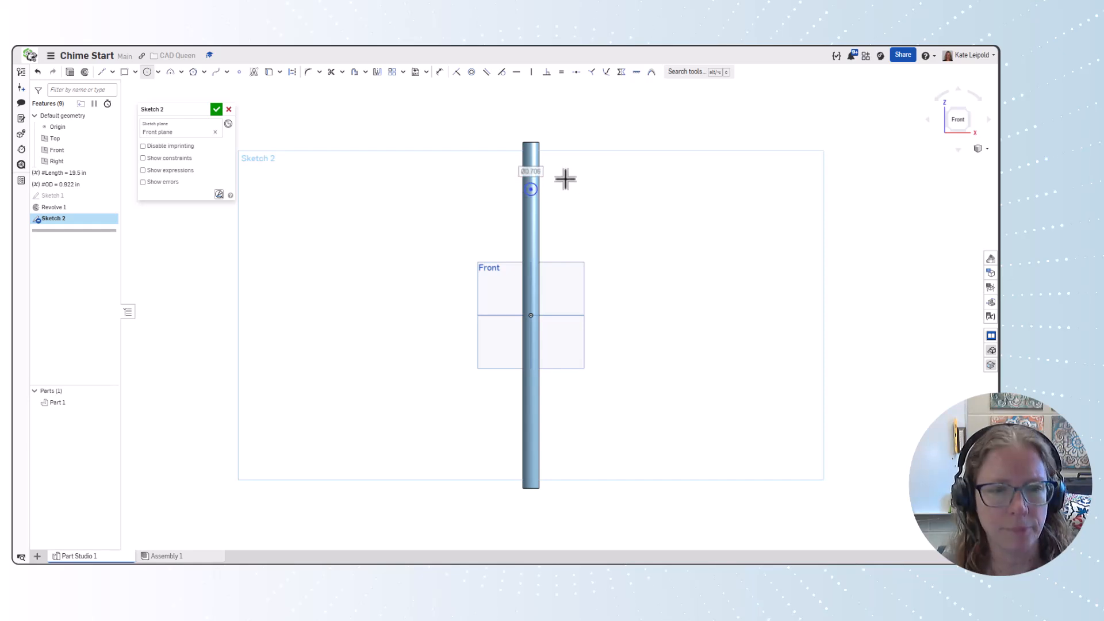
# - Dimension the distance from the tube's top edge to the hole circle's centre as .225*#Length
pyautogui.press('u')
pyautogui.scroll(3, 555, 169)
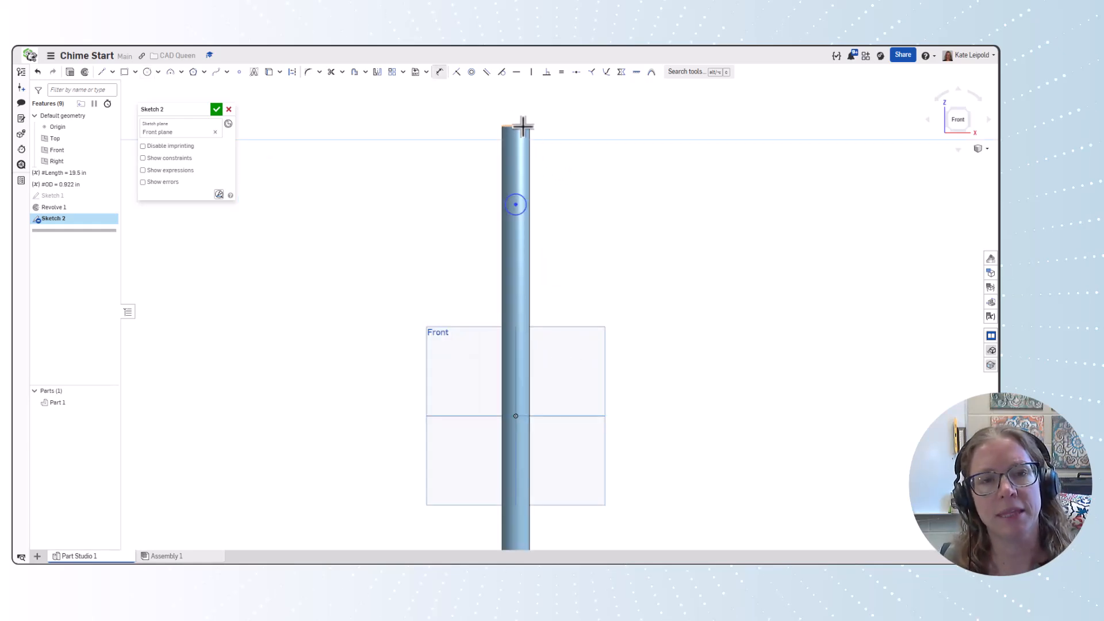
pyautogui.click(522, 126)
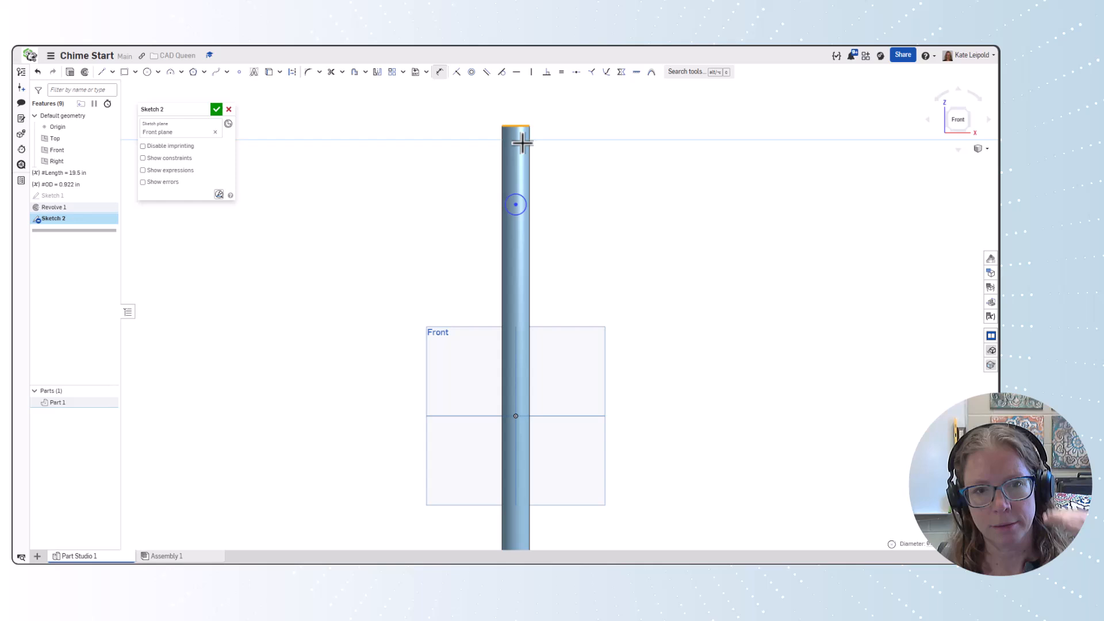
pyautogui.click(515, 204)
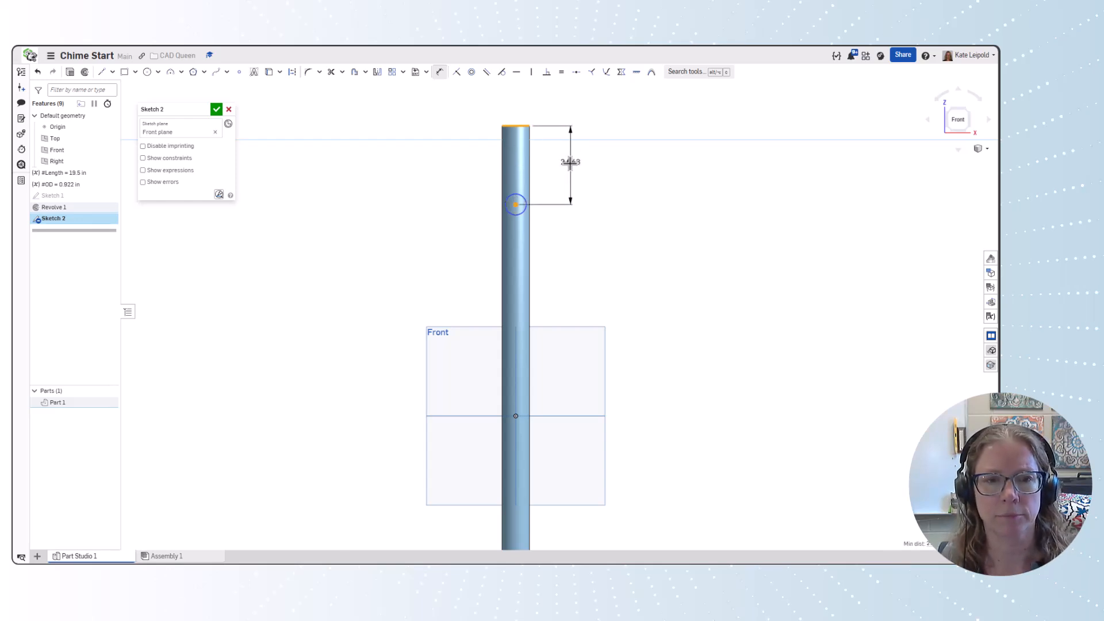
pyautogui.click(570, 163)
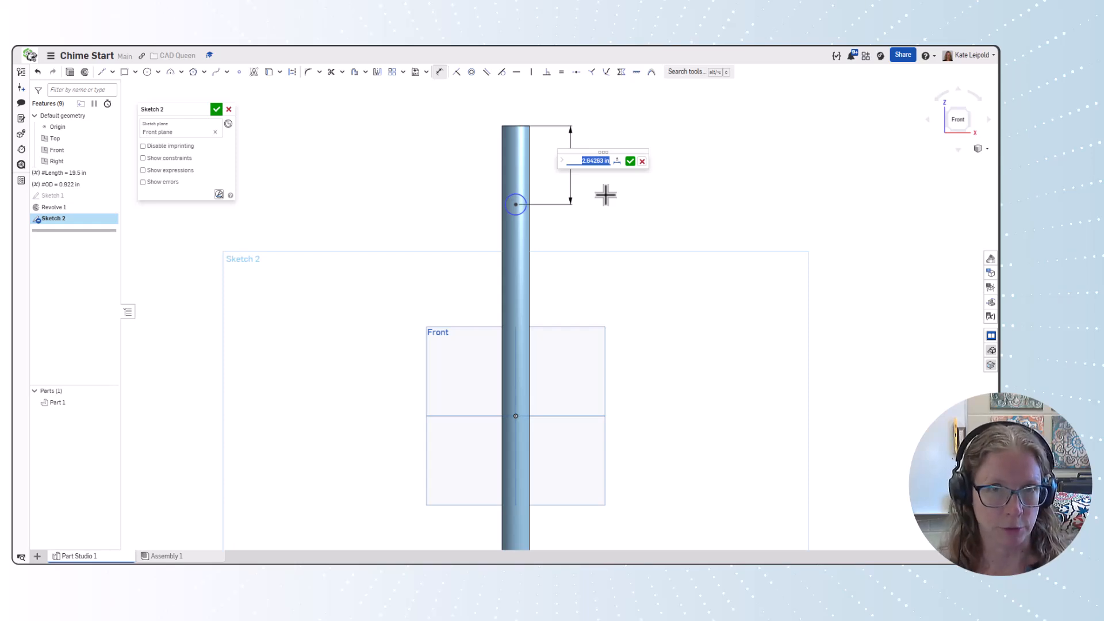
pyautogui.write('225')
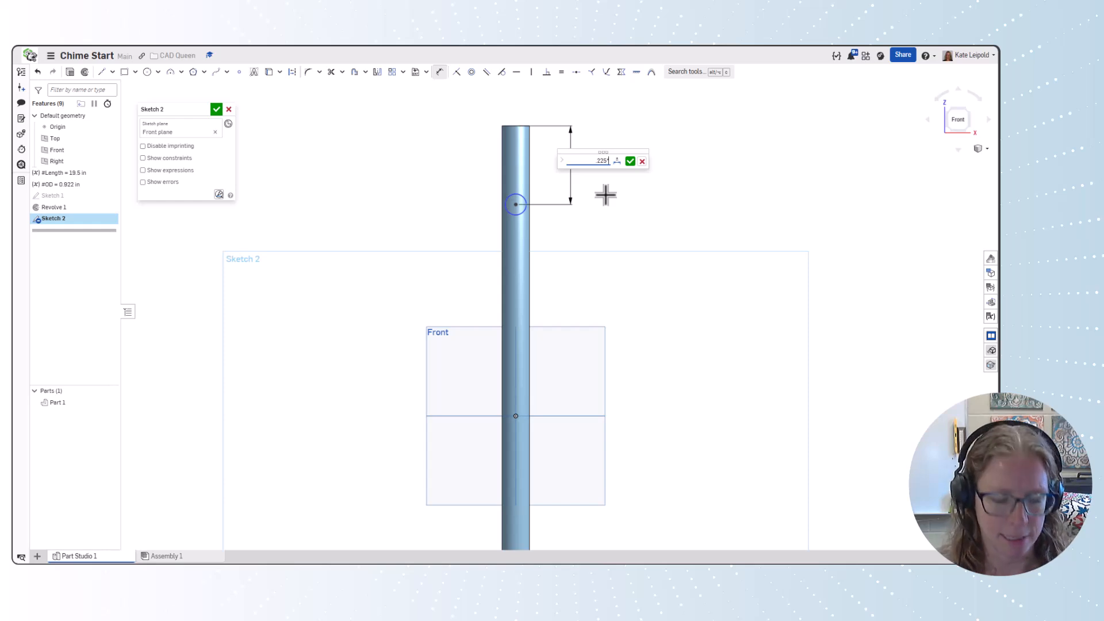
pyautogui.write('*l')
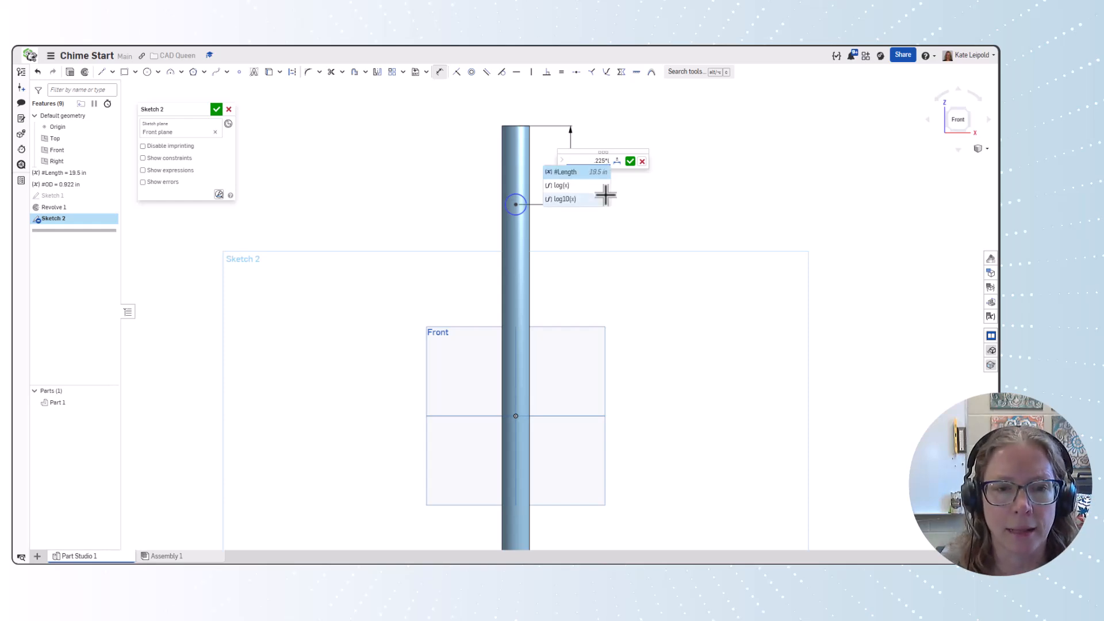
pyautogui.click(575, 172)
pyautogui.click(631, 162)
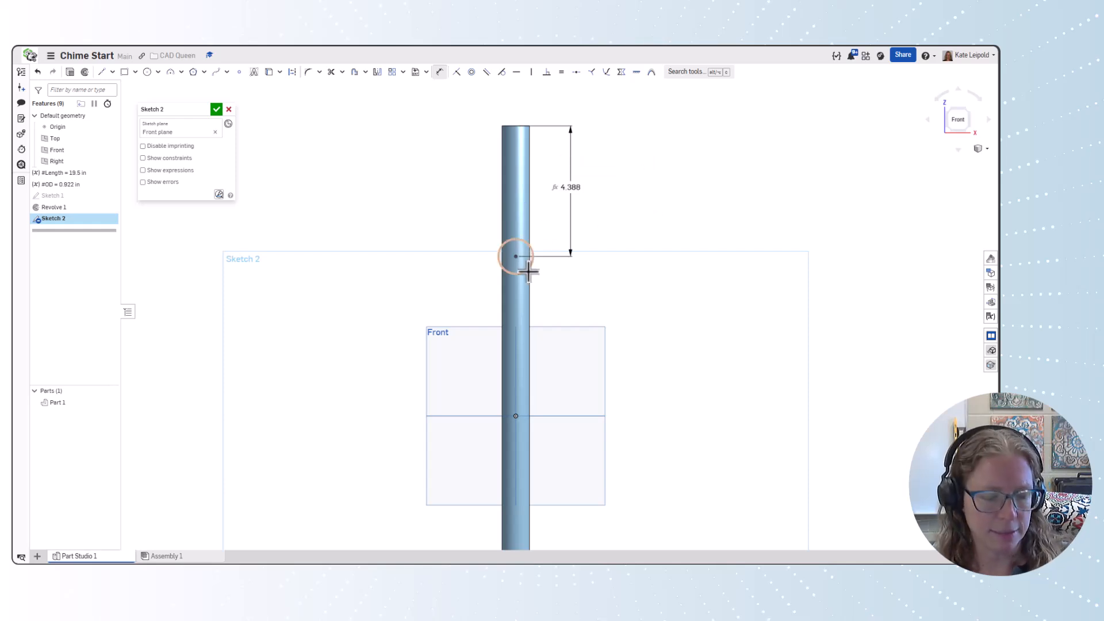
pyautogui.press('Escape')
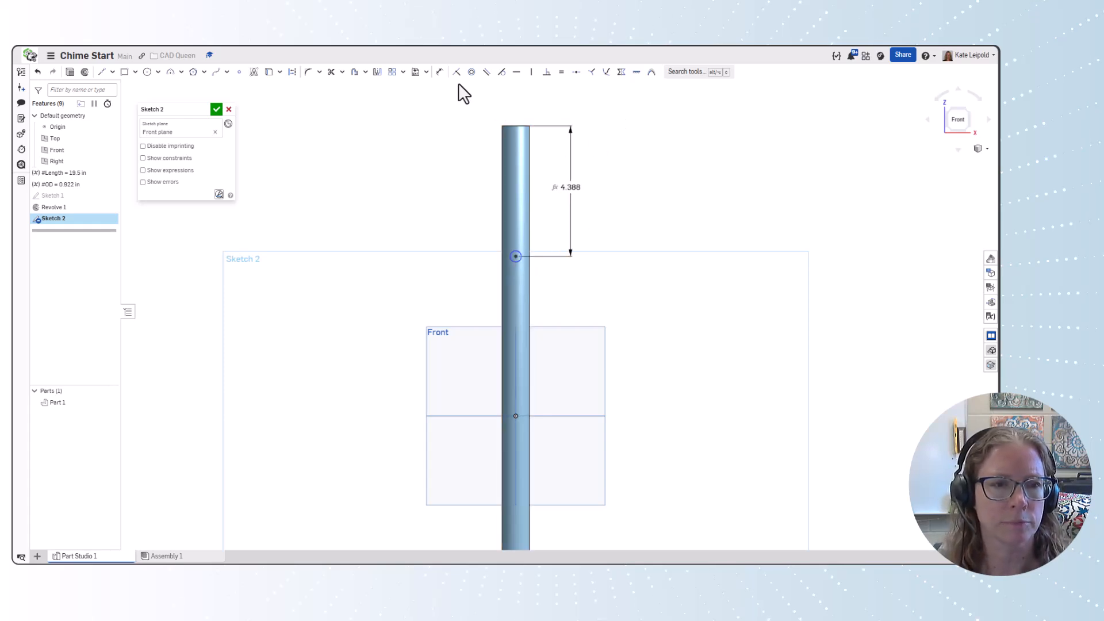
# - Dimension the hole circle's diameter as .375 in
pyautogui.click(439, 72)
pyautogui.click(515, 257)
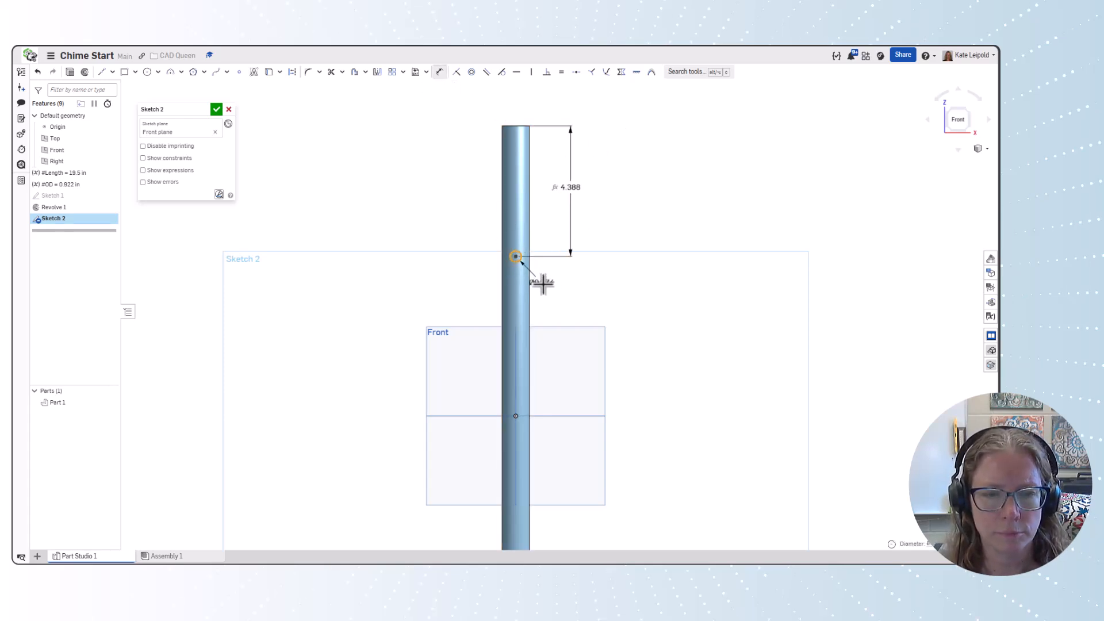
pyautogui.click(563, 292)
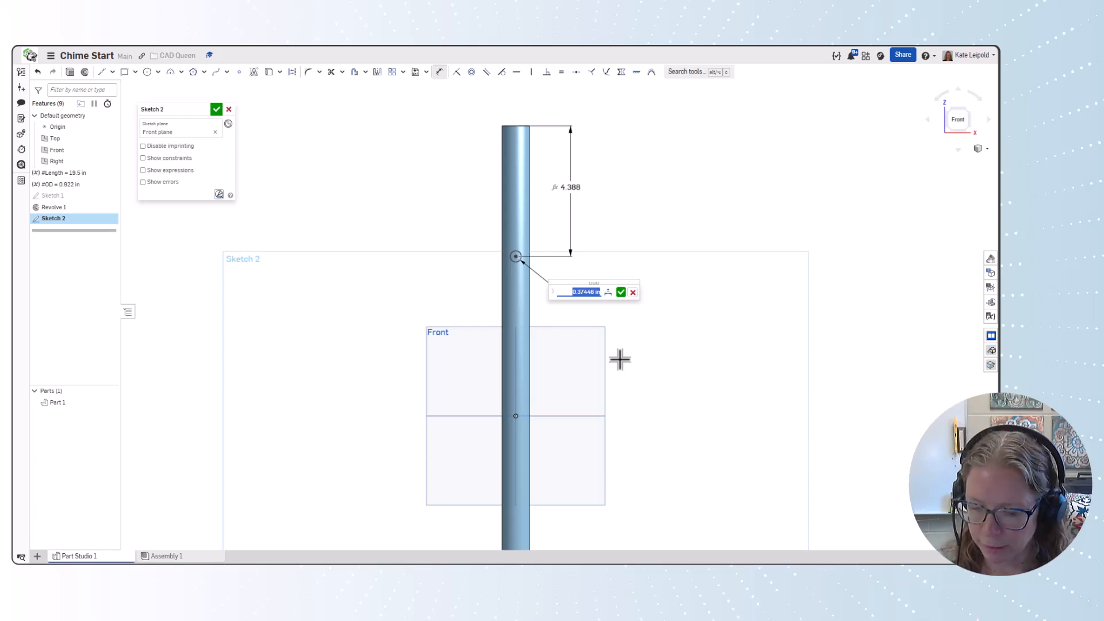
pyautogui.write('.375')
pyautogui.press('Return')
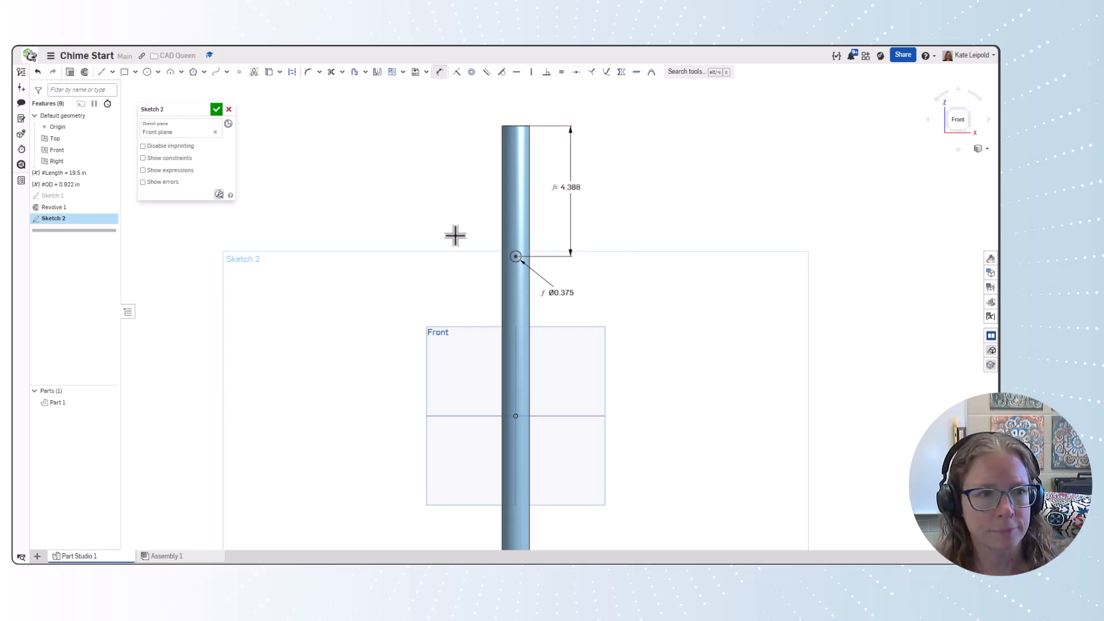
pyautogui.scroll(-5, 454, 230)
pyautogui.scroll(4, 464, 227)
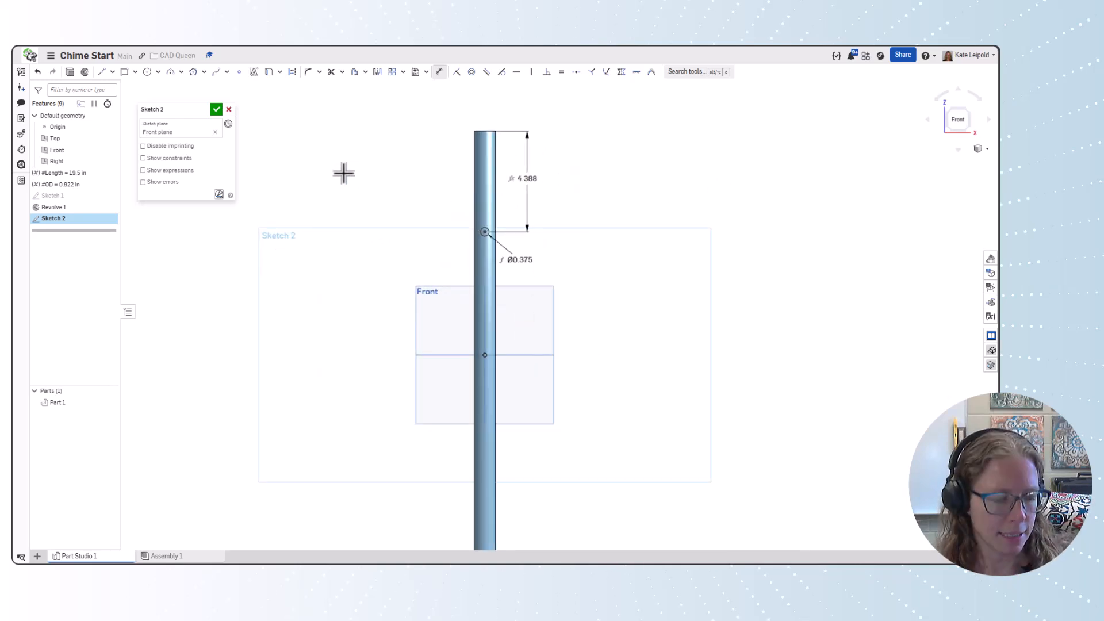
pyautogui.press('Escape')
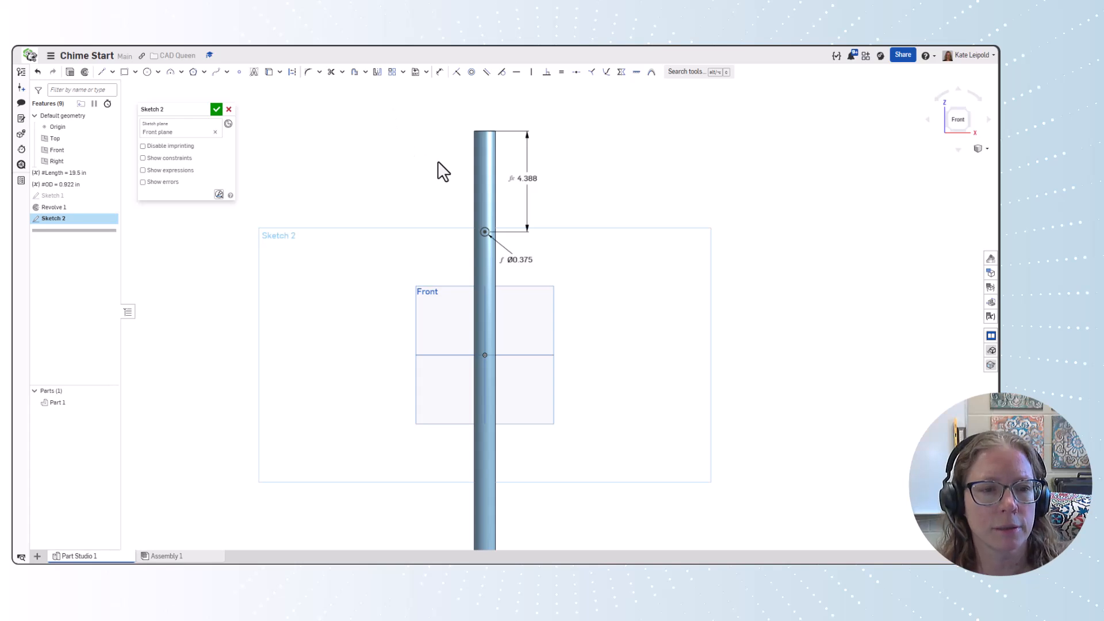
# - Mirror the hole circle and its centre point about the Top plane to the tube's lower half
pyautogui.moveTo(458, 212); pyautogui.dragTo(520, 253)
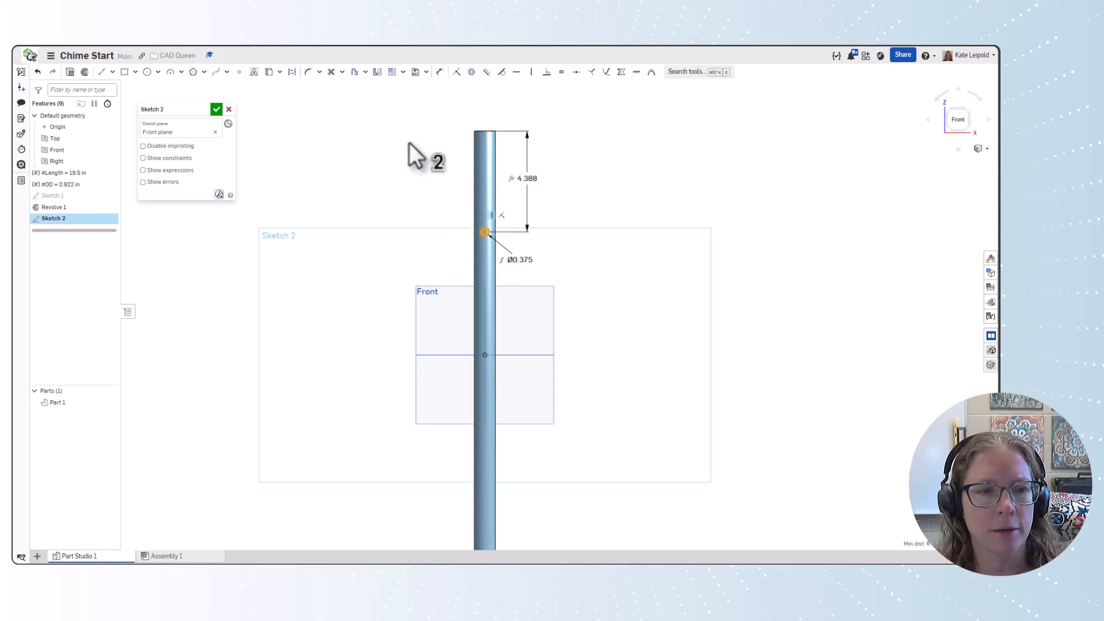
pyautogui.click(377, 72)
pyautogui.click(457, 355)
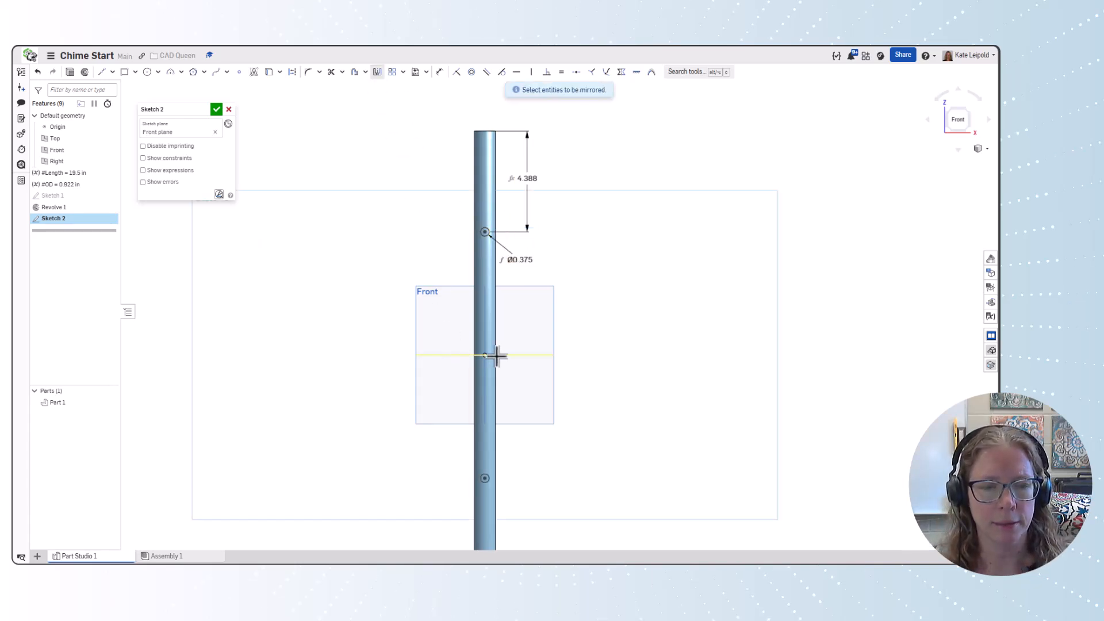
pyautogui.scroll(-3, 594, 312)
pyautogui.scroll(3, 594, 312)
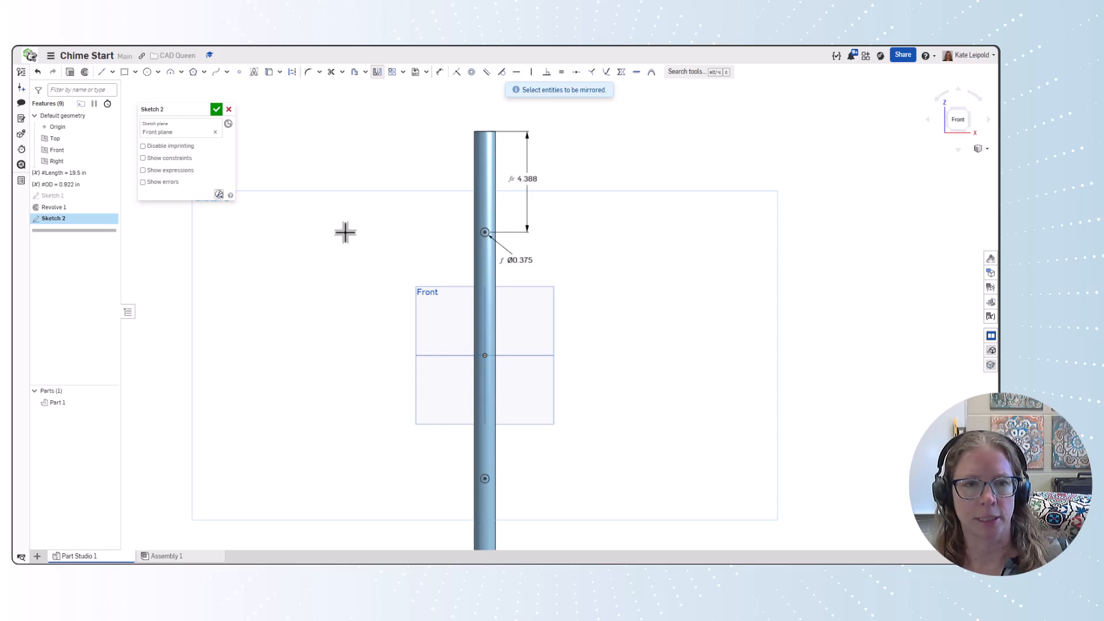
# - Extrude both circles of the hole sketch as a symmetric Remove, Through all, to cut the holes through the tube
pyautogui.click(71, 73)
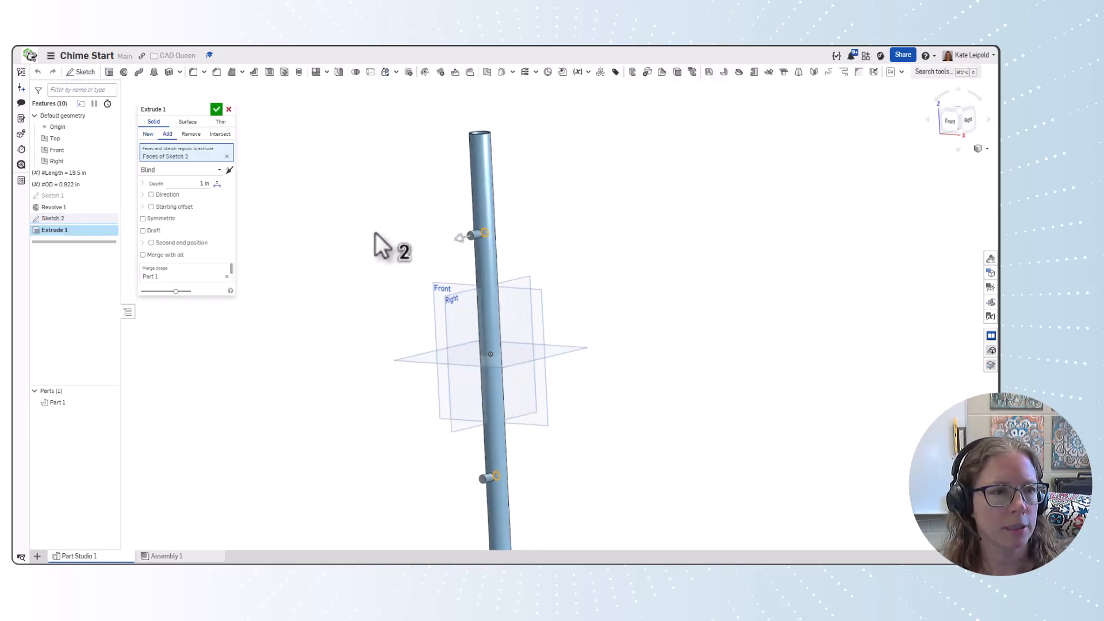
pyautogui.click(191, 133)
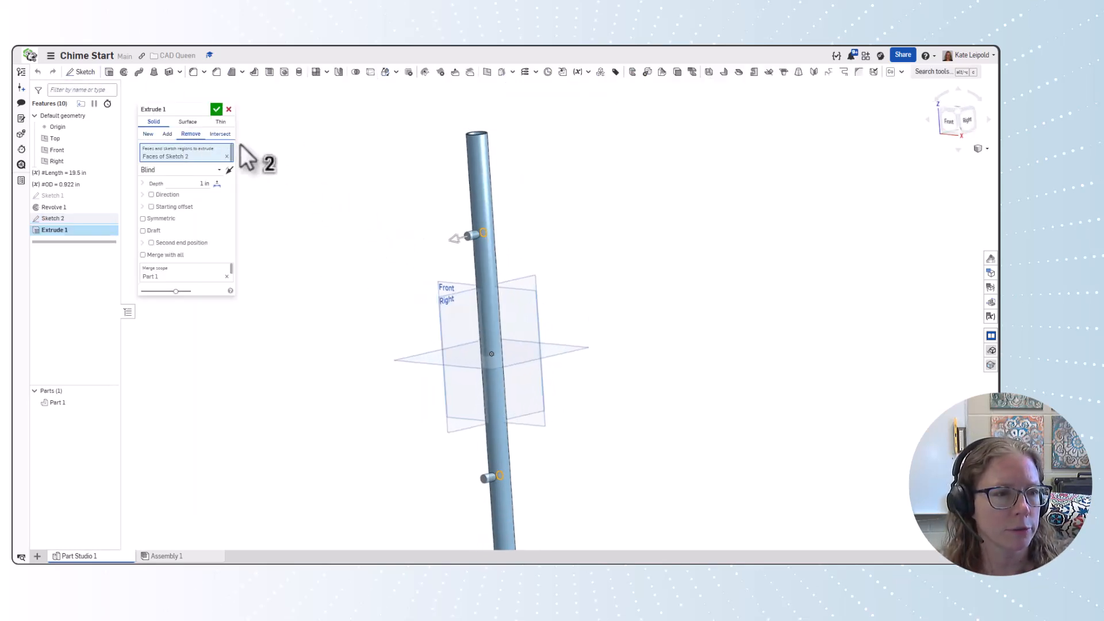
pyautogui.click(157, 218)
pyautogui.click(174, 170)
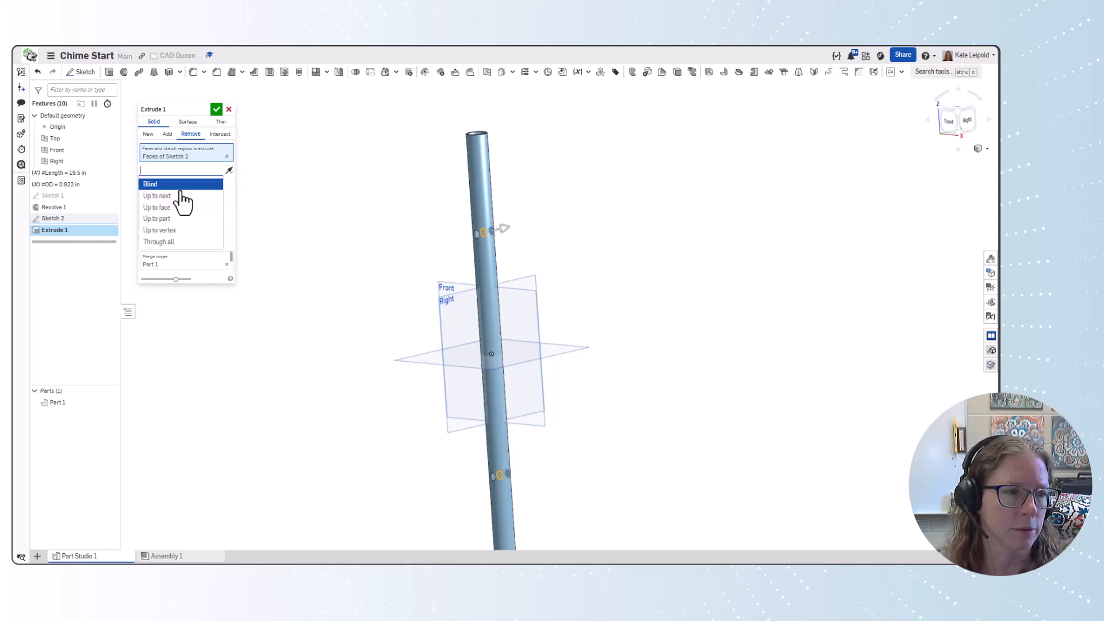
pyautogui.click(178, 242)
pyautogui.click(216, 108)
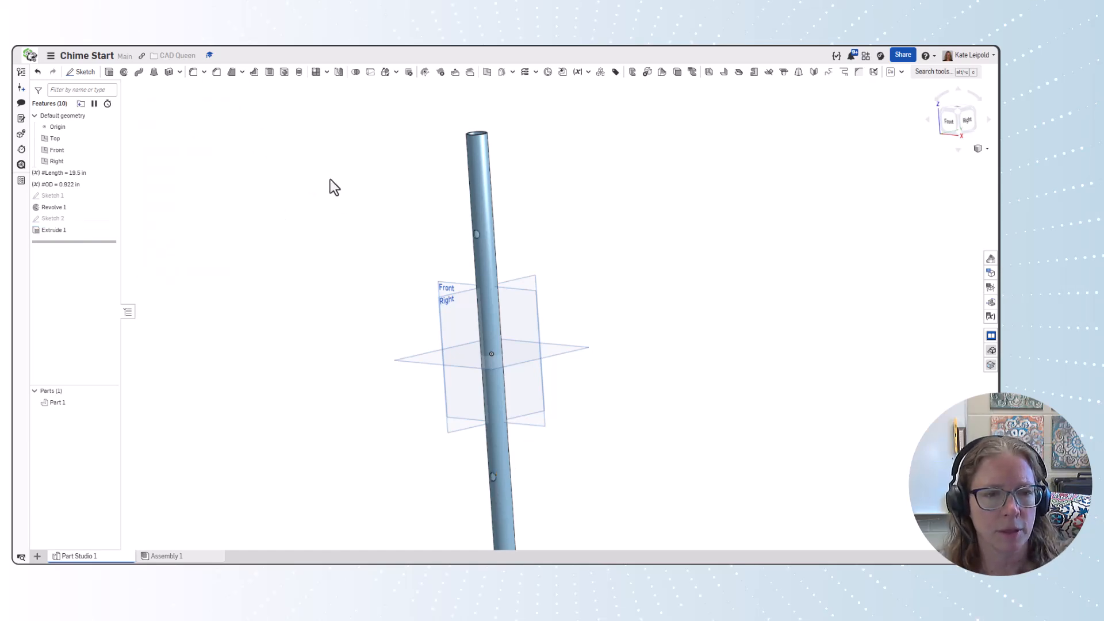
# - Change the tube part's appearance to a grey palette colour
pyautogui.moveTo(357, 180)
pyautogui.mouseDown(button='right')
pyautogui.moveTo(384, 169)
pyautogui.moveTo(375, 191)
pyautogui.mouseUp(button='right')
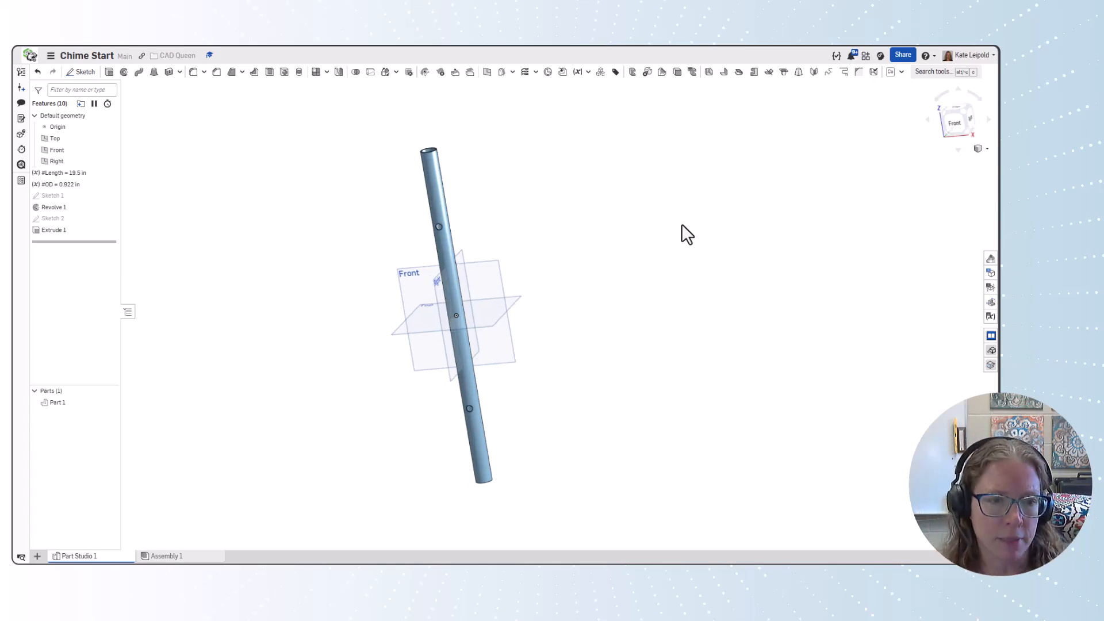
pyautogui.hotkey('shift', '1')
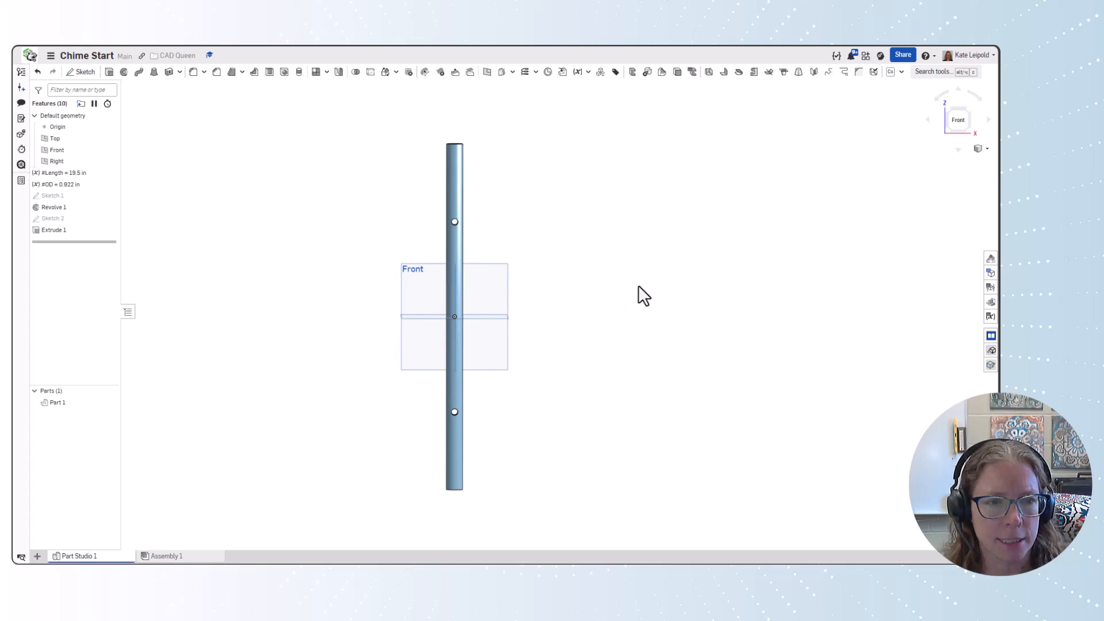
pyautogui.rightClick(74, 403)
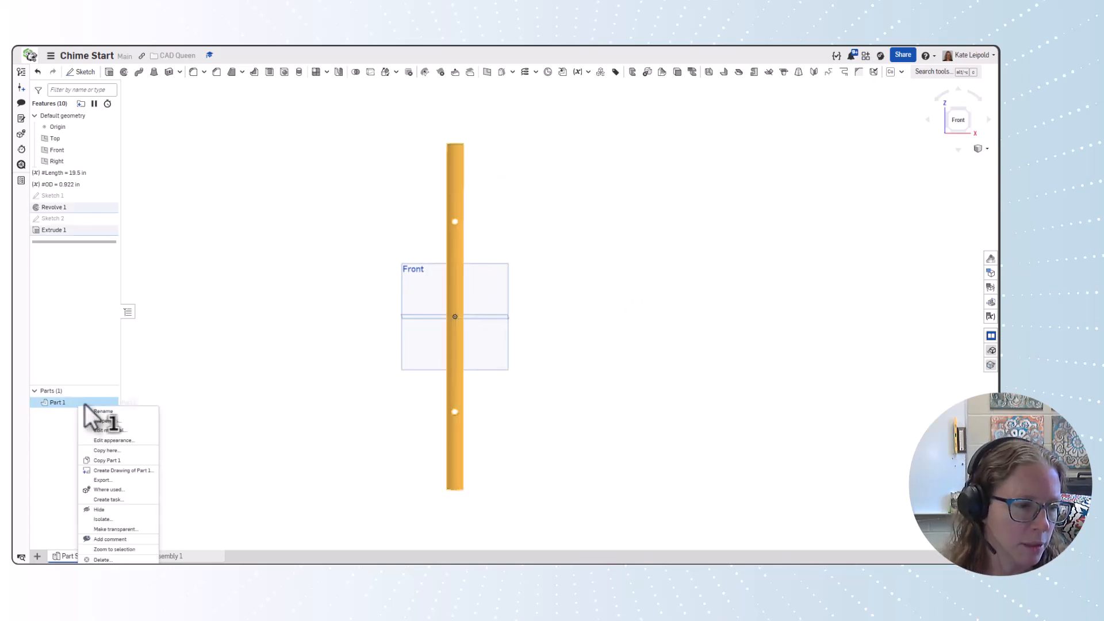
pyautogui.click(129, 441)
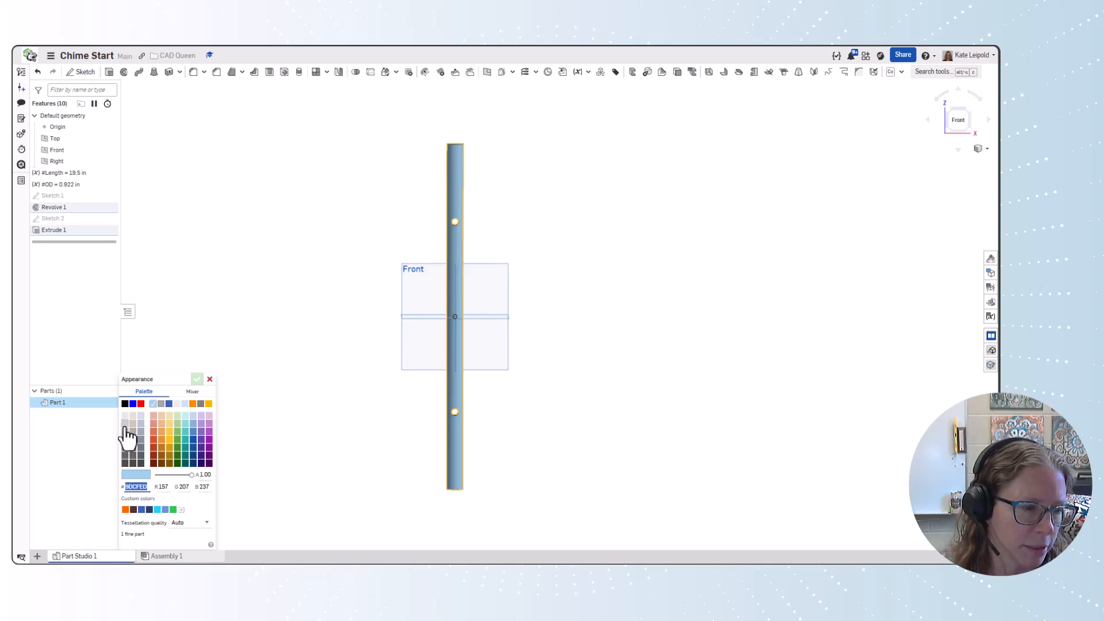
pyautogui.click(128, 433)
pyautogui.click(197, 379)
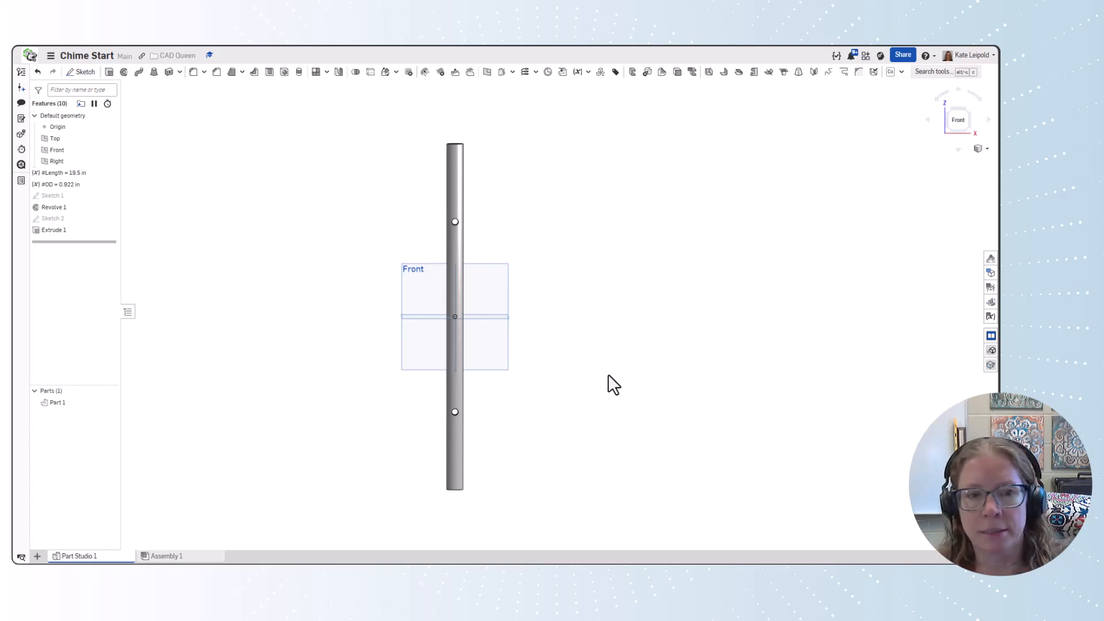
# - Configure the Part Studio, add the Length variable's value to the configuration table, and accept the variable
pyautogui.click(991, 273)
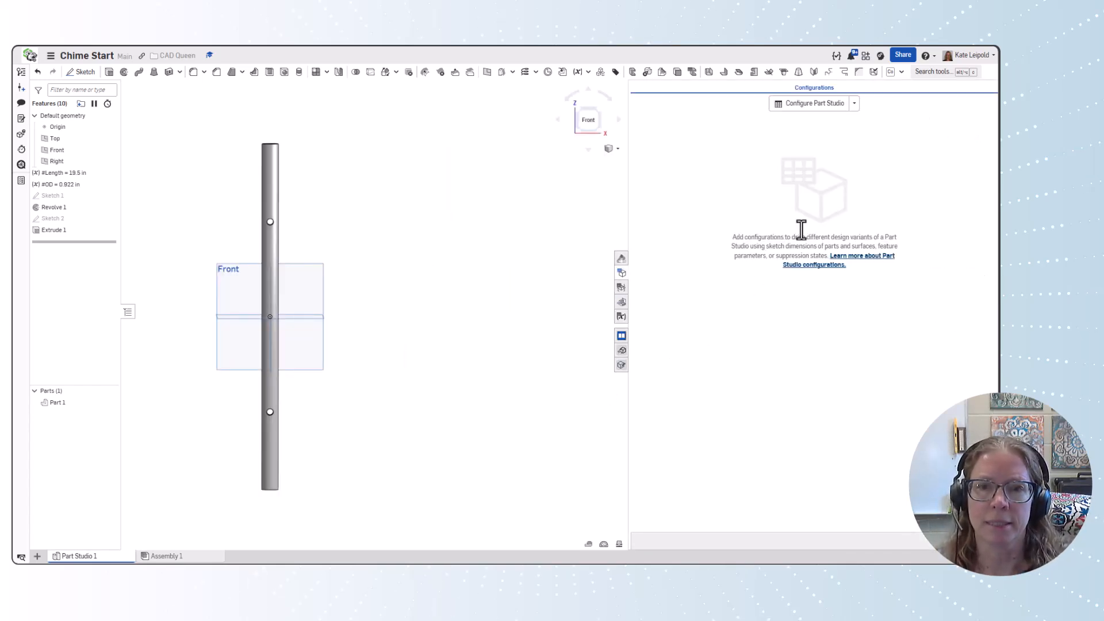
pyautogui.click(813, 104)
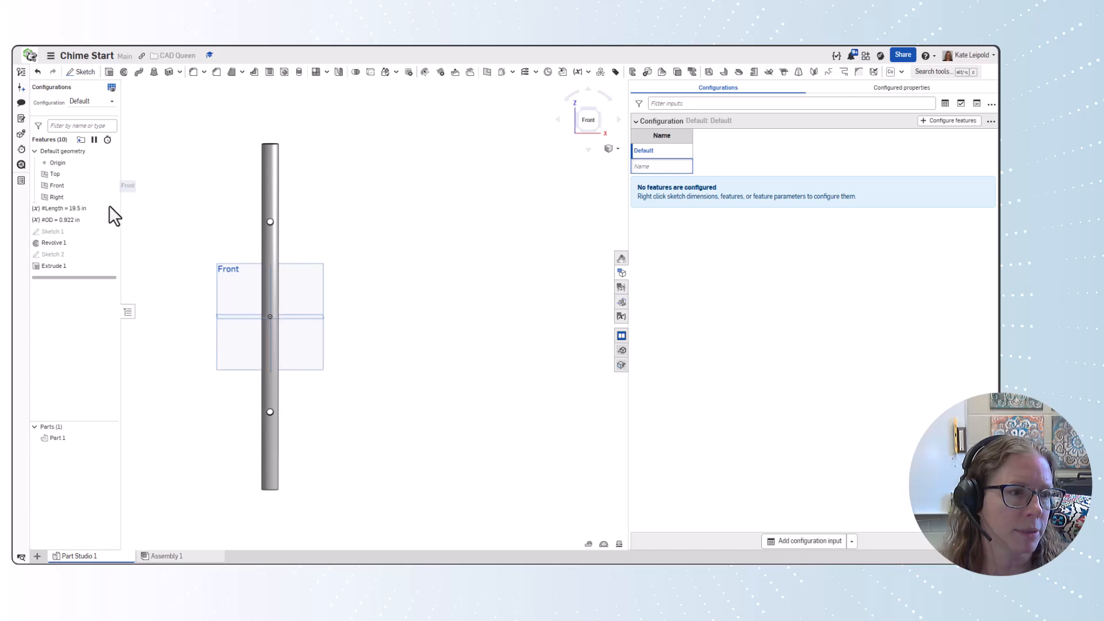
pyautogui.doubleClick(81, 208)
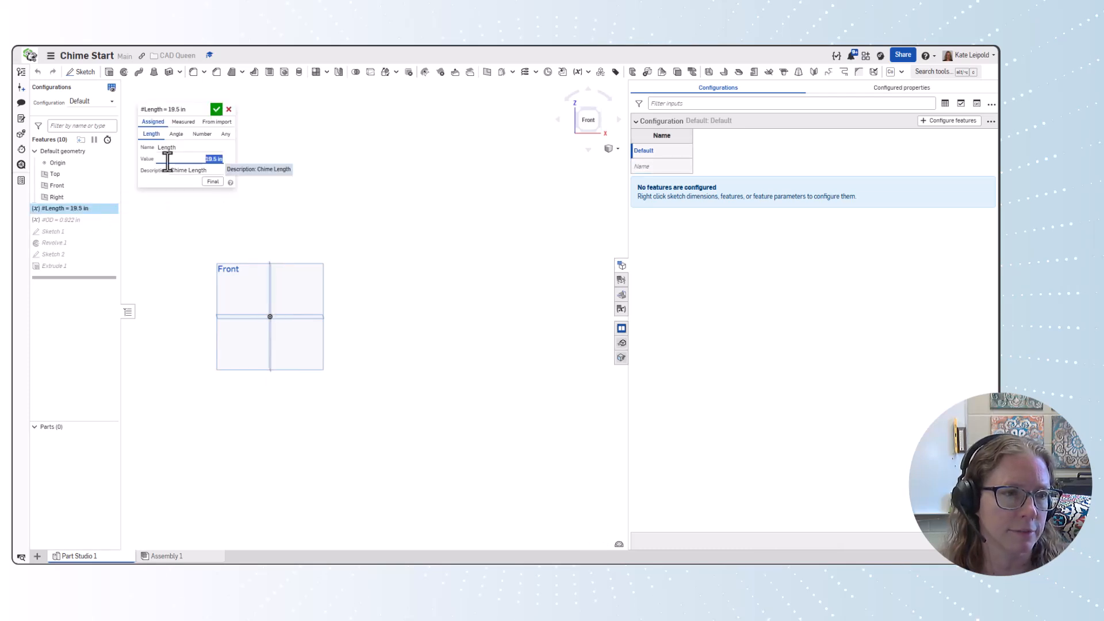
pyautogui.rightClick(210, 161)
pyautogui.click(227, 166)
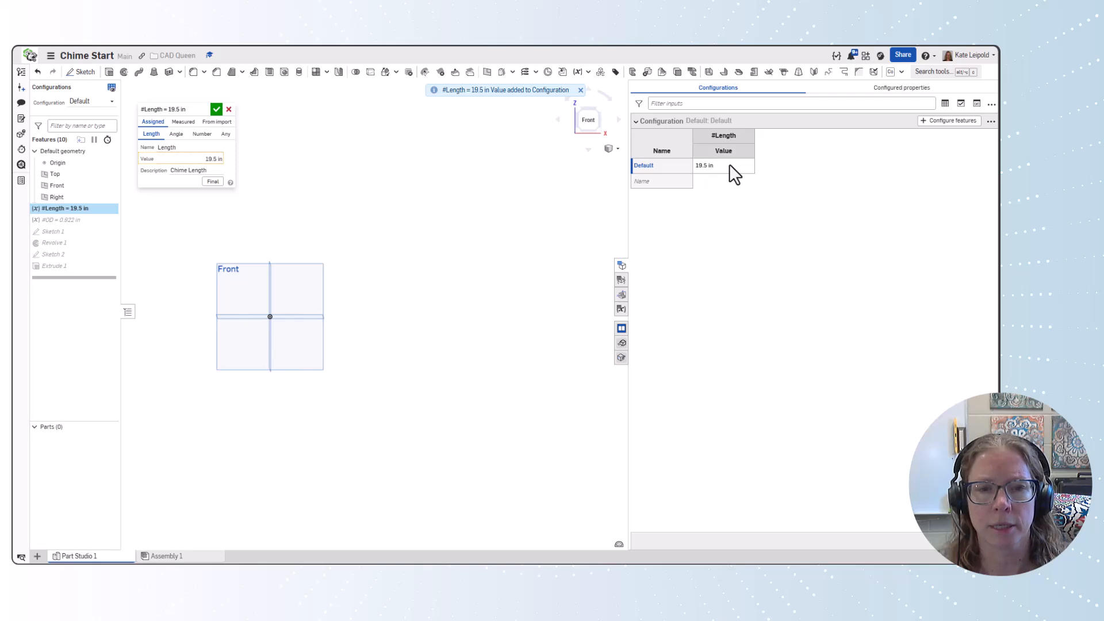
pyautogui.click(679, 166)
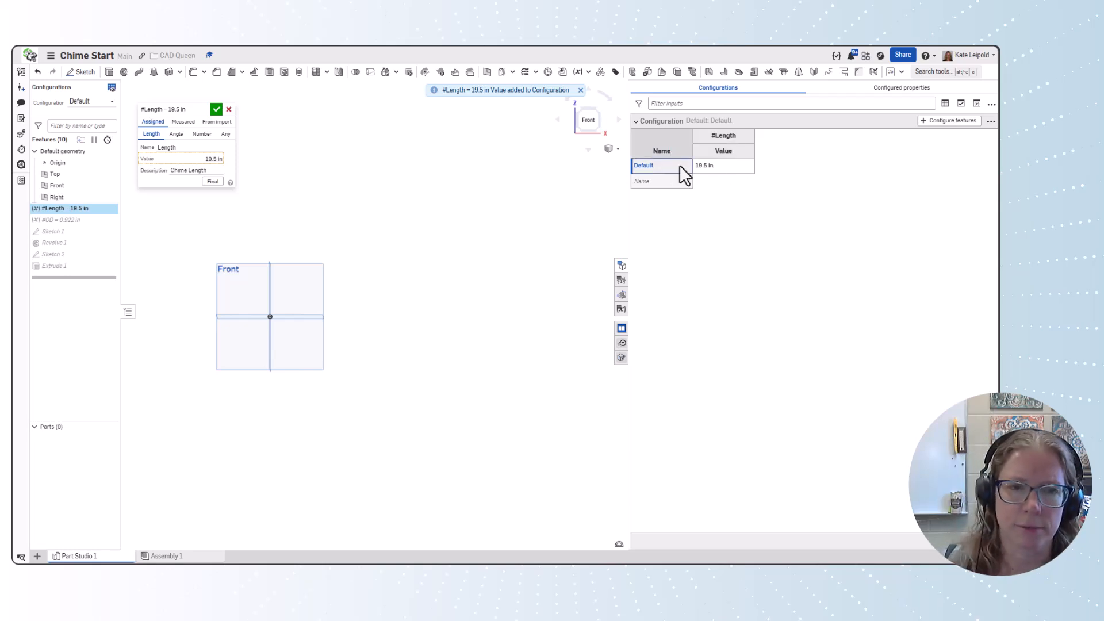
pyautogui.click(217, 110)
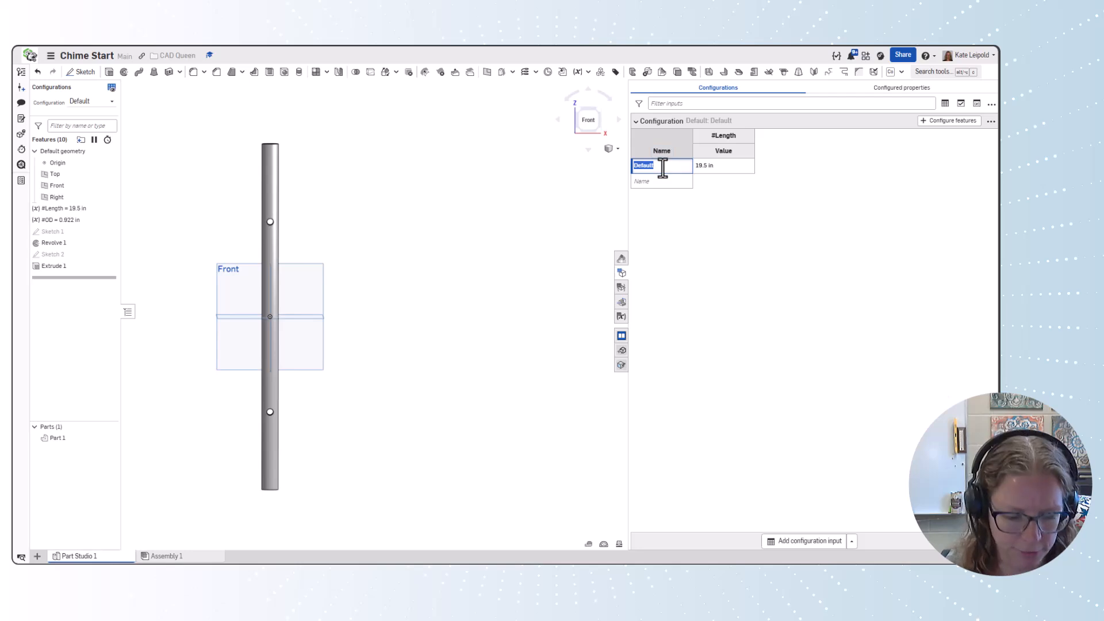
# - Rename the default configuration as D5 and add an E5 configuration with a Length of (18+3/8) in
pyautogui.write('D5')
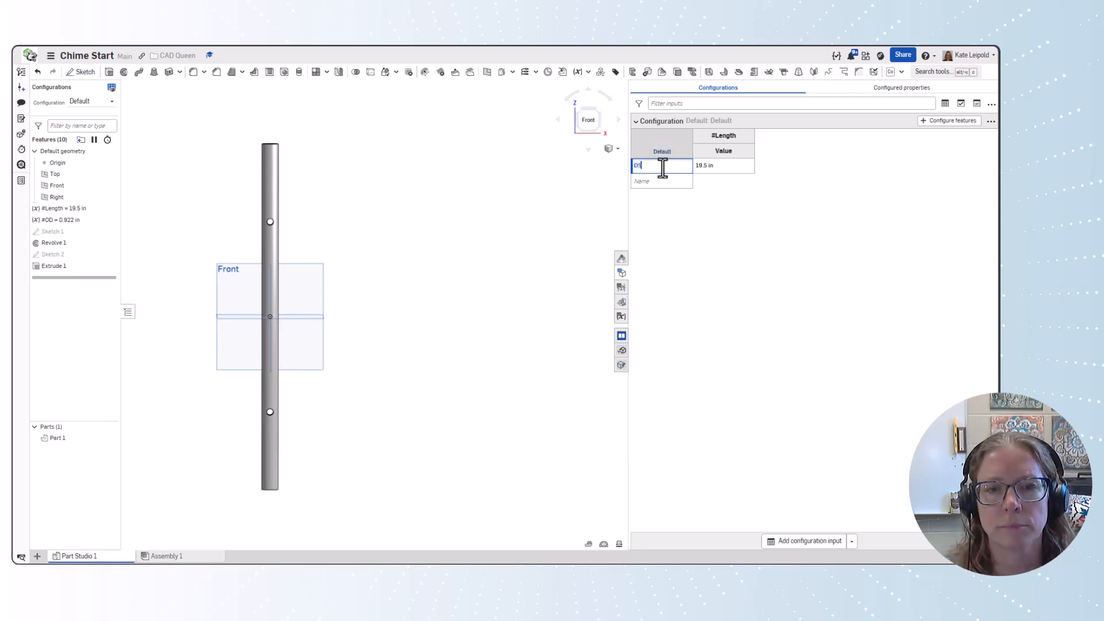
pyautogui.press('Tab')
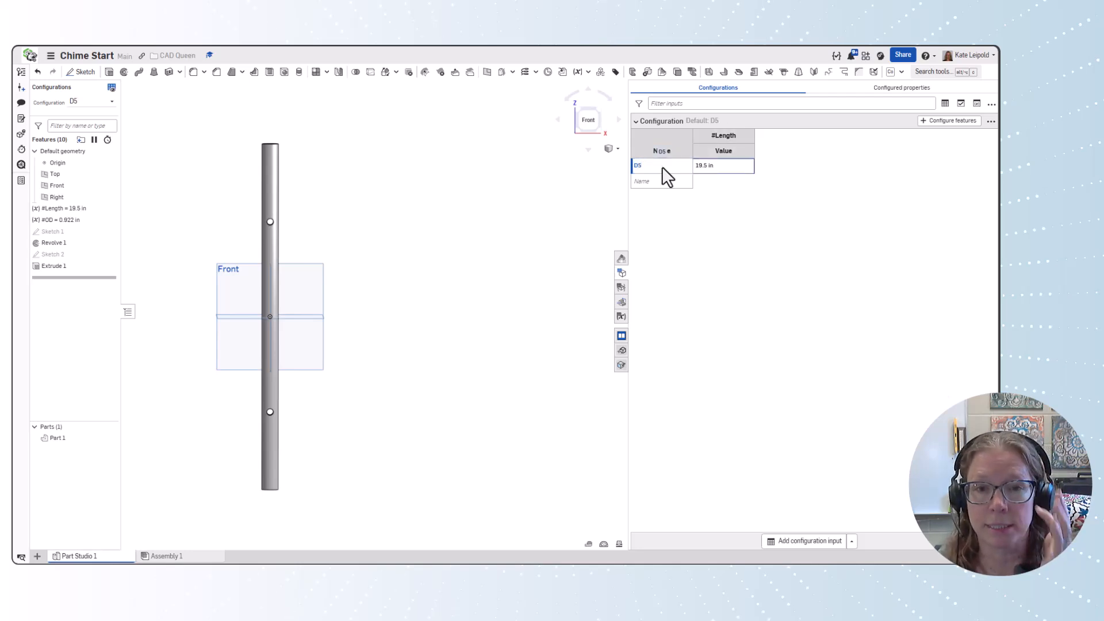
pyautogui.click(661, 180)
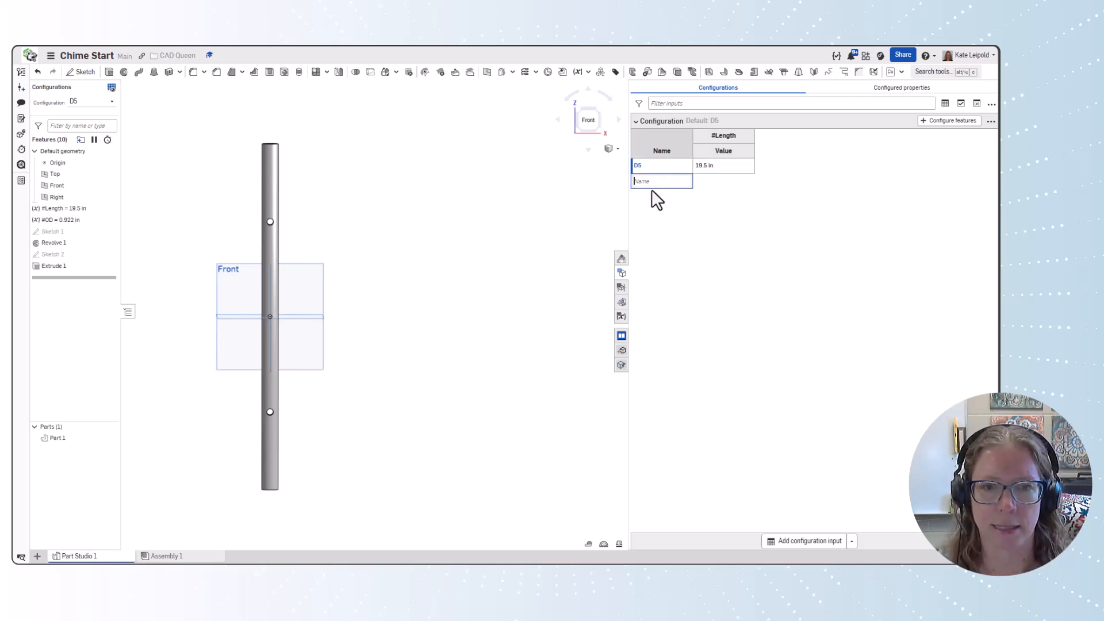
pyautogui.write('E')
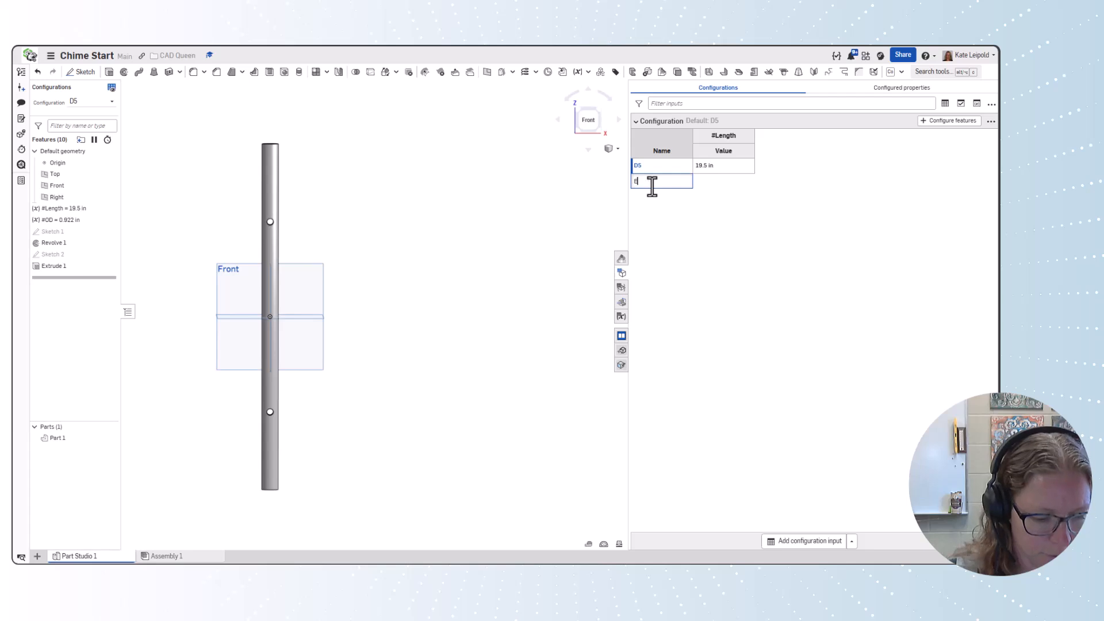
pyautogui.write('5')
pyautogui.press('Return')
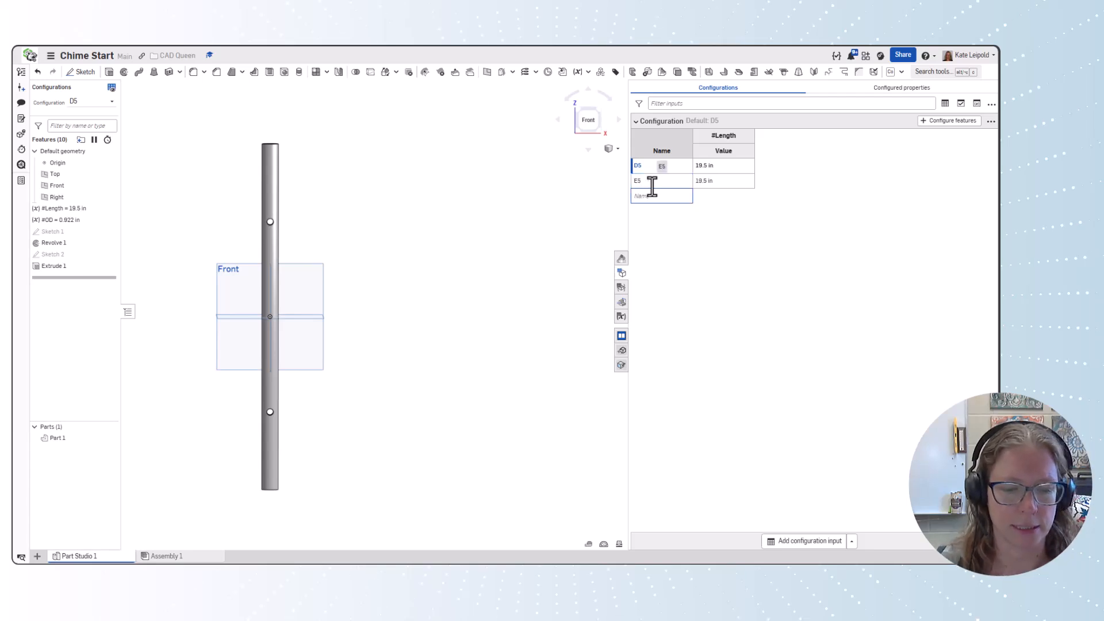
pyautogui.click(719, 180)
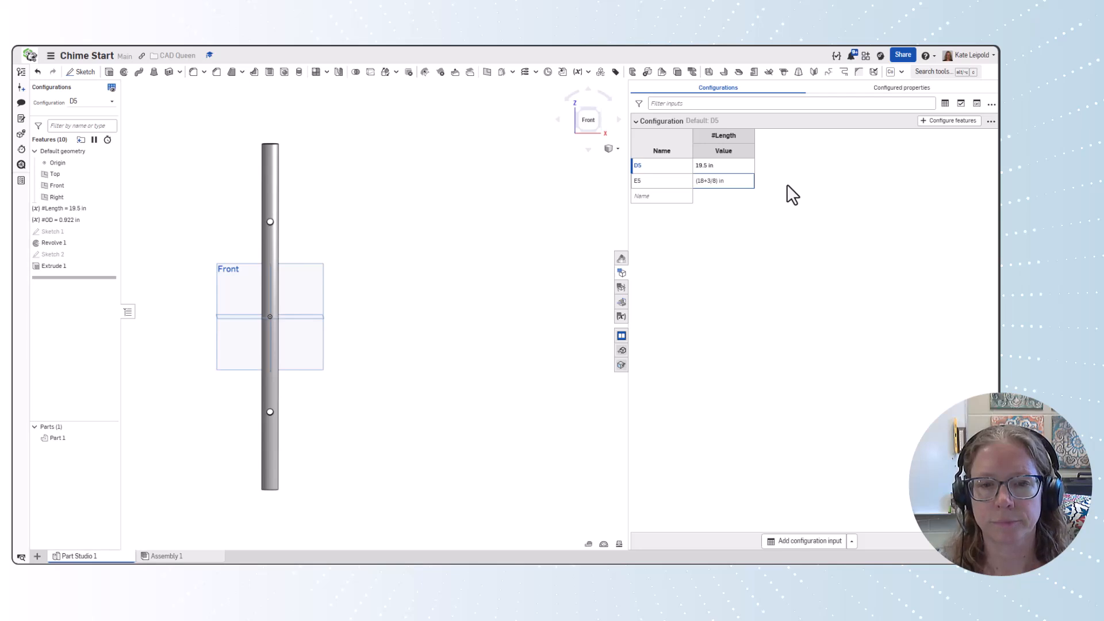
# - Add a configuration named F5 with a Length of (17+7/8) in
pyautogui.click(655, 196)
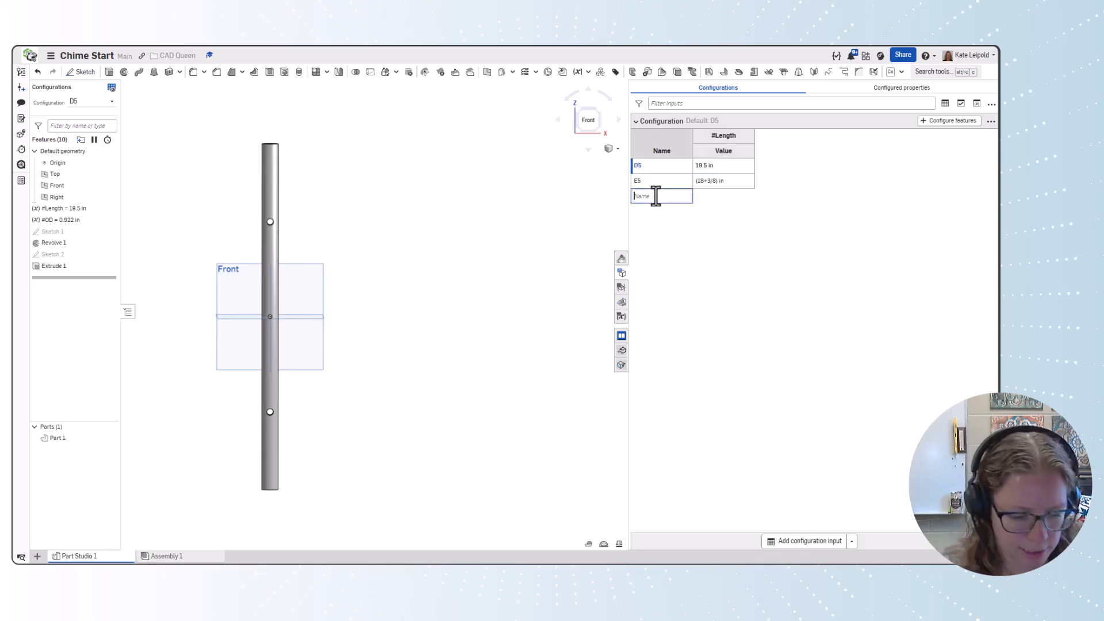
pyautogui.write('F5')
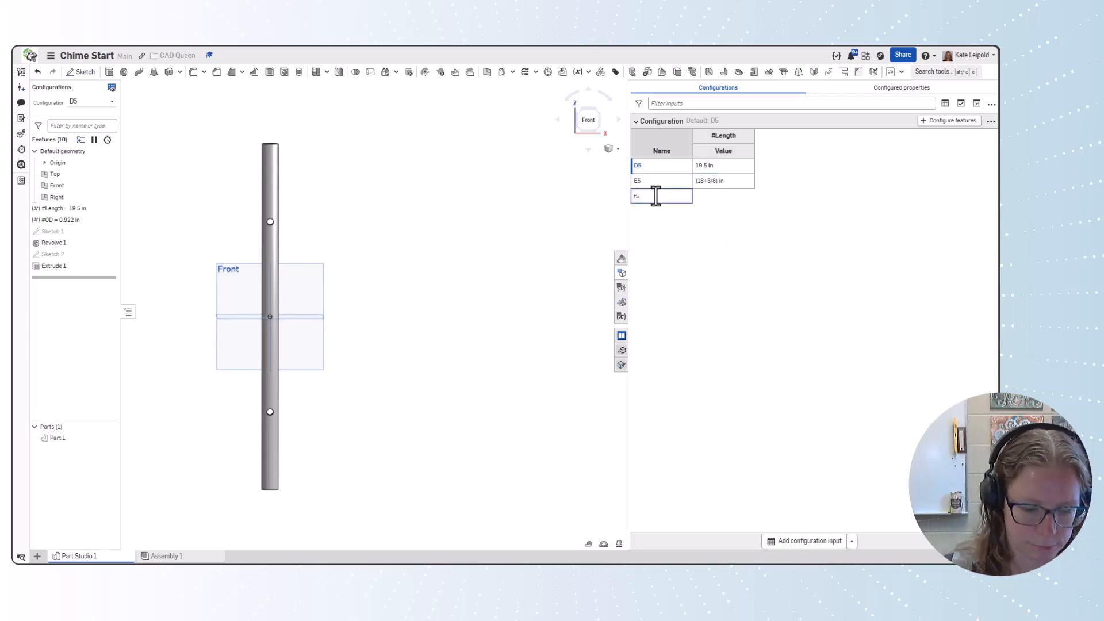
pyautogui.write('F')
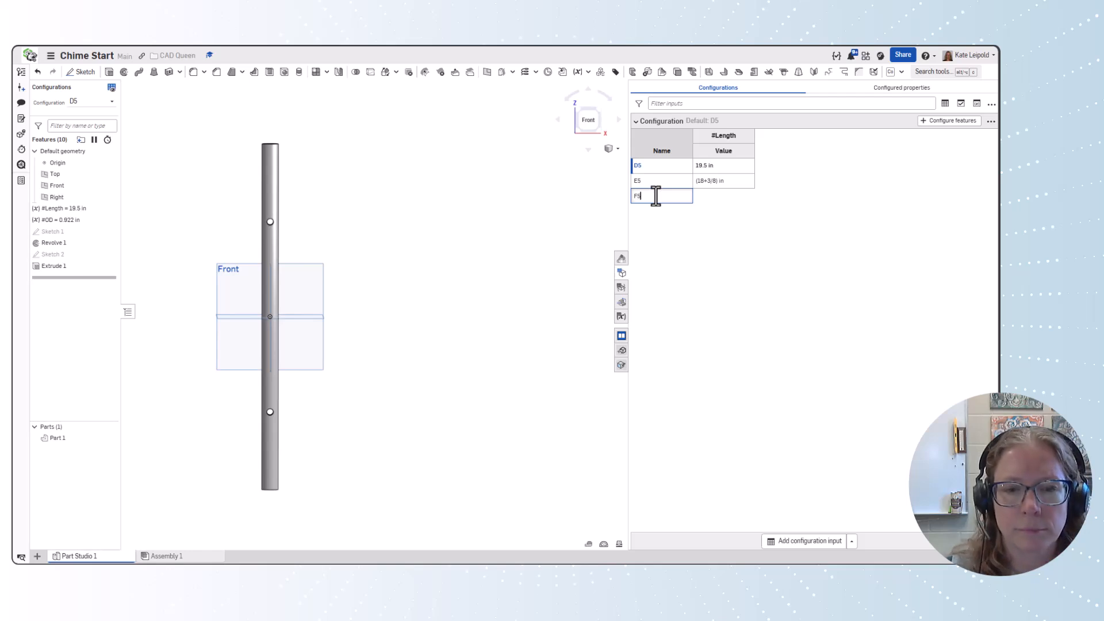
pyautogui.press('Return')
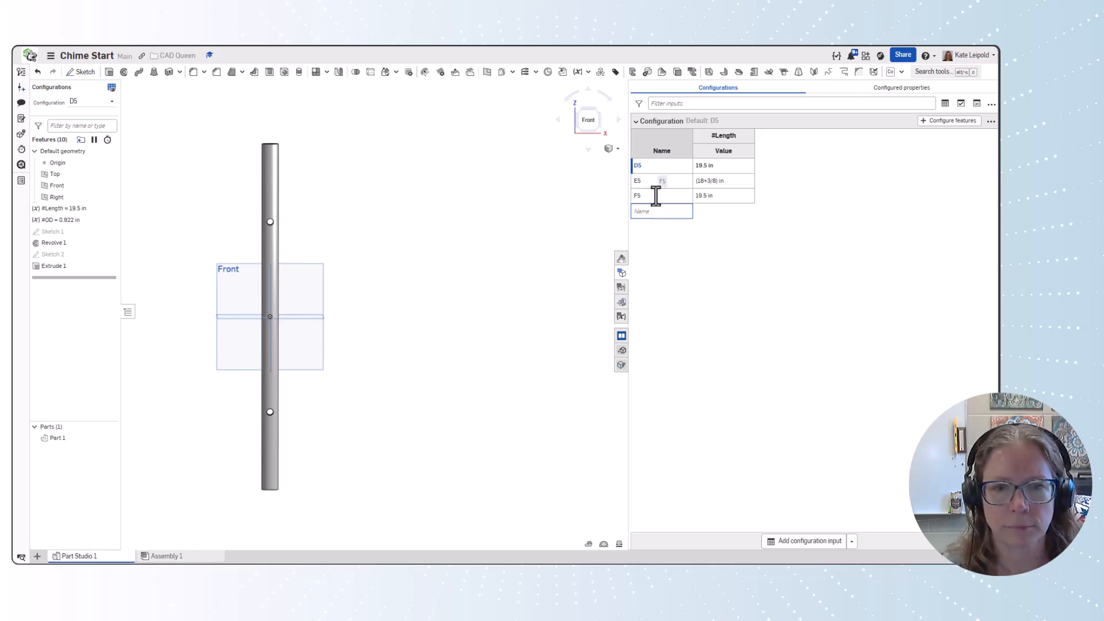
pyautogui.click(723, 195)
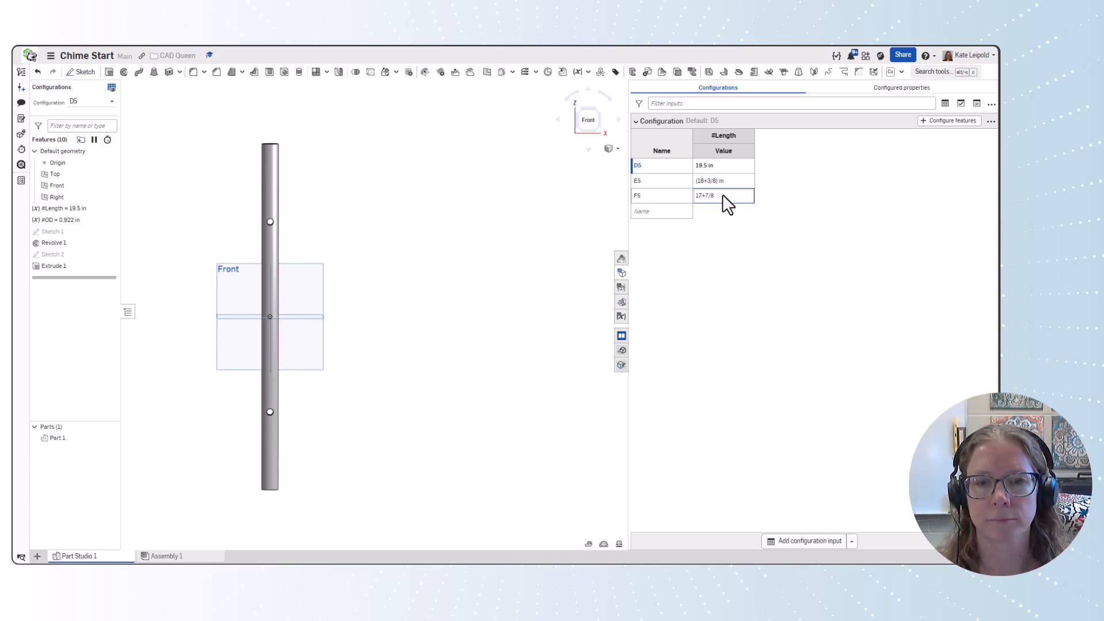
pyautogui.click(731, 229)
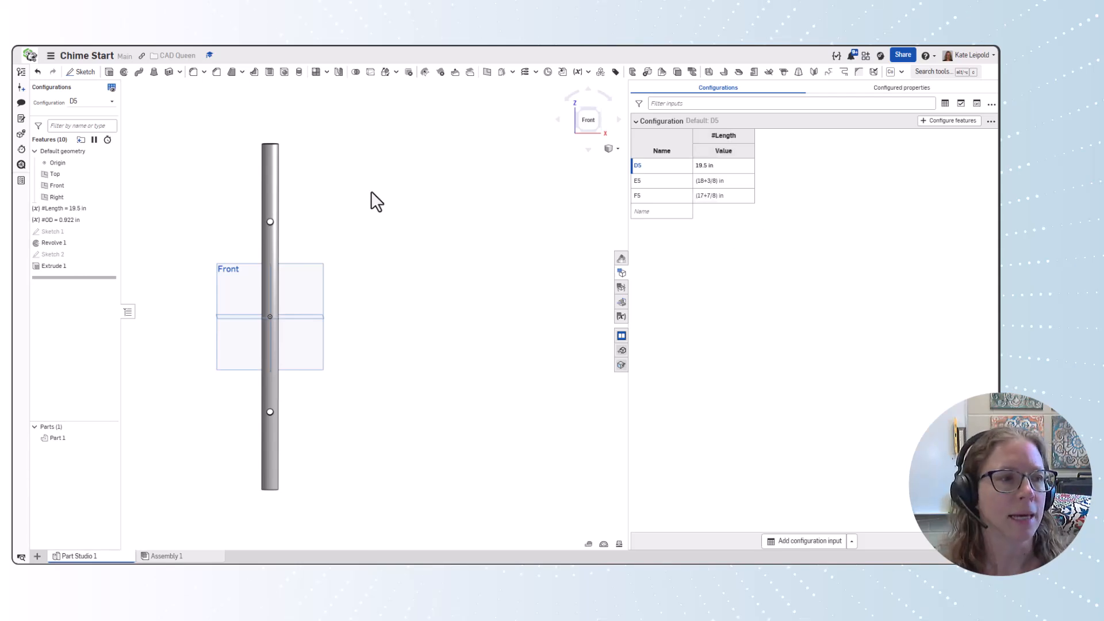
# - Test the length configurations by switching the tube to E5, F5 and back to D5
pyautogui.click(96, 104)
pyautogui.click(92, 124)
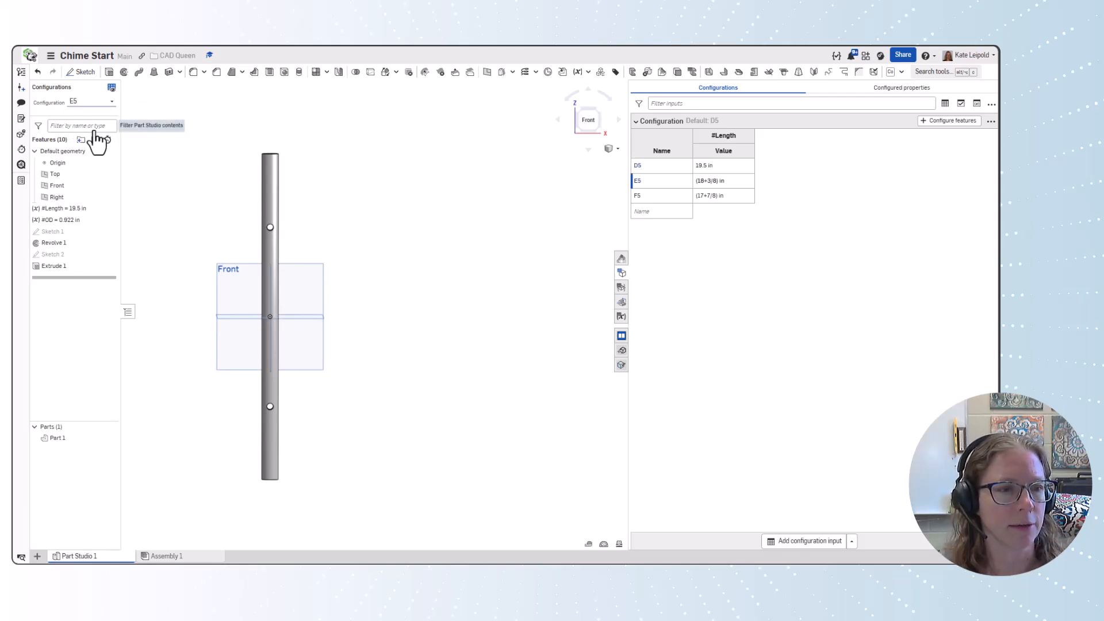
pyautogui.click(93, 103)
pyautogui.click(91, 136)
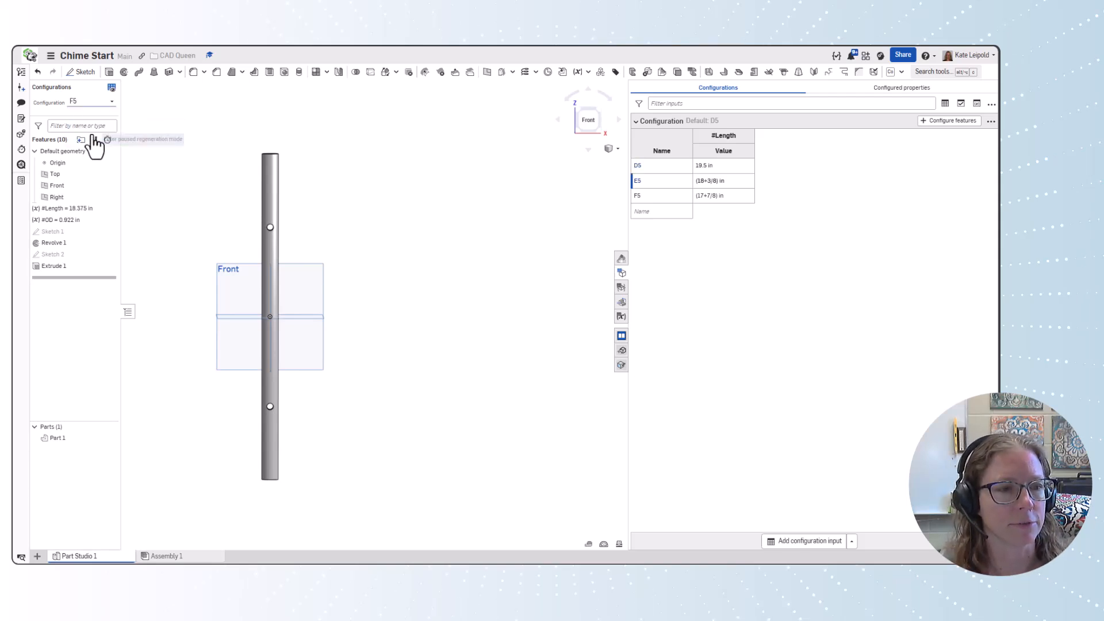
pyautogui.click(92, 103)
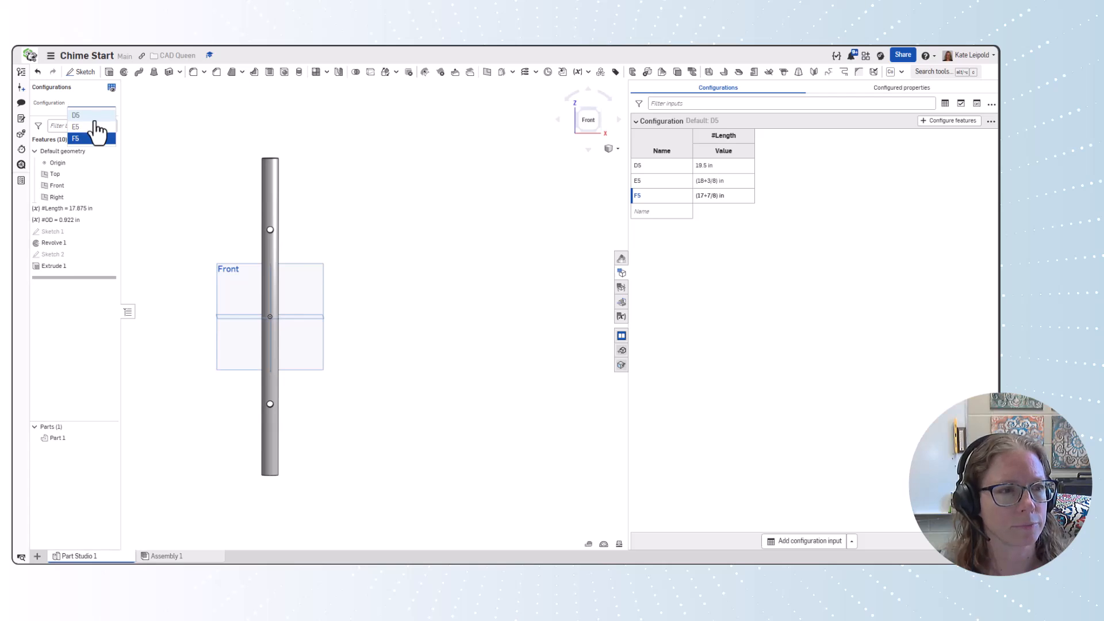
pyautogui.click(94, 113)
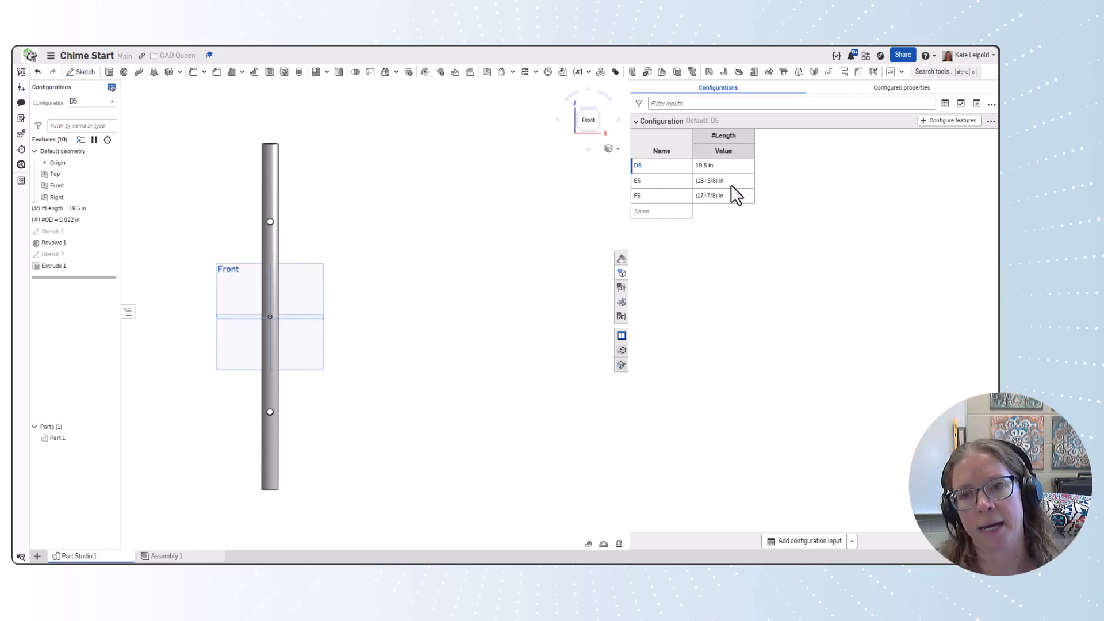
# - Add a checkbox configuration input named Holes that is enabled by default
pyautogui.click(991, 121)
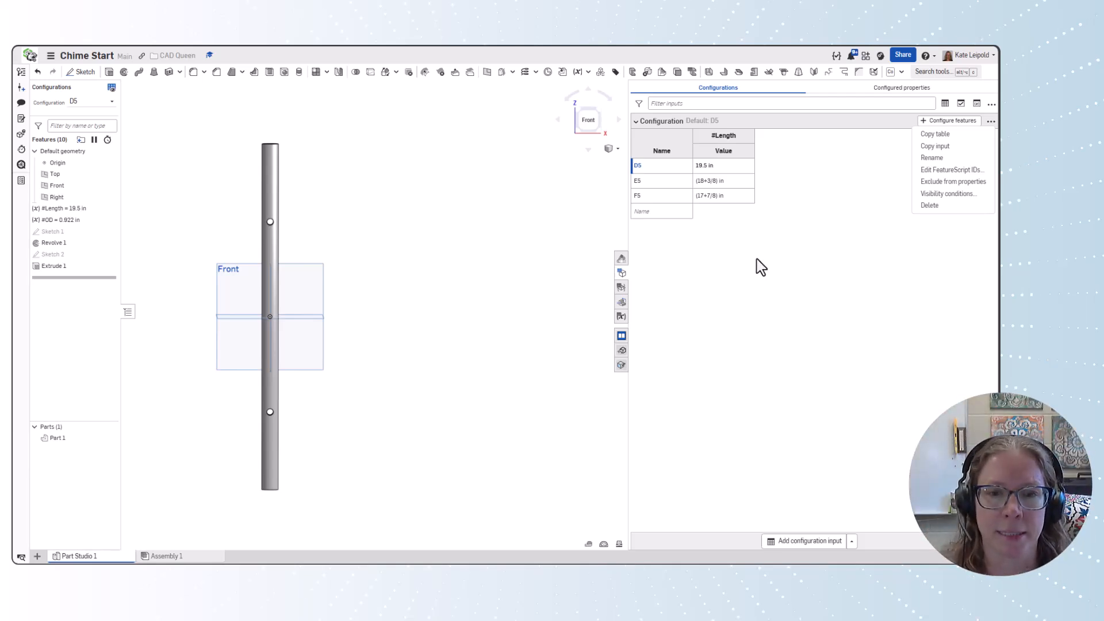
pyautogui.click(844, 221)
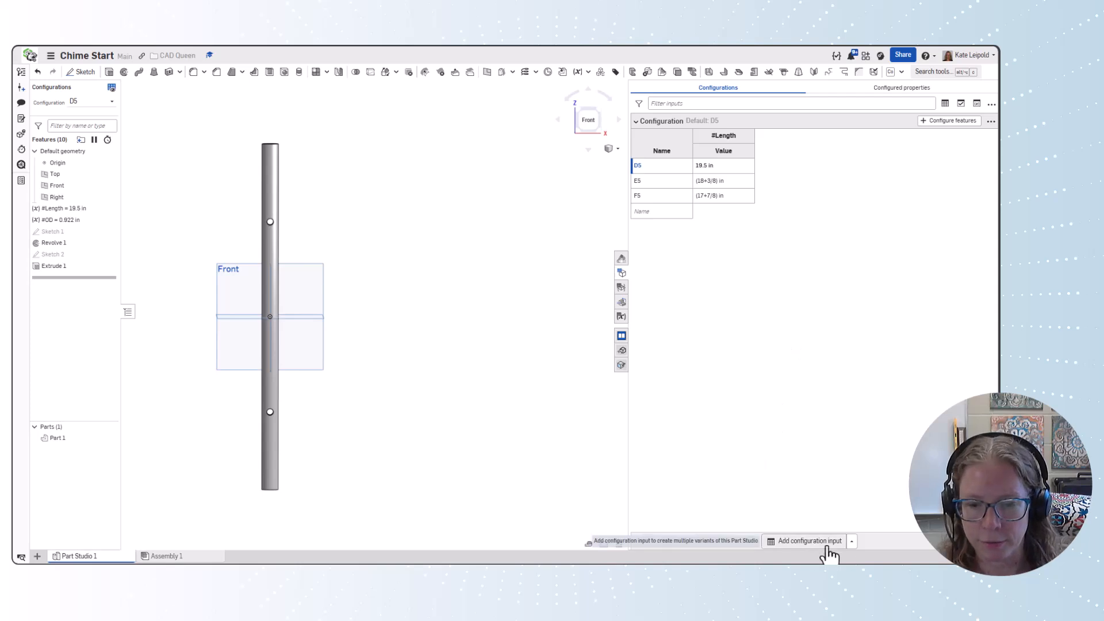
pyautogui.click(852, 541)
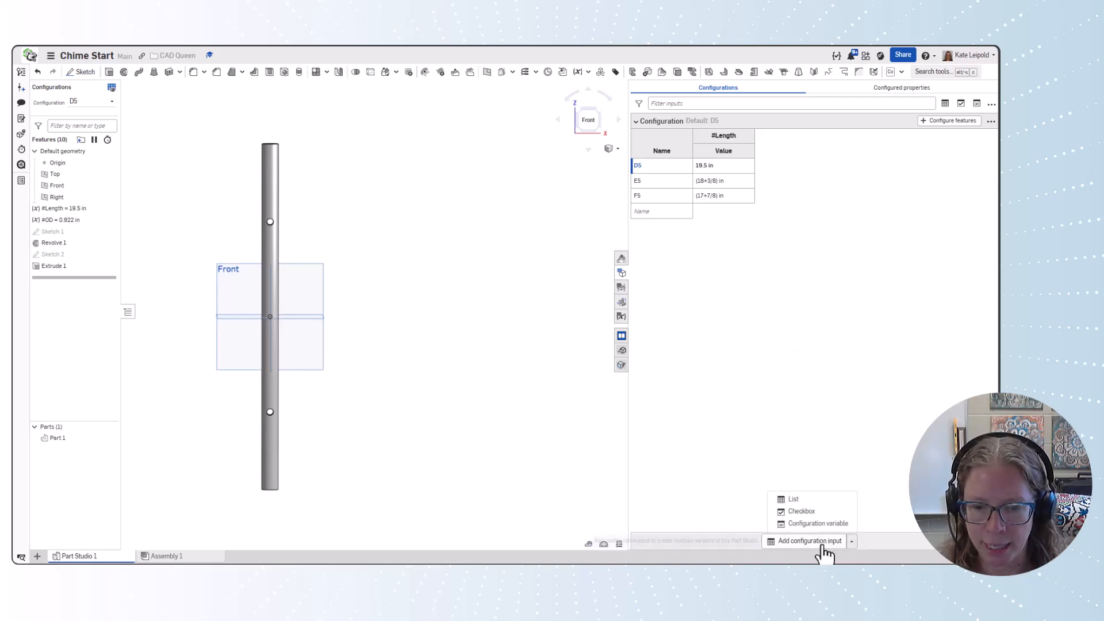
pyautogui.click(803, 511)
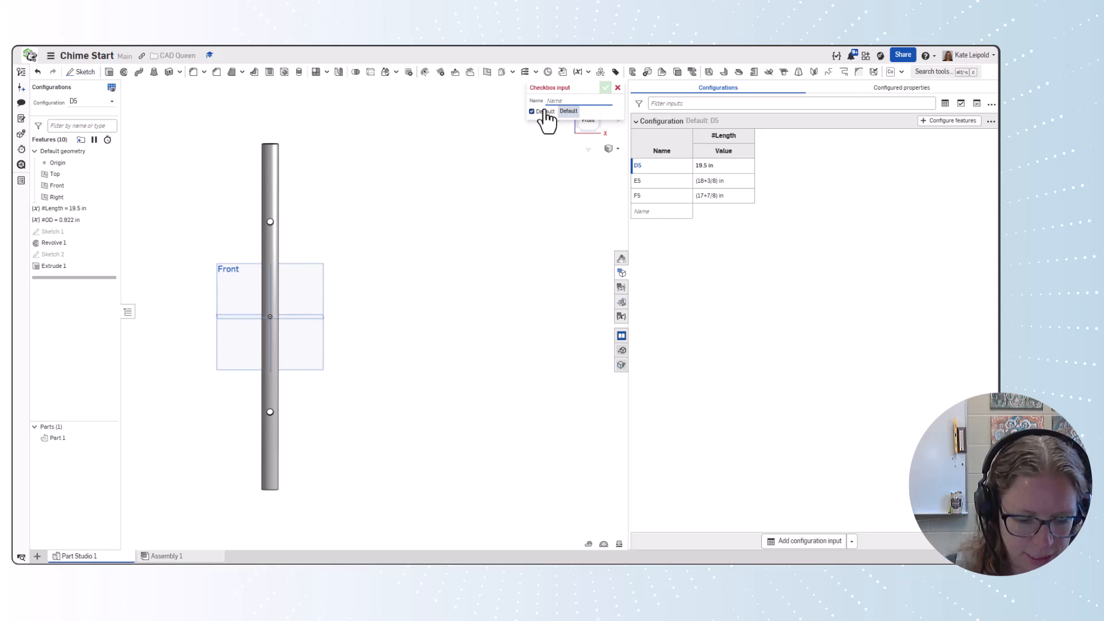
pyautogui.write('Holes')
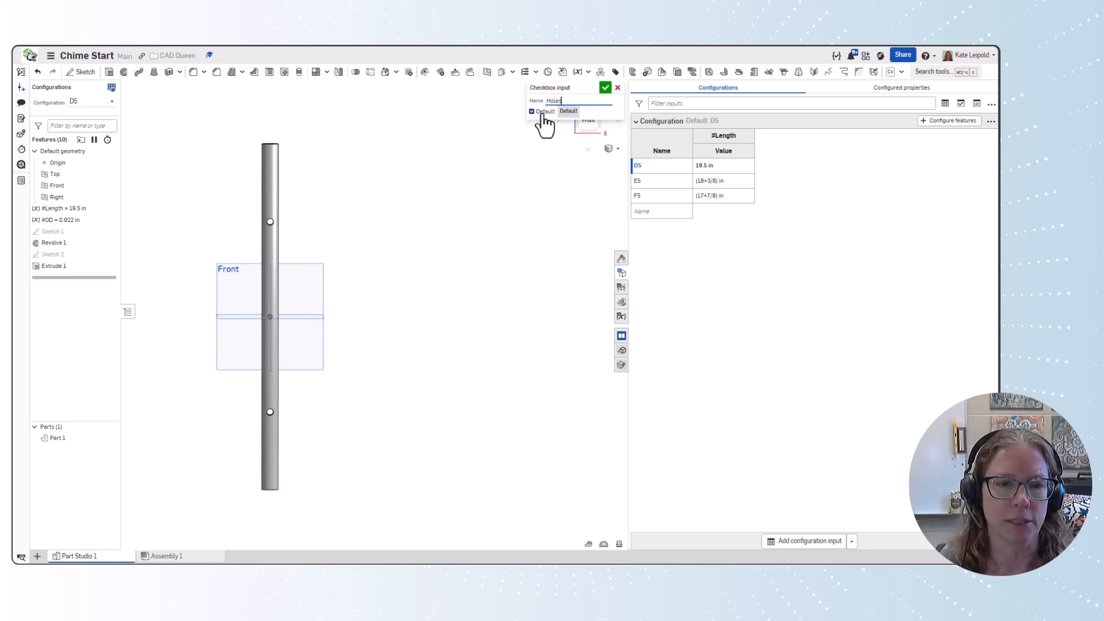
pyautogui.click(605, 88)
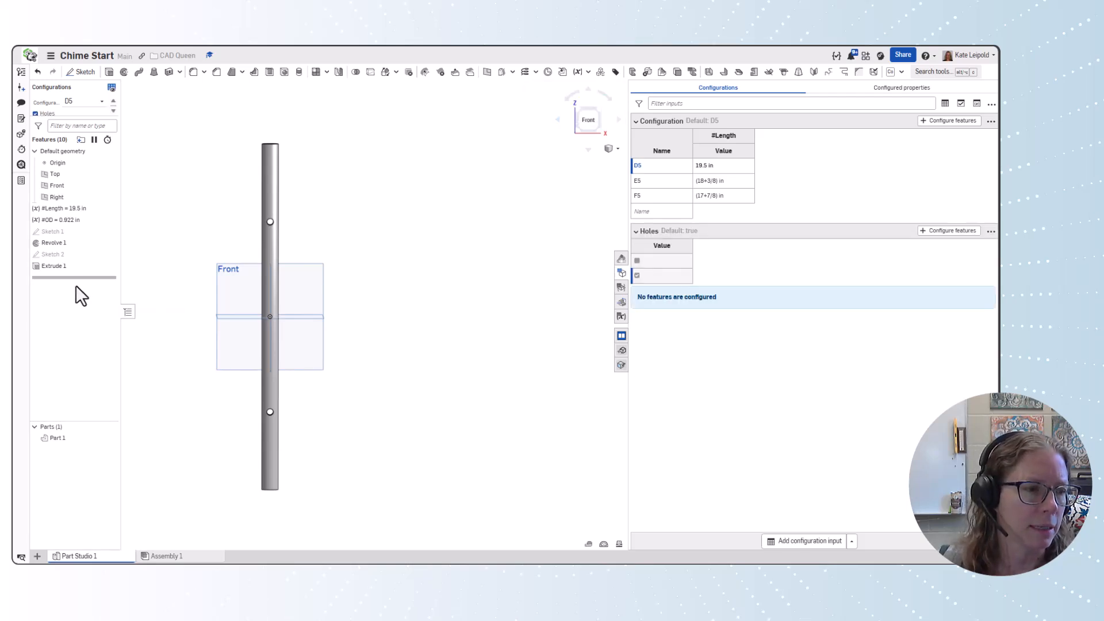
# - Configure the suppression of Sketch 2 and Extrude 1 under the Holes input
pyautogui.click(54, 267)
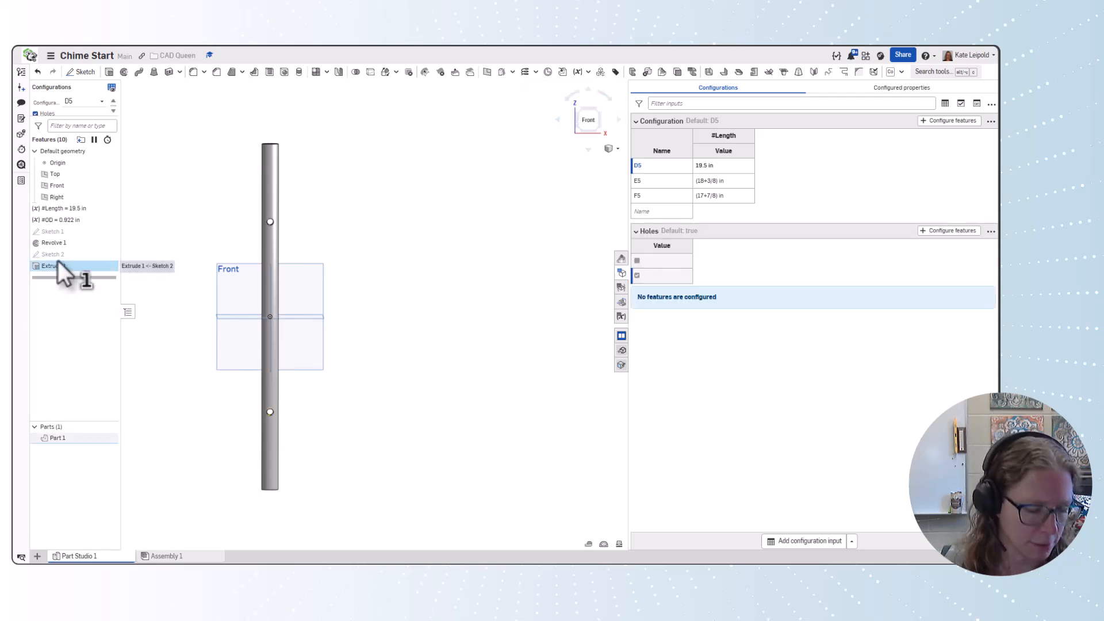
pyautogui.keyDown('shift'); pyautogui.click(52, 253); pyautogui.keyUp('shift')
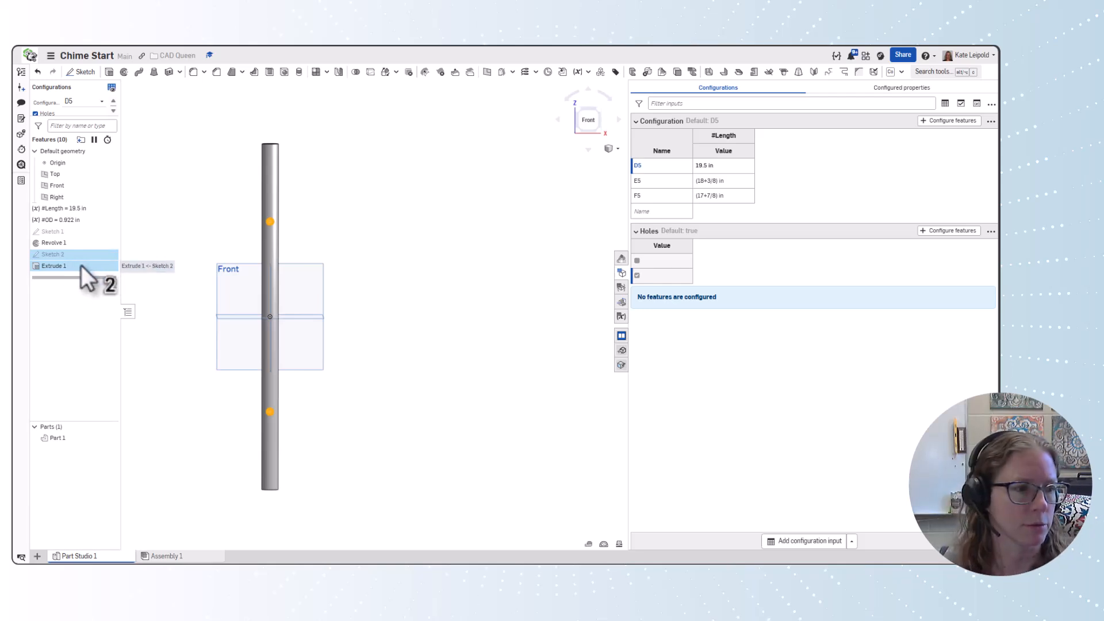
pyautogui.rightClick(78, 262)
pyautogui.moveTo(131, 333)
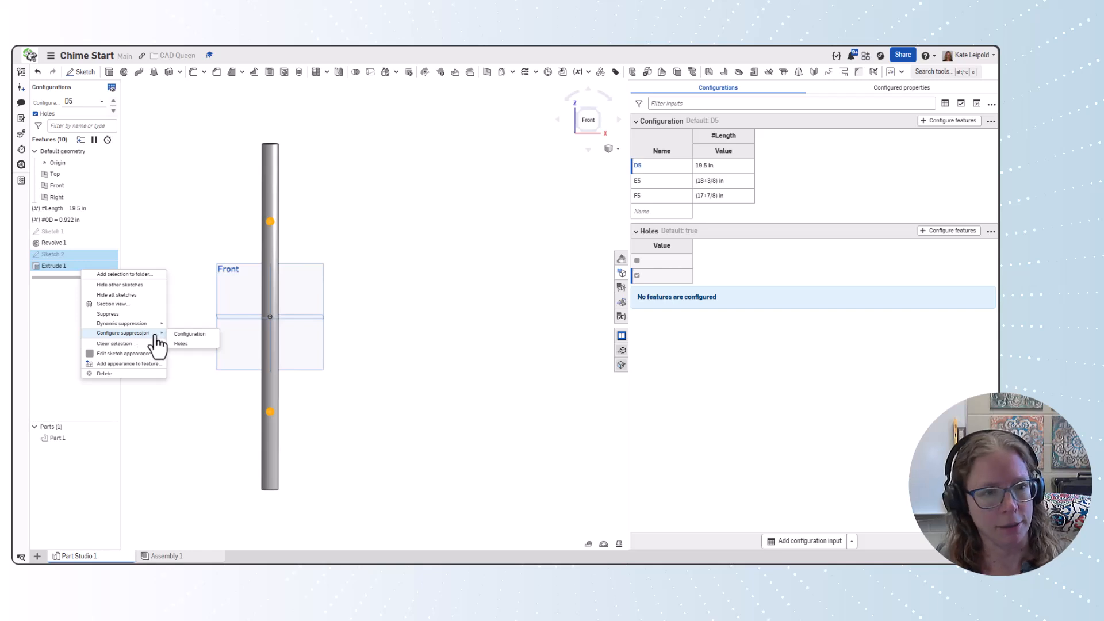
pyautogui.click(180, 344)
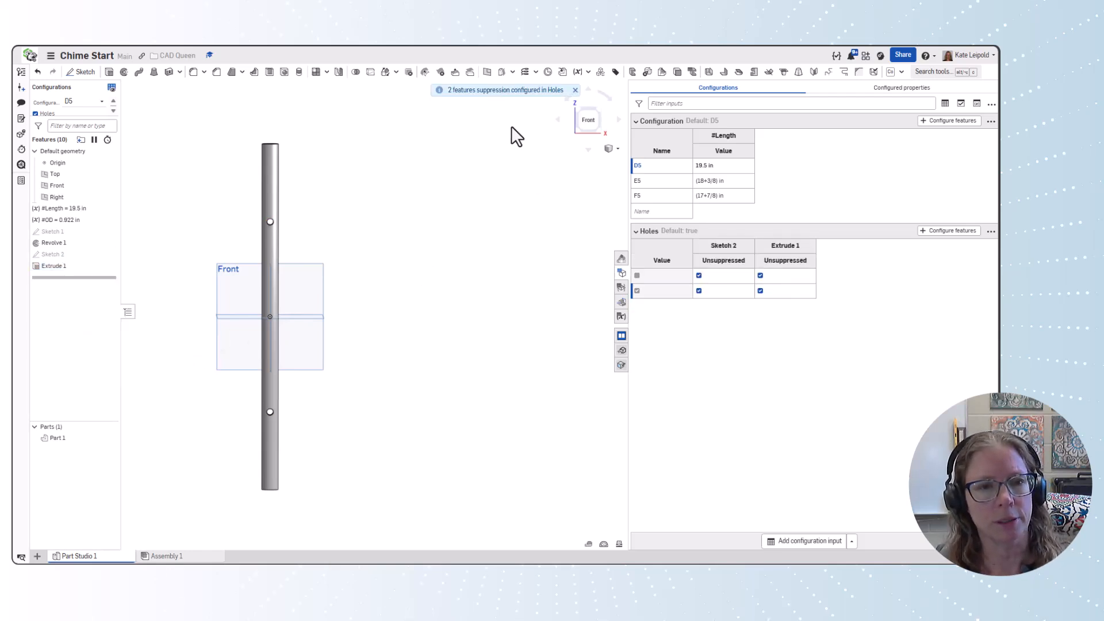
# - Set Sketch 2 and Extrude 1 as suppressed for the unchecked value of the Holes input
pyautogui.moveTo(104, 117); pyautogui.dragTo(103, 130)
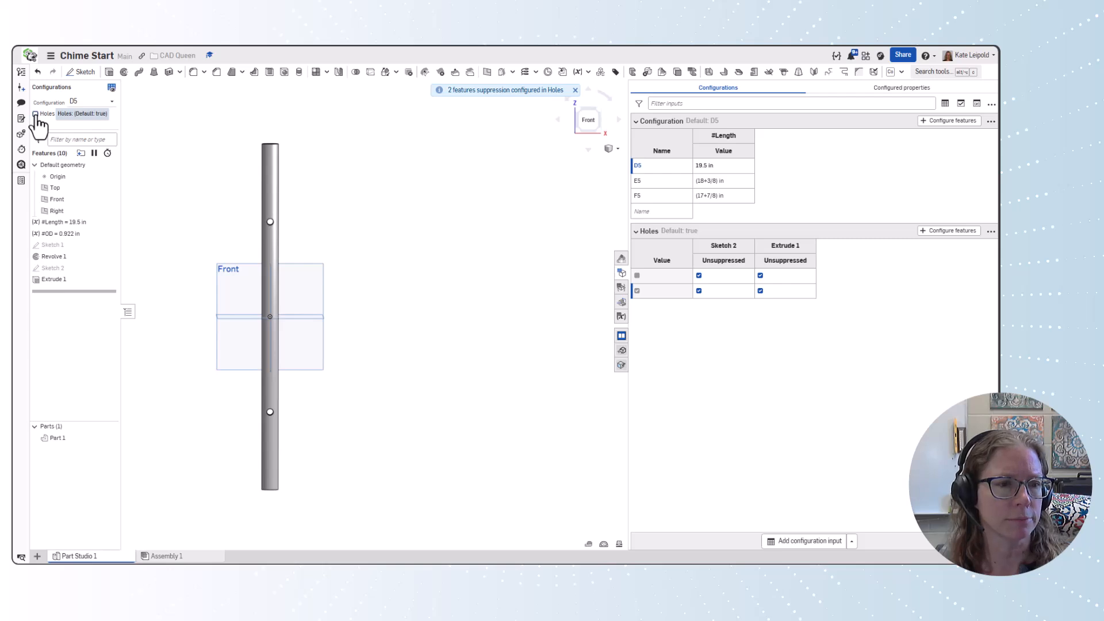
pyautogui.click(36, 114)
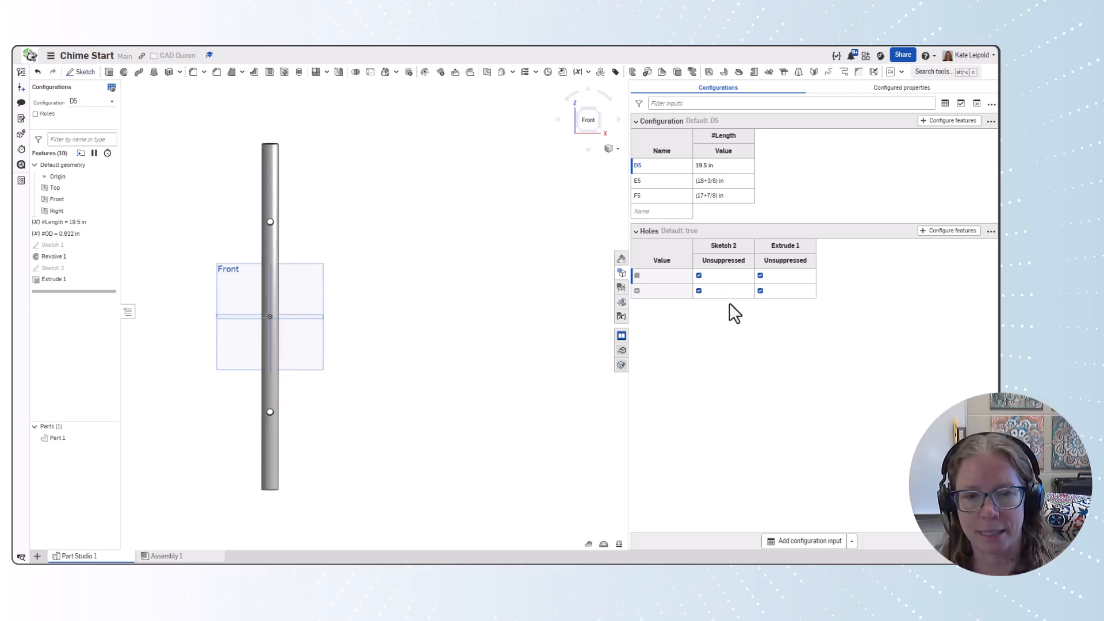
pyautogui.click(36, 114)
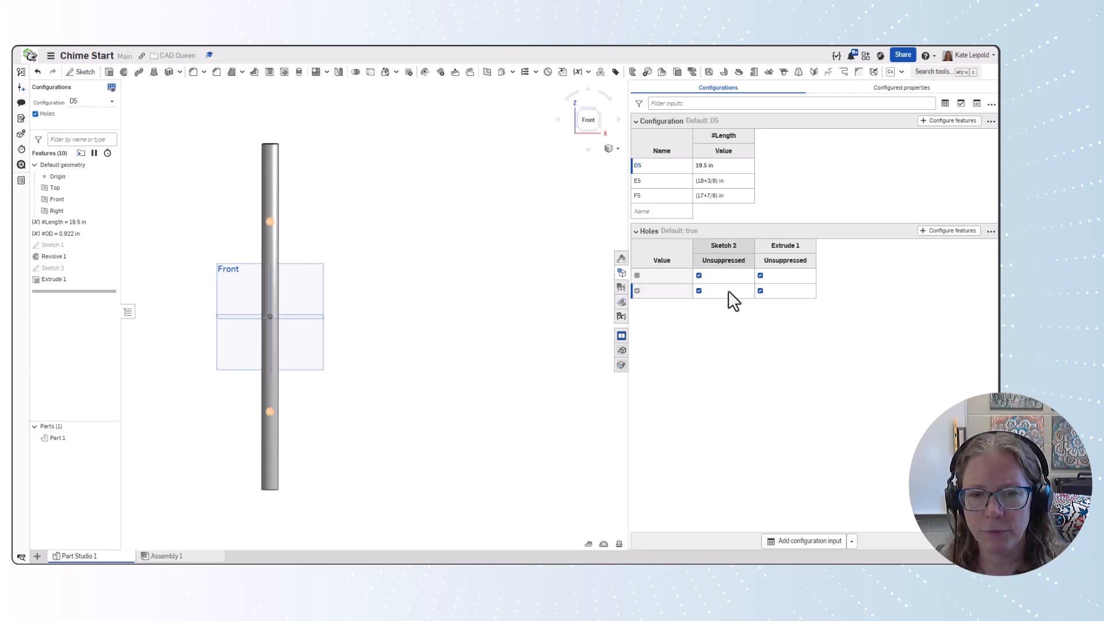
pyautogui.click(699, 276)
pyautogui.click(760, 276)
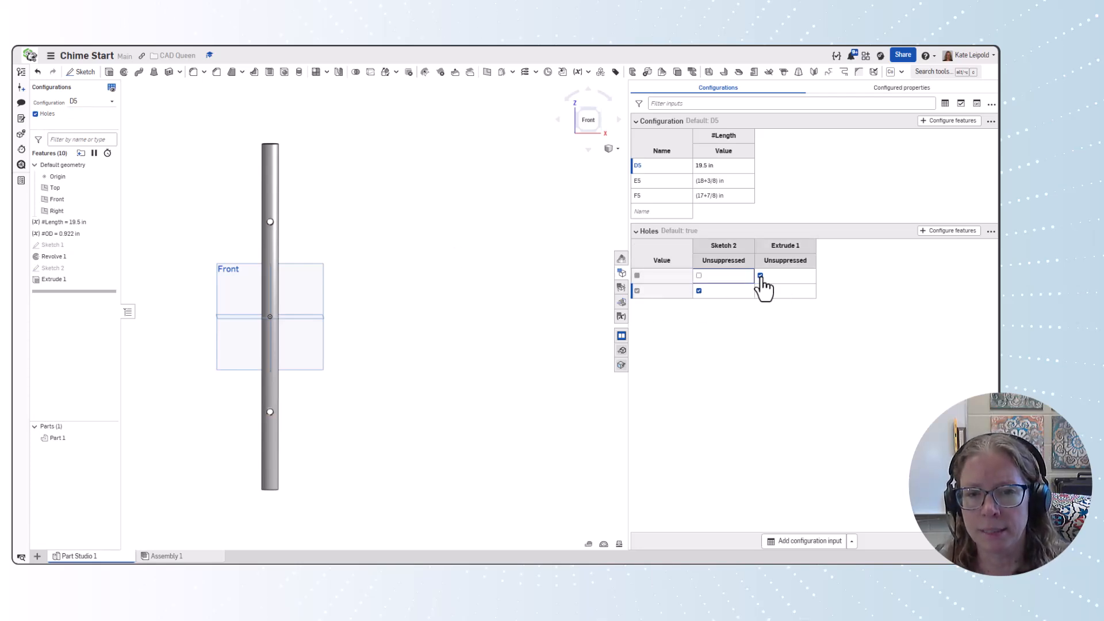
# - Test the Holes input by turning it off, switching to F5 and E5, and turning it on again
pyautogui.click(36, 114)
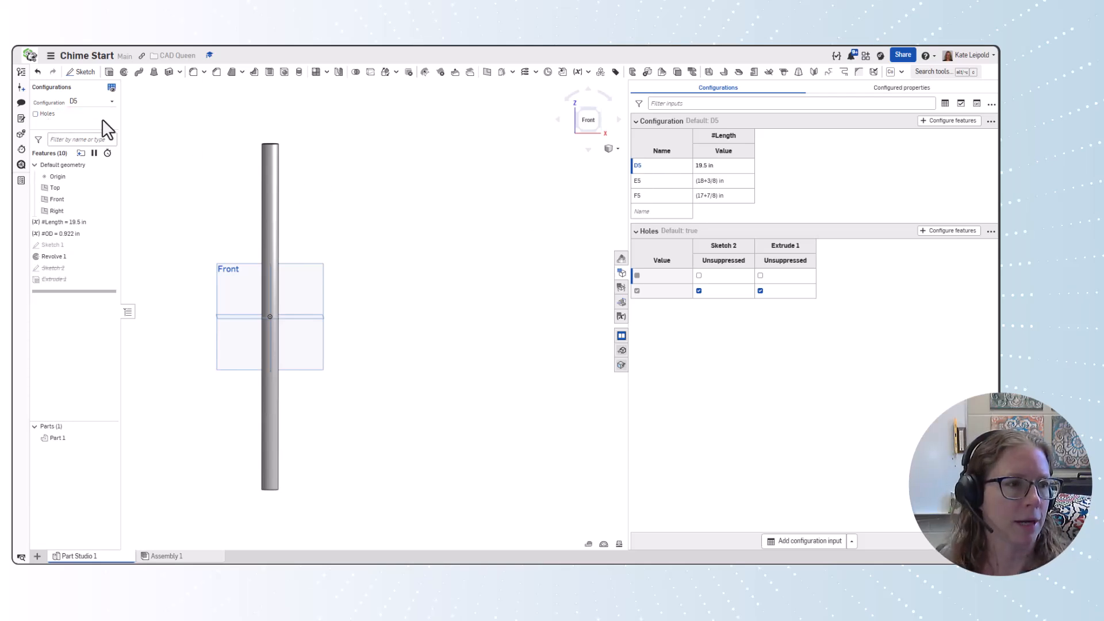
pyautogui.click(91, 102)
pyautogui.click(86, 139)
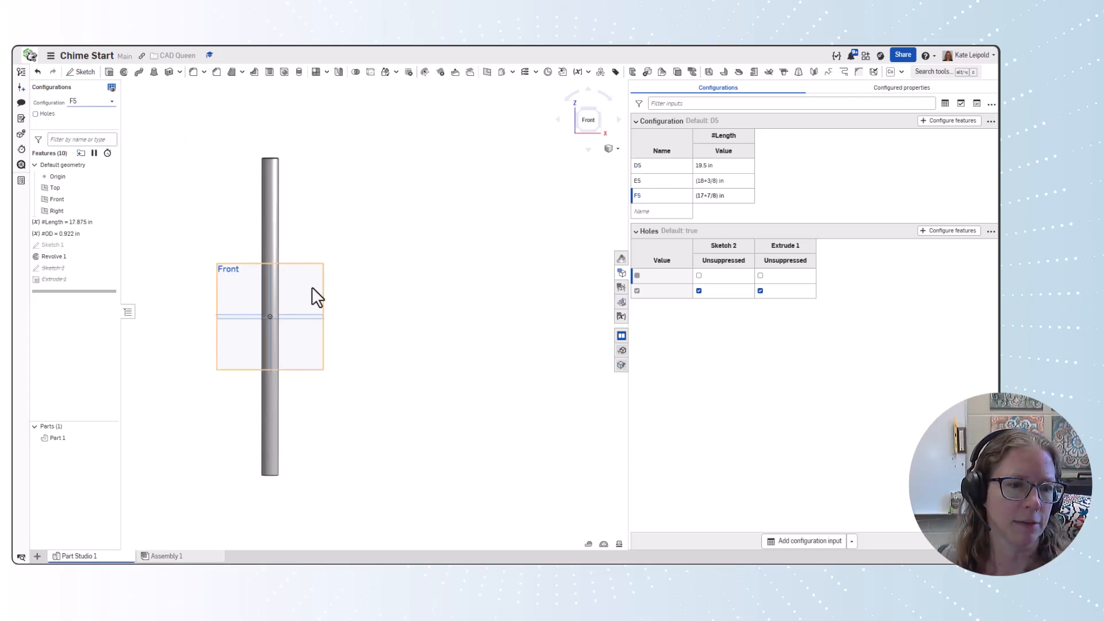
pyautogui.click(90, 101)
pyautogui.click(64, 126)
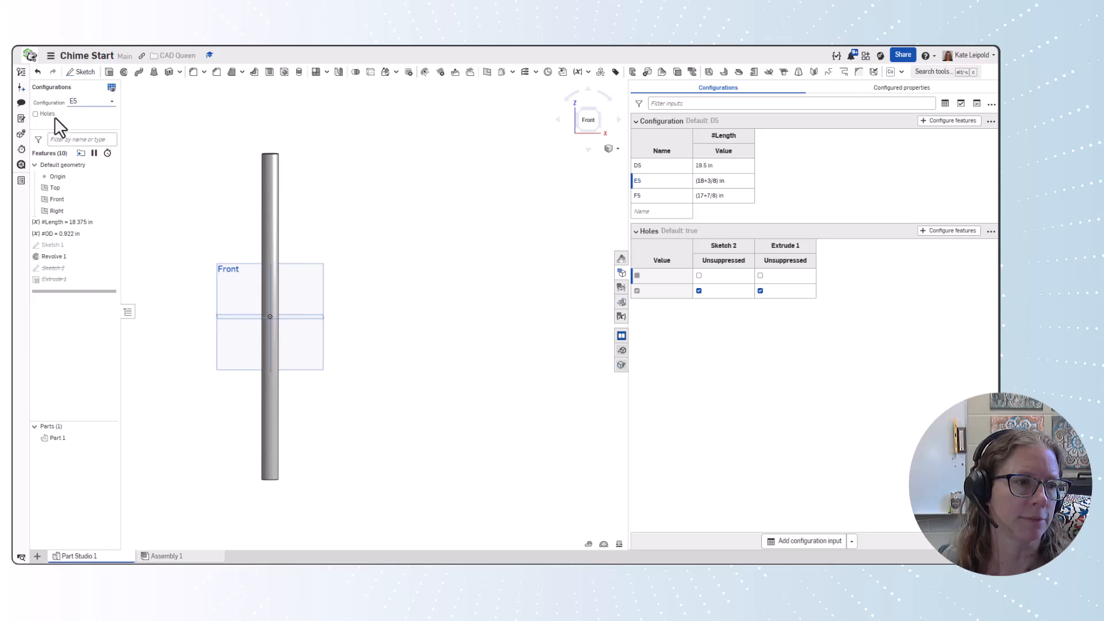
pyautogui.click(35, 114)
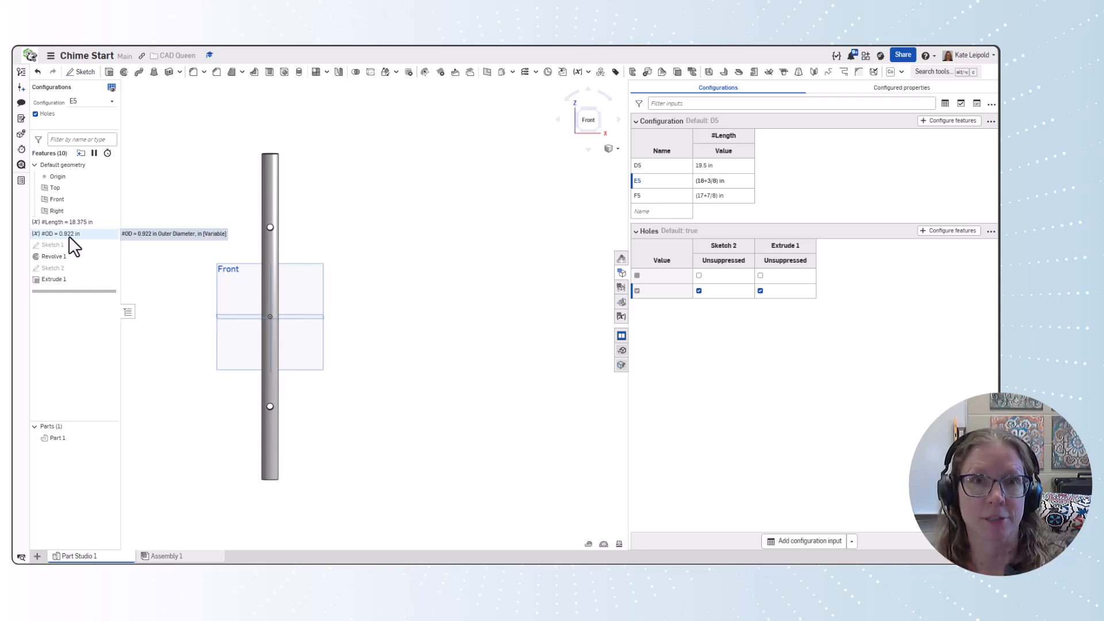
pyautogui.scroll(-2, 485, 287)
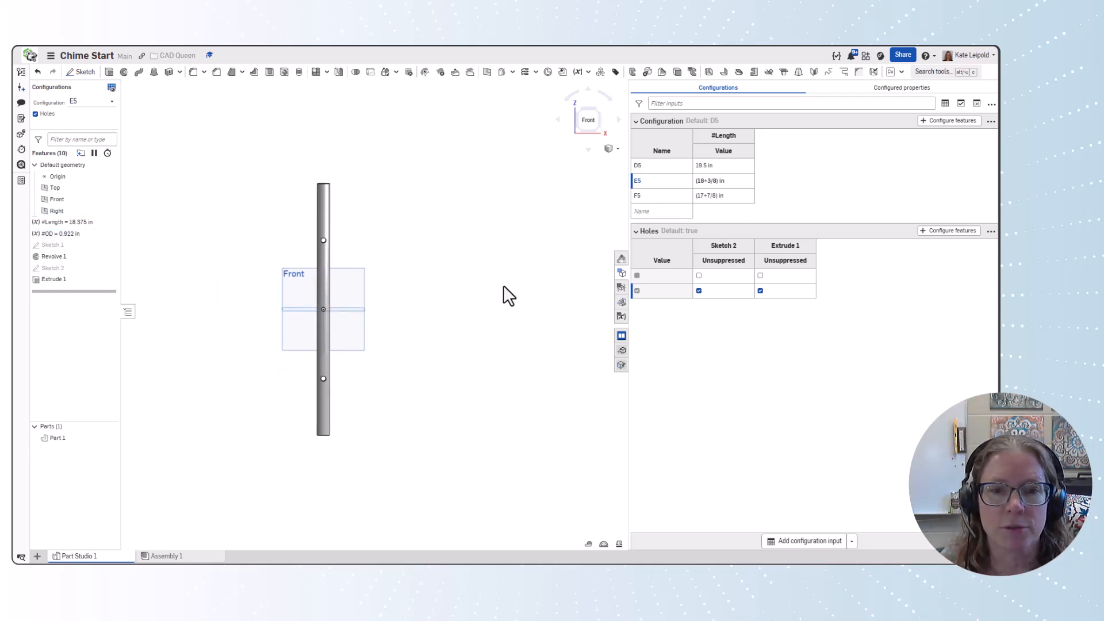
# - Add a D4 row to the Configuration table with a #Length value of (27+9/16) in
pyautogui.moveTo(500, 243); pyautogui.dragTo(491, 251, button='right')
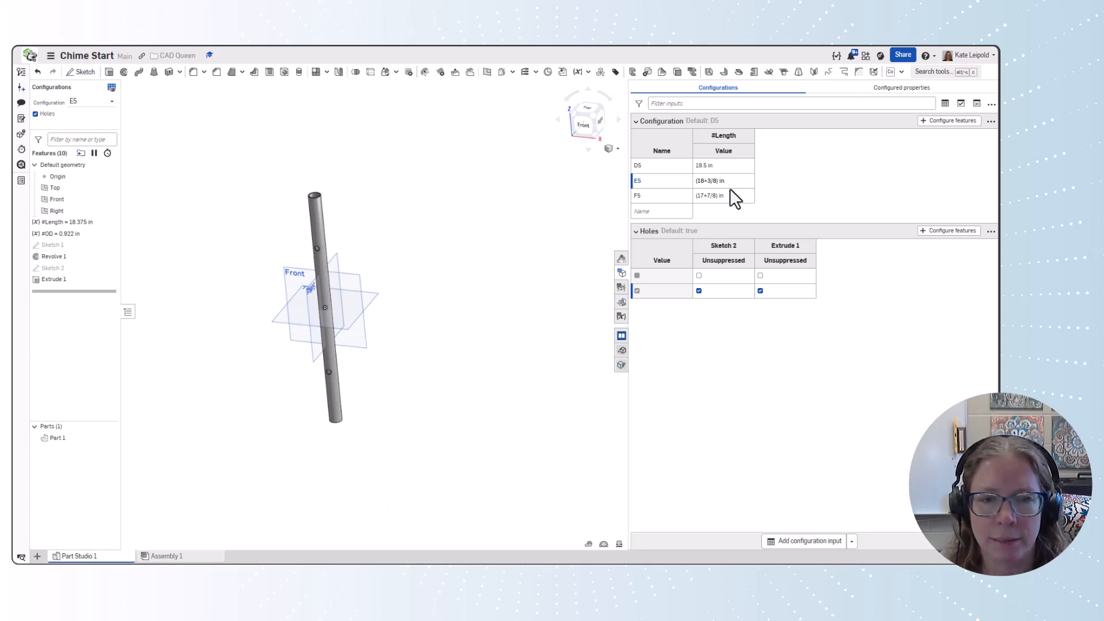
pyautogui.click(656, 212)
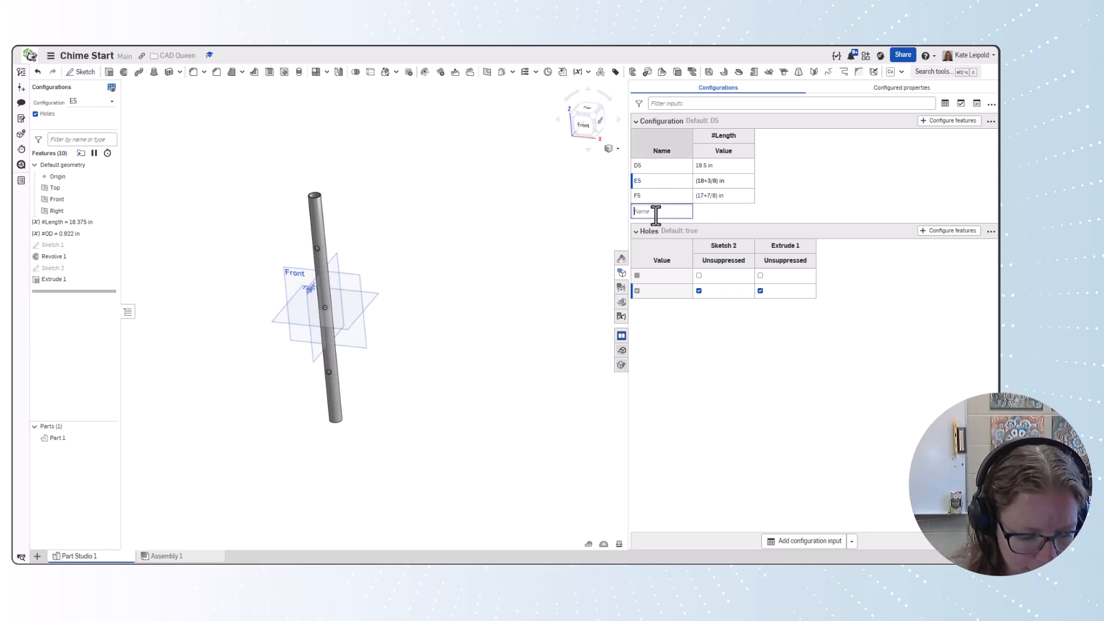
pyautogui.write('G')
pyautogui.write('4')
pyautogui.press('Return')
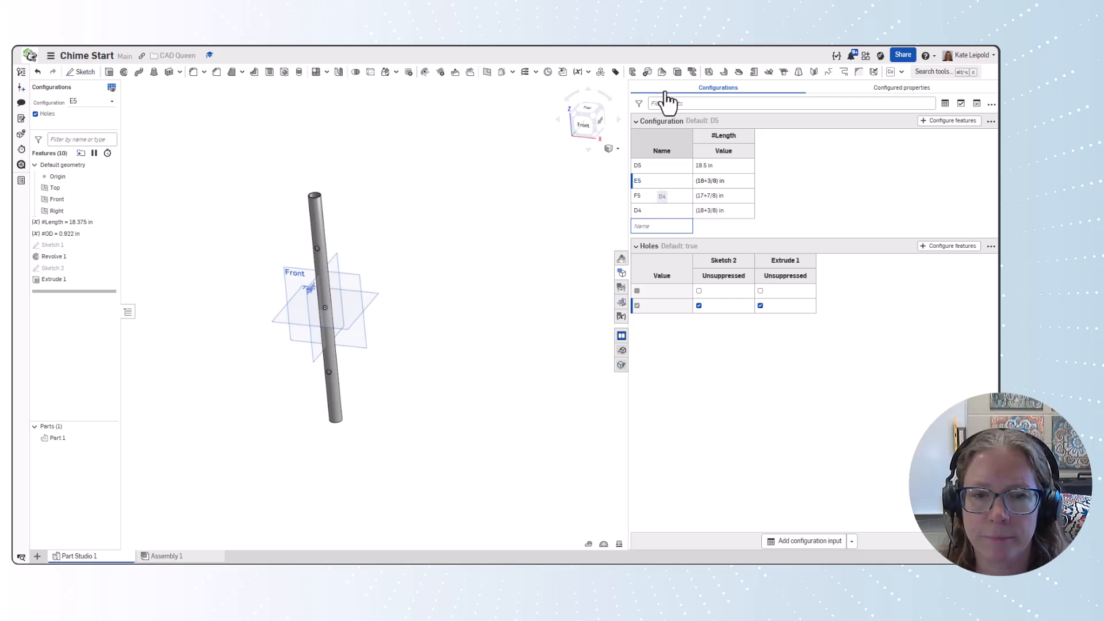
pyautogui.click(704, 211)
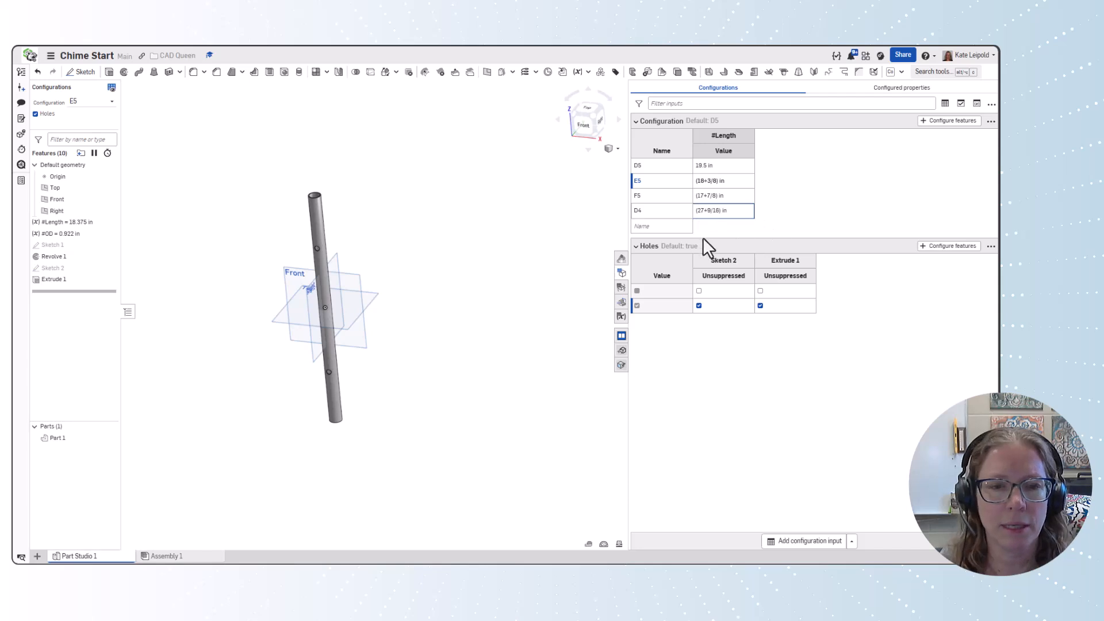
# - Test the D4 configuration on the tube and switch the part studio back to D5
pyautogui.click(92, 102)
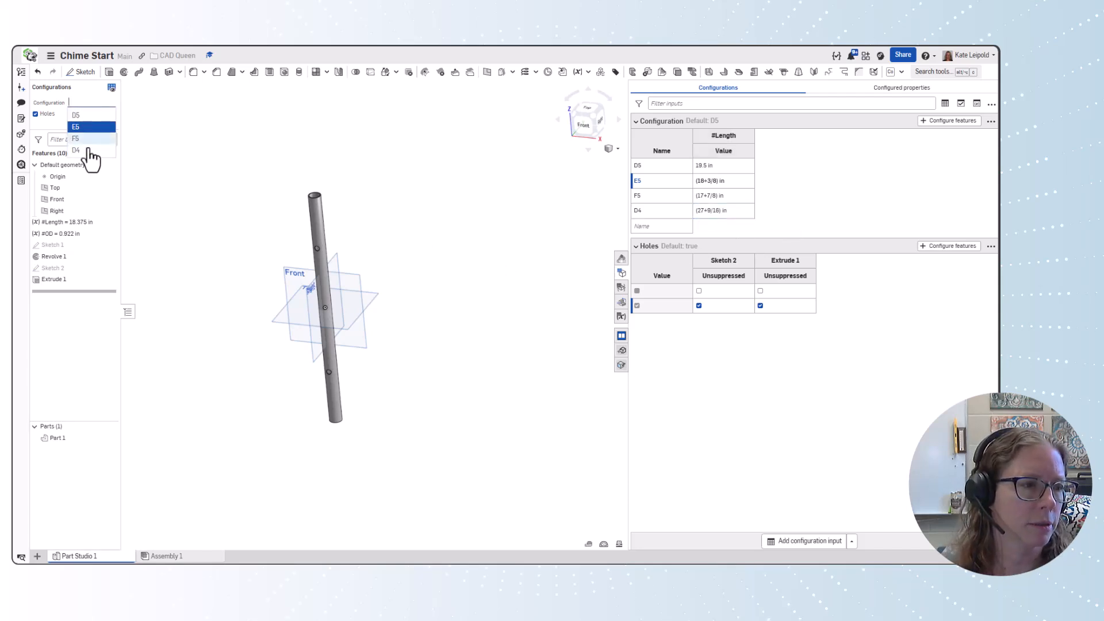
pyautogui.click(86, 148)
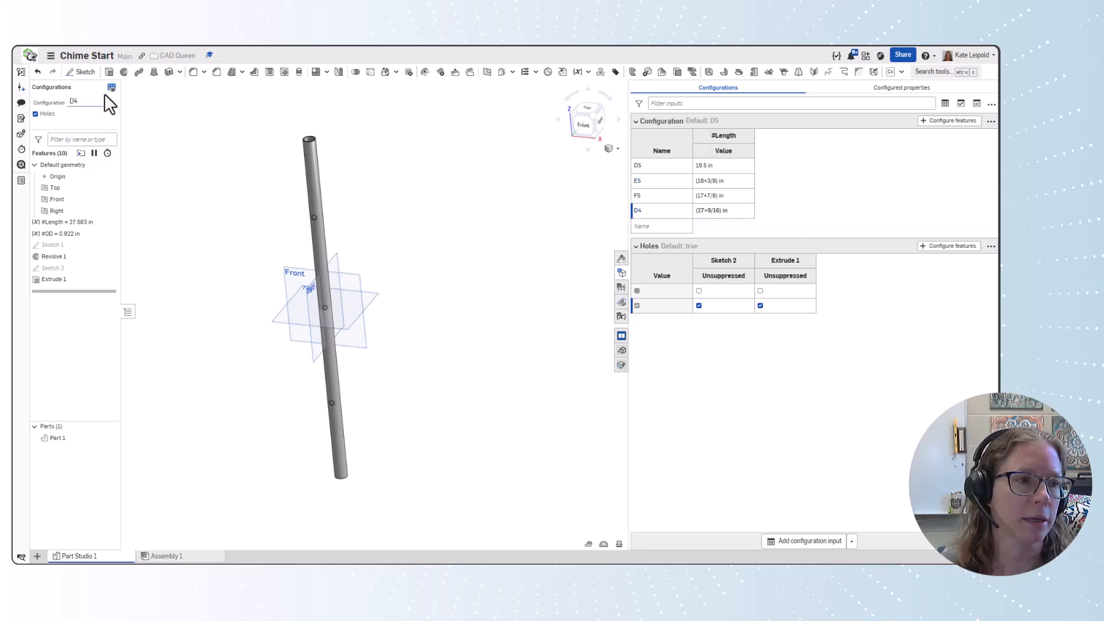
pyautogui.click(92, 102)
pyautogui.click(90, 113)
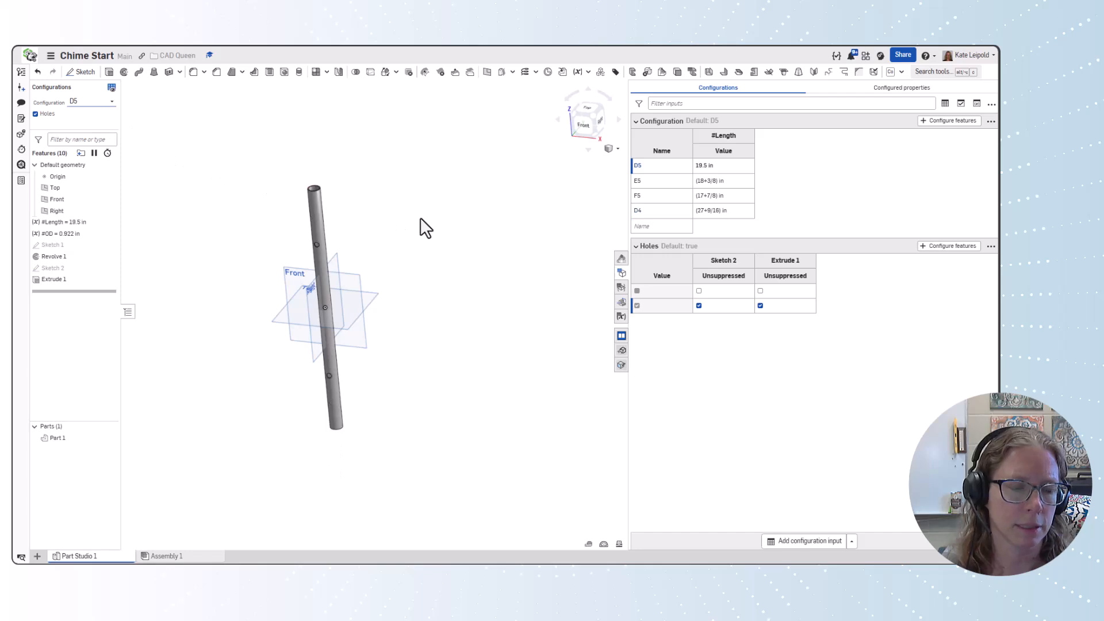
# - Insert the D5 tube with Holes enabled into Assembly 1
pyautogui.click(176, 556)
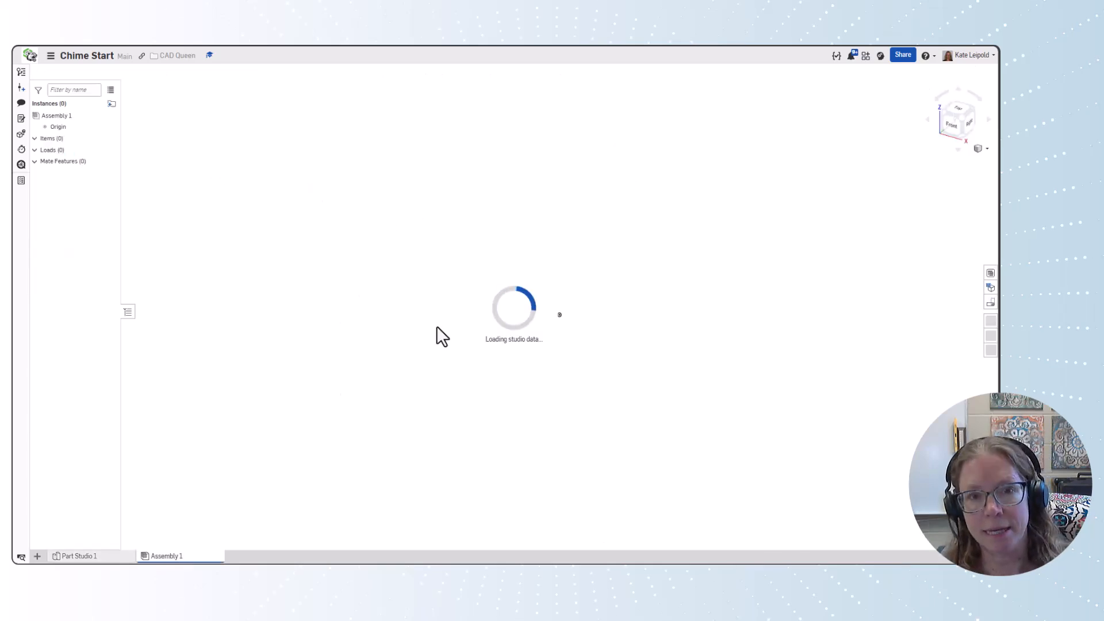
pyautogui.click(97, 72)
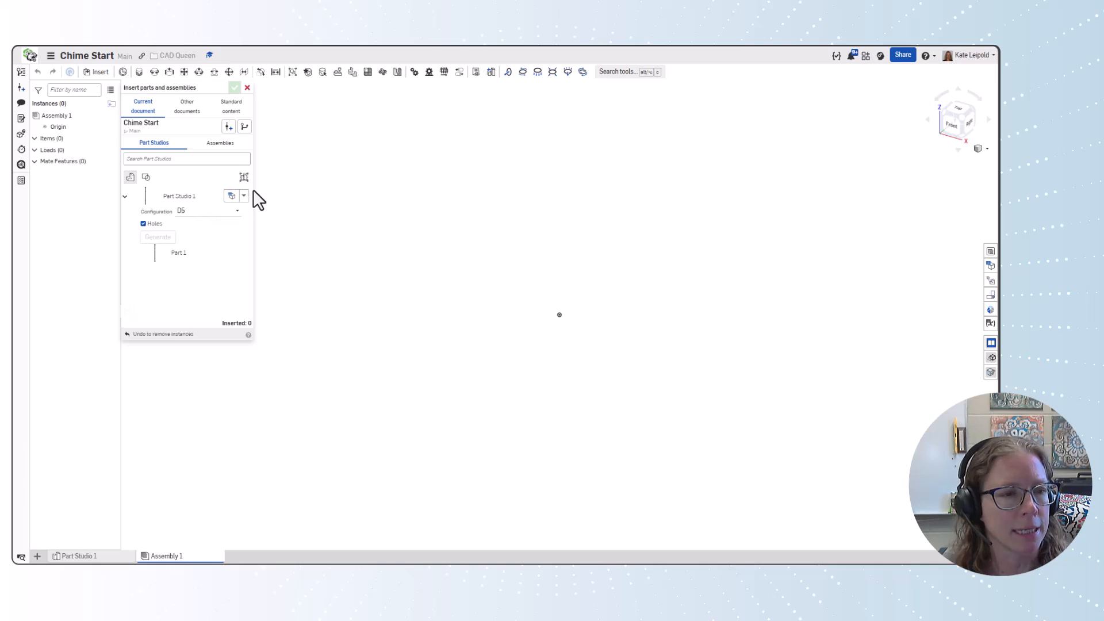
pyautogui.click(209, 210)
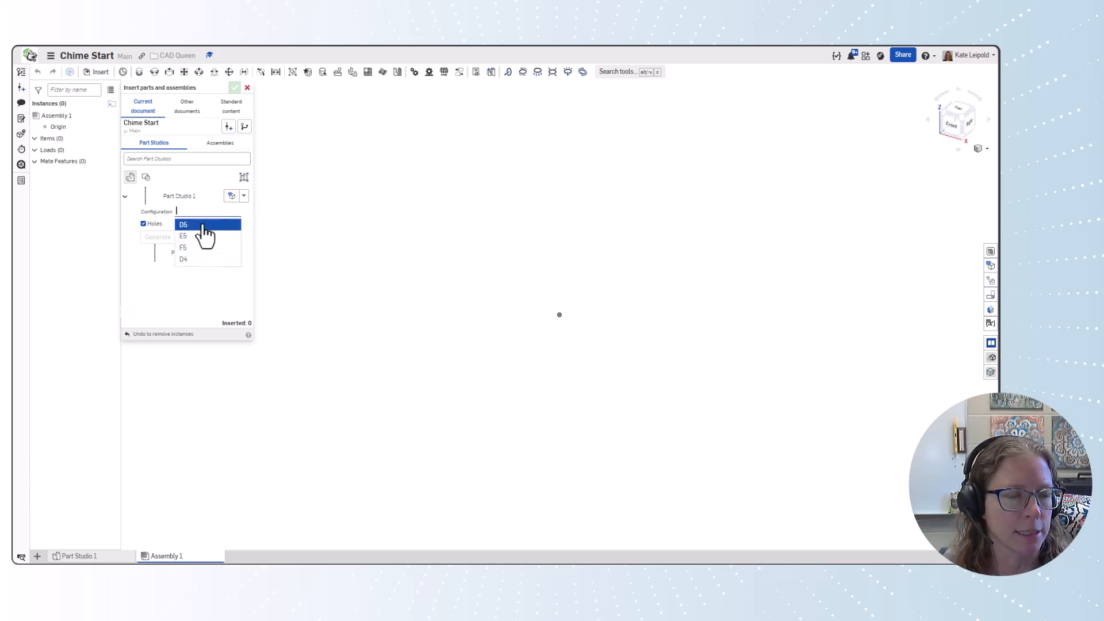
pyautogui.click(202, 225)
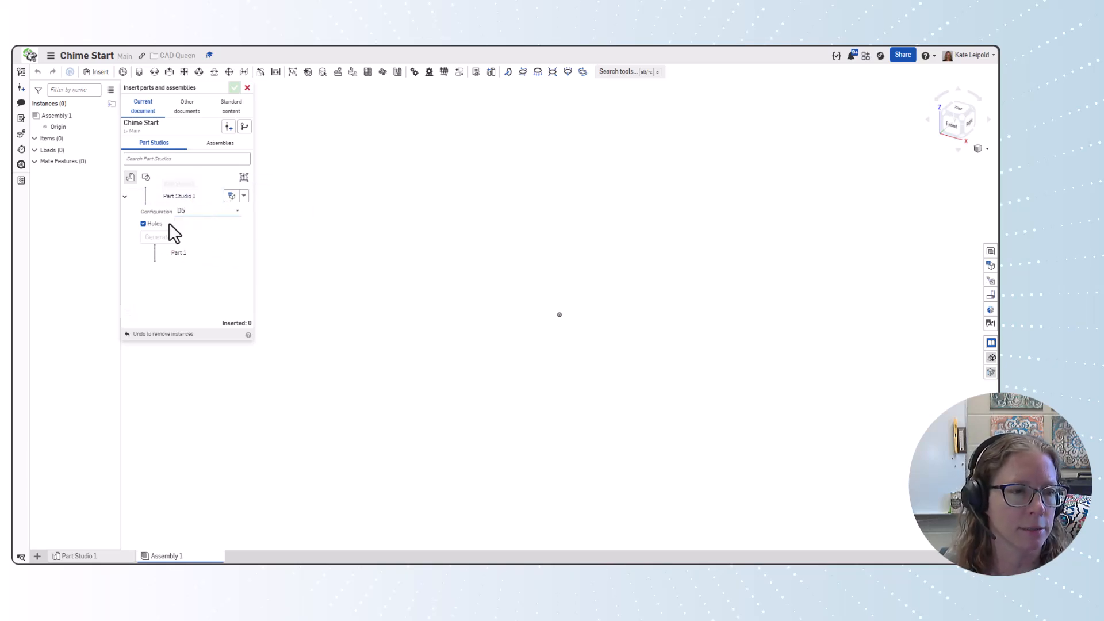
pyautogui.click(195, 259)
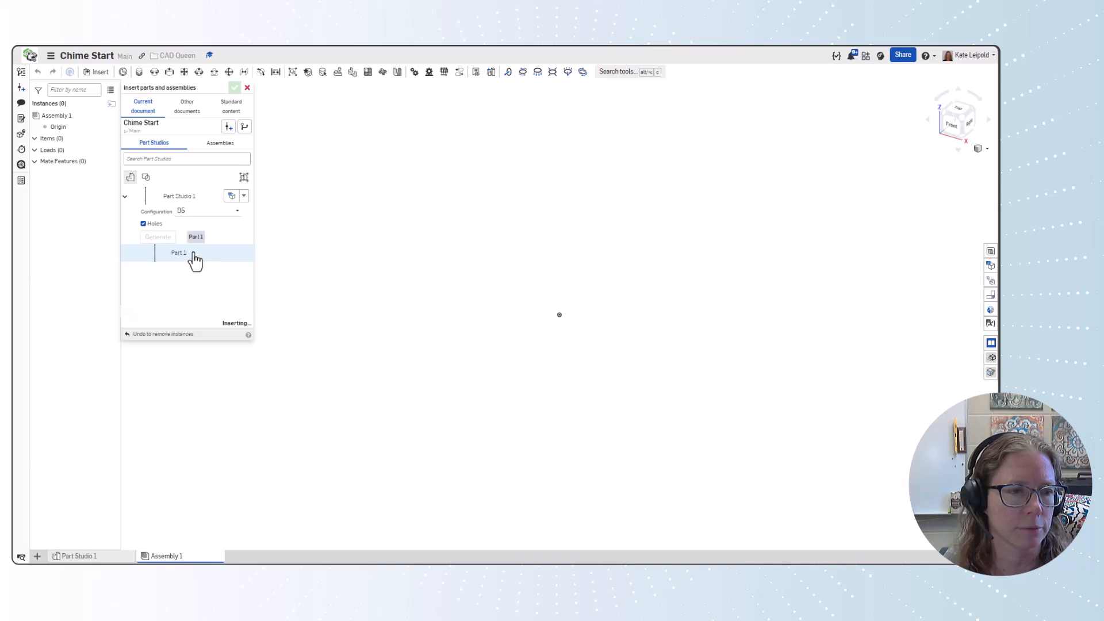
pyautogui.click(459, 313)
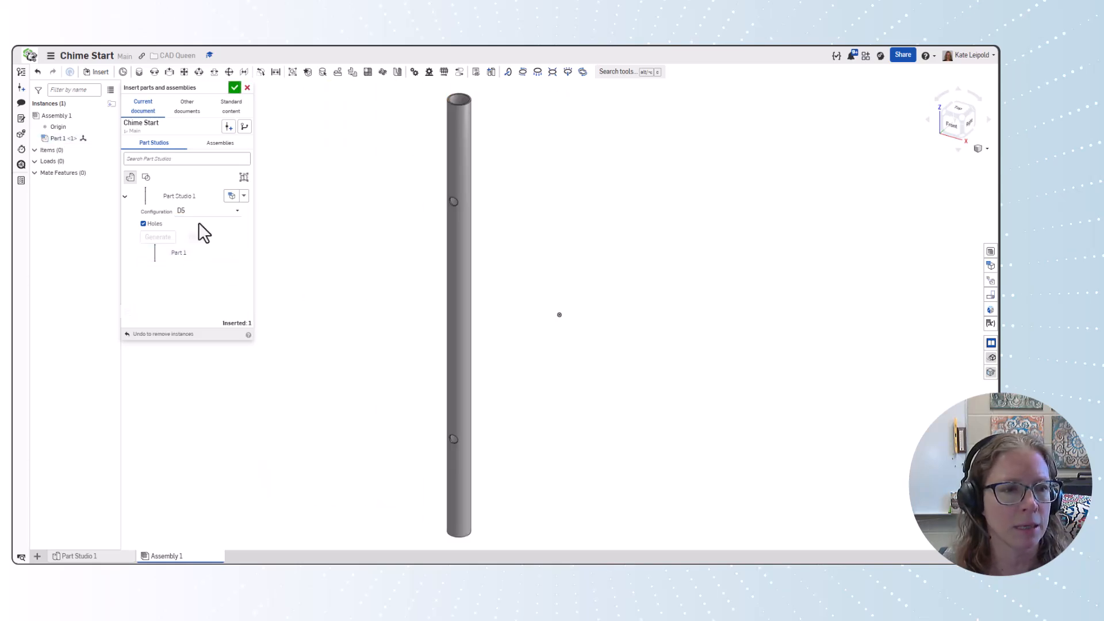
# - Insert a D4 tube with Holes enabled beside the D5 tube and finish inserting parts
pyautogui.click(207, 211)
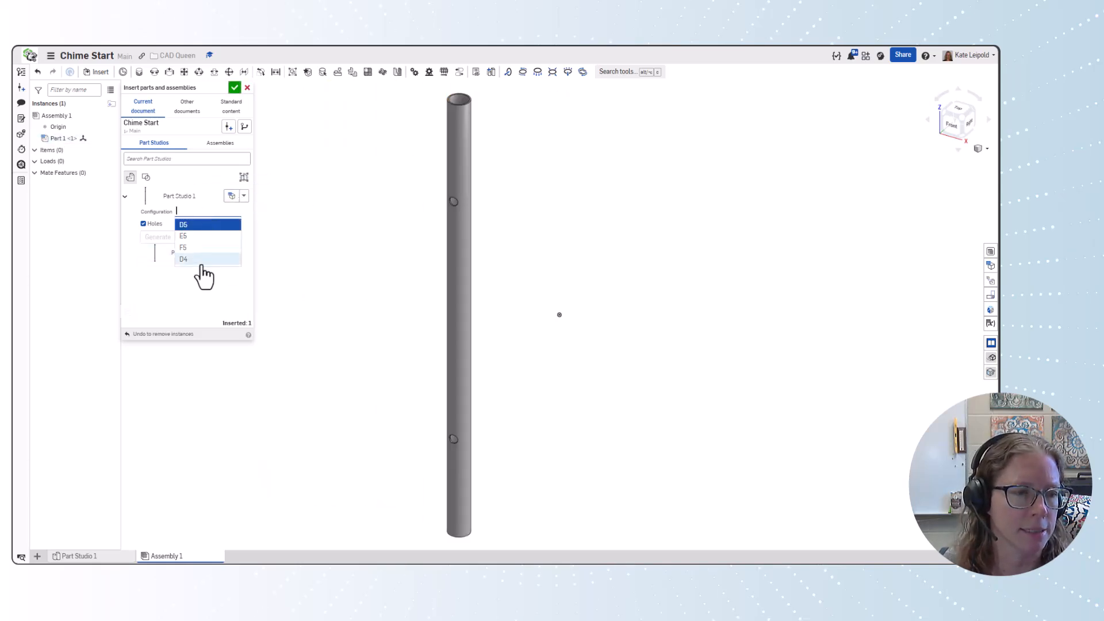
pyautogui.click(199, 260)
pyautogui.click(173, 237)
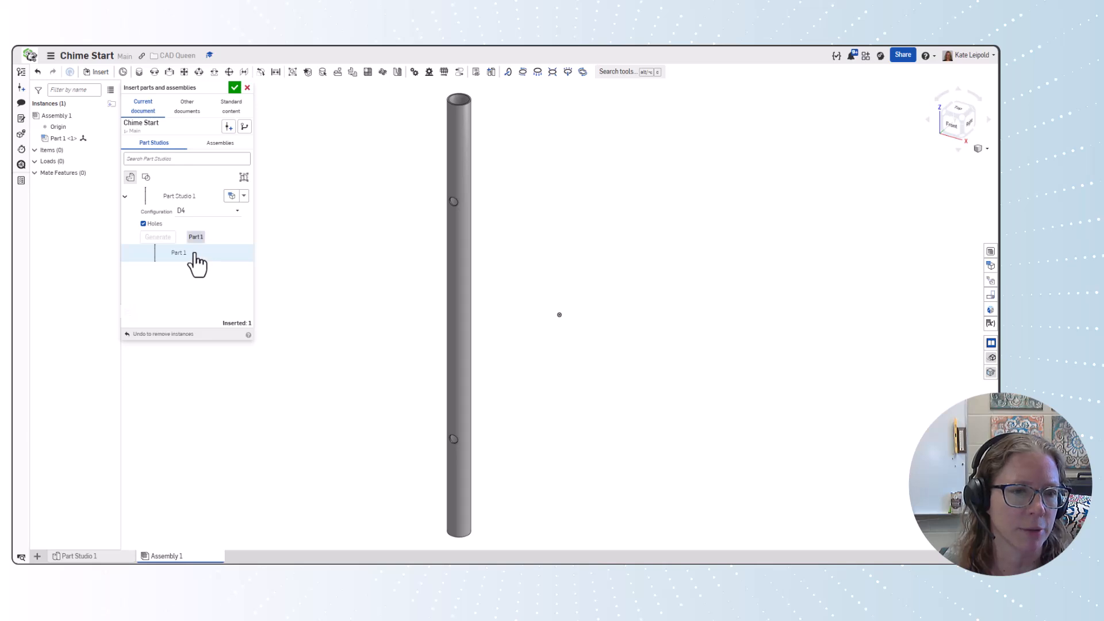
pyautogui.click(196, 262)
pyautogui.click(711, 301)
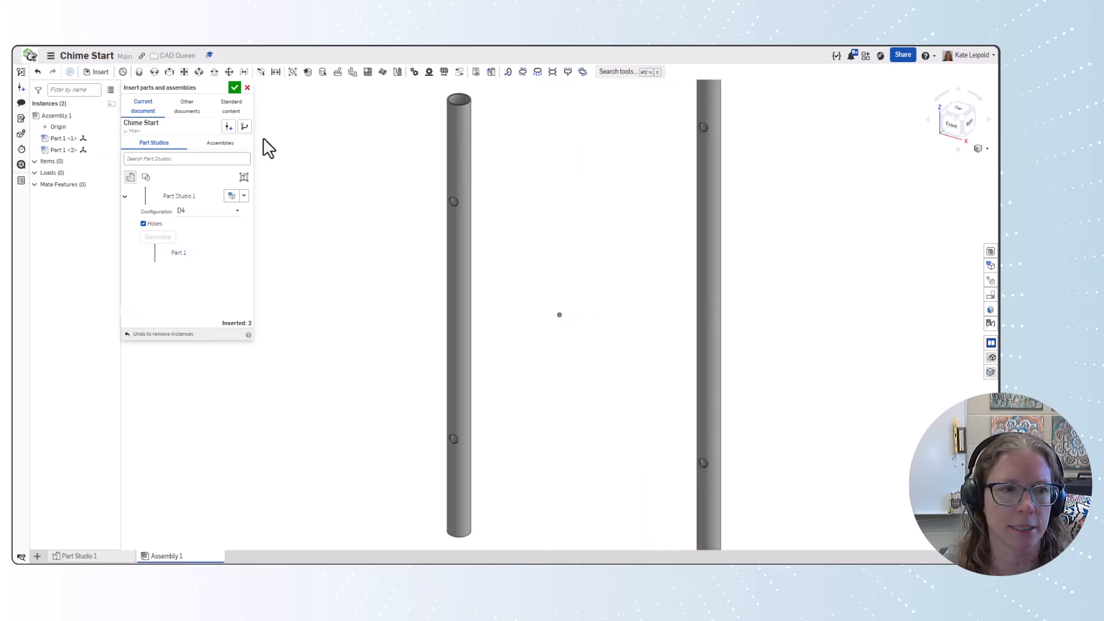
pyautogui.click(235, 88)
pyautogui.scroll(-3, 283, 293)
pyautogui.moveTo(606, 282); pyautogui.dragTo(615, 259, button='right')
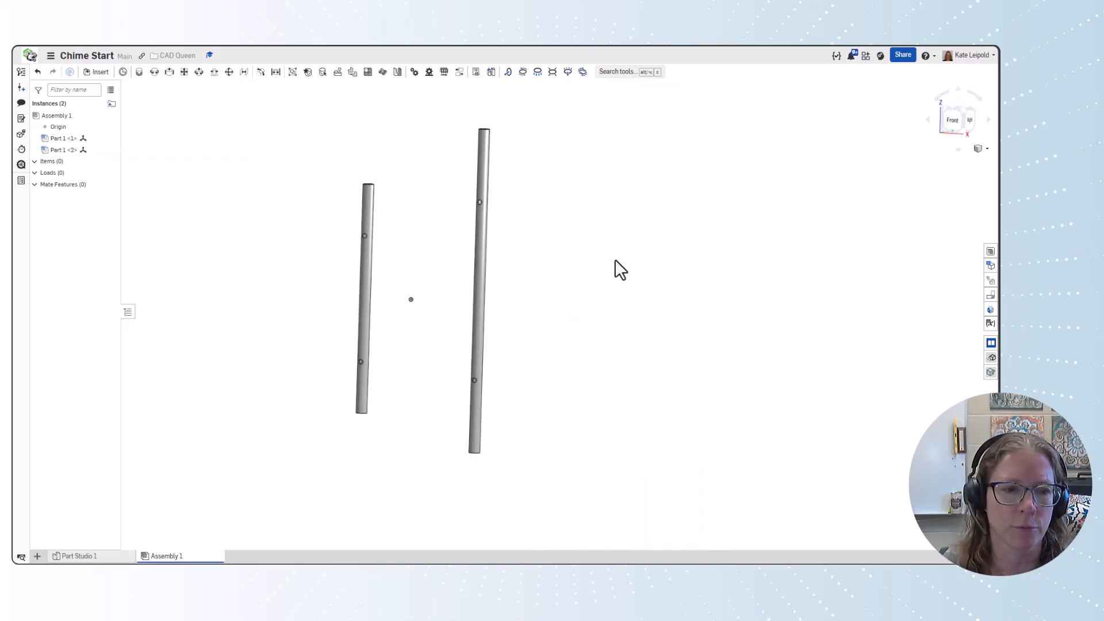
# - Rename Part Studio 1 as Chimes
pyautogui.click(105, 557)
pyautogui.rightClick(101, 555)
pyautogui.click(88, 457)
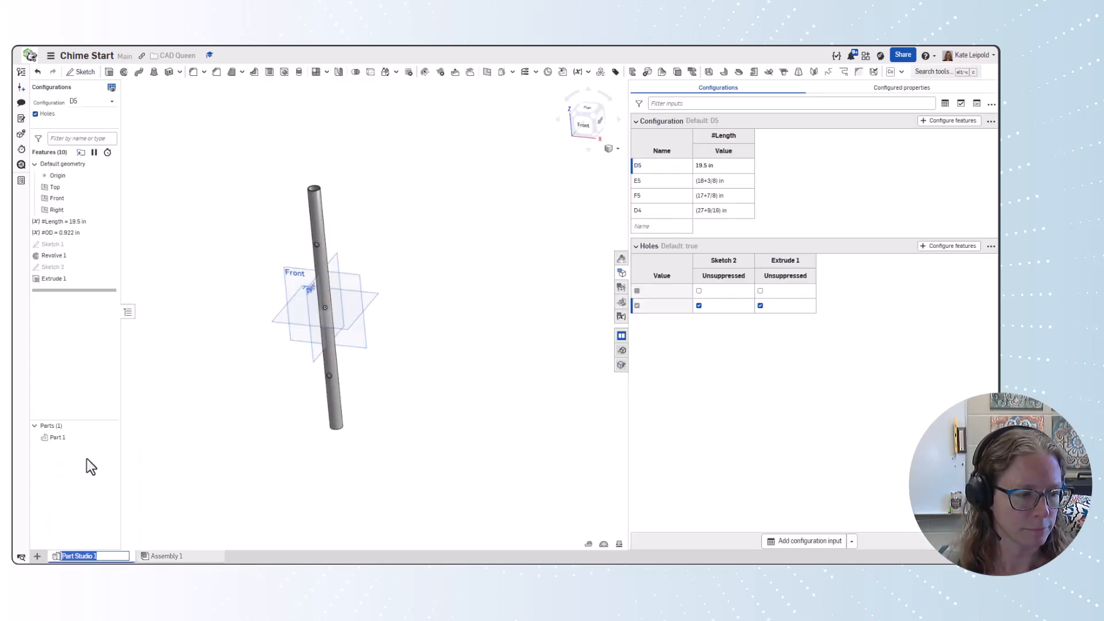
pyautogui.write('Chimes')
pyautogui.press('Return')
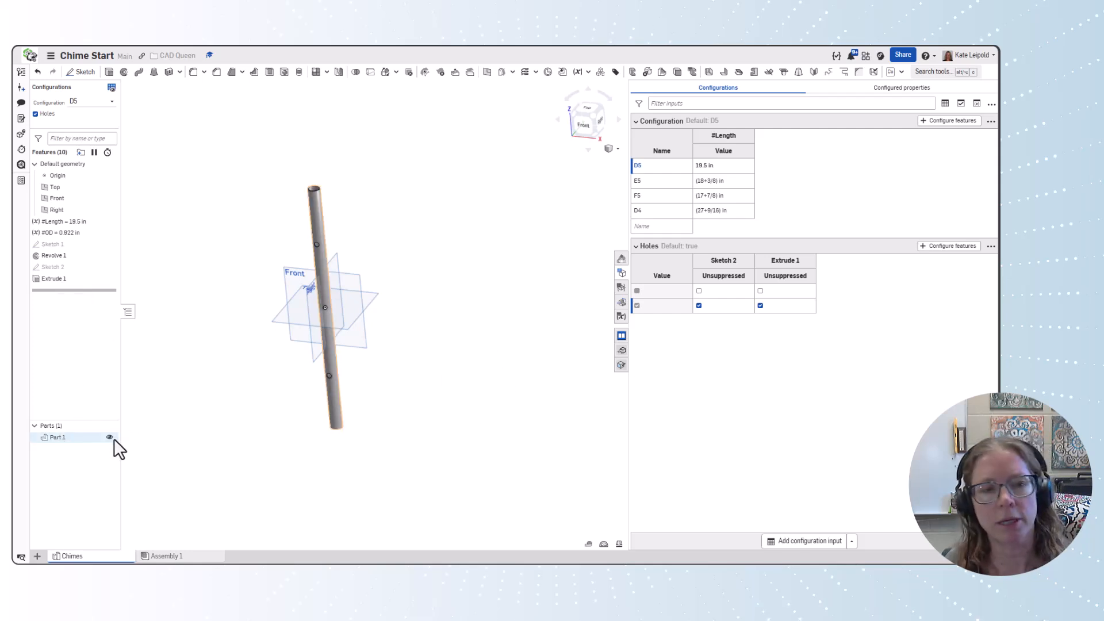
# - Hide the configuration tables, look over the tubes in Assembly 1 and return to the Chimes part studio
pyautogui.click(621, 272)
pyautogui.click(167, 556)
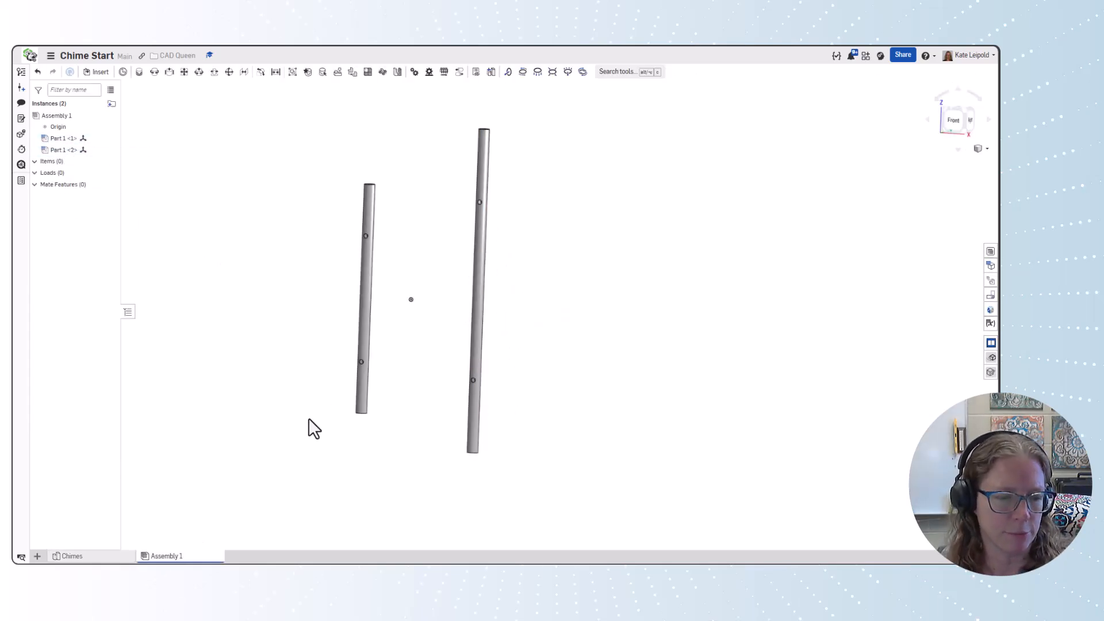
pyautogui.click(111, 558)
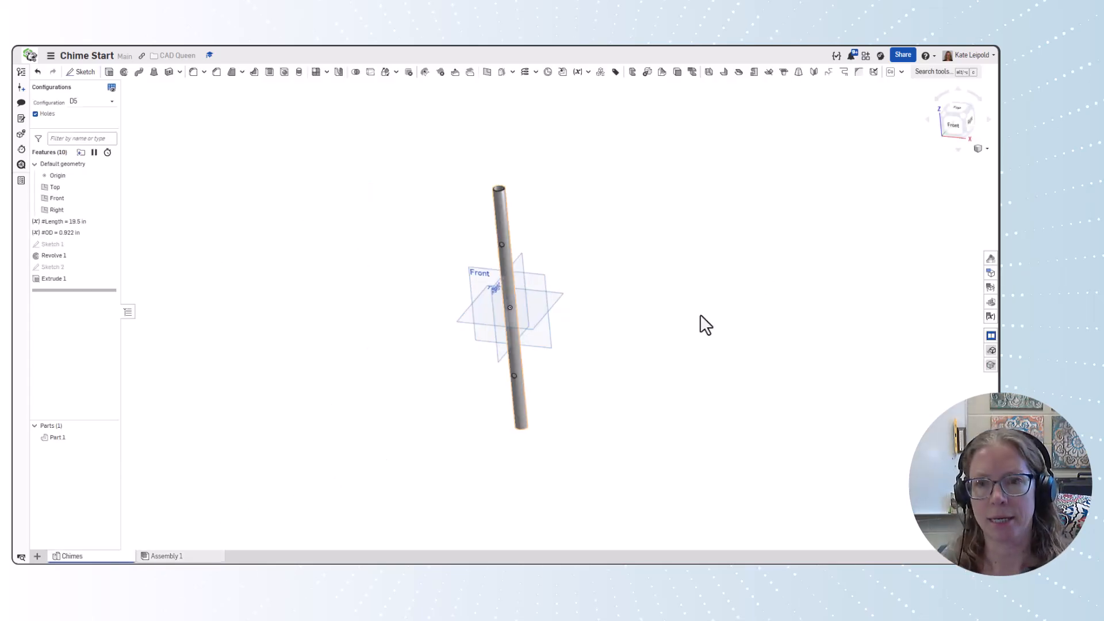
# - Start a Part Name Config feature with three segments and configure its first string with the Configuration input
pyautogui.click(901, 73)
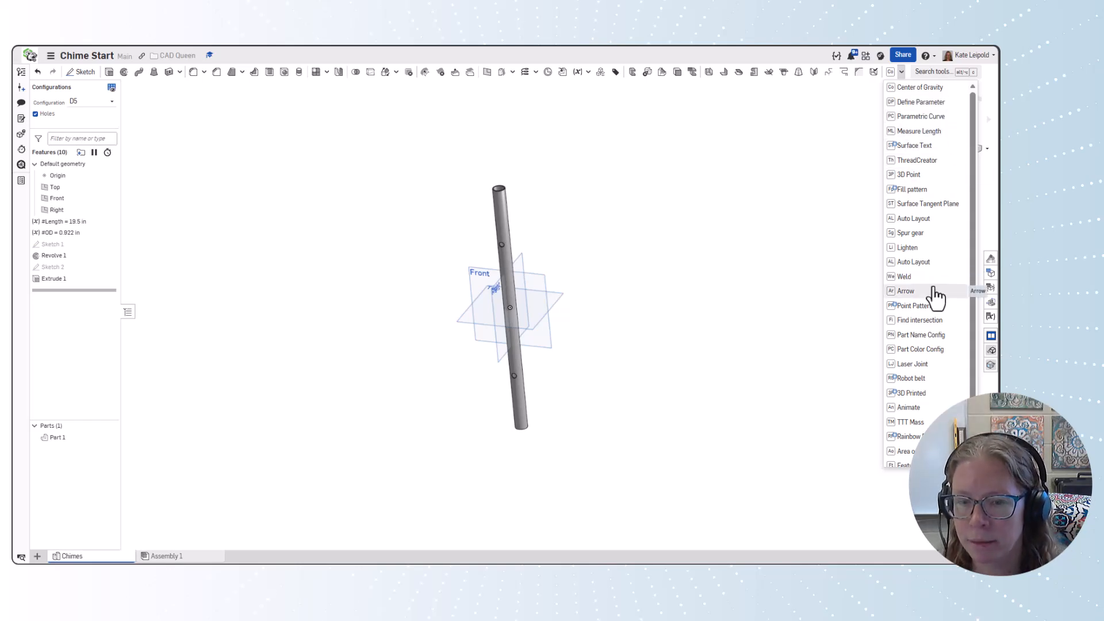
pyautogui.scroll(-1, 937, 296)
pyautogui.scroll(1, 937, 303)
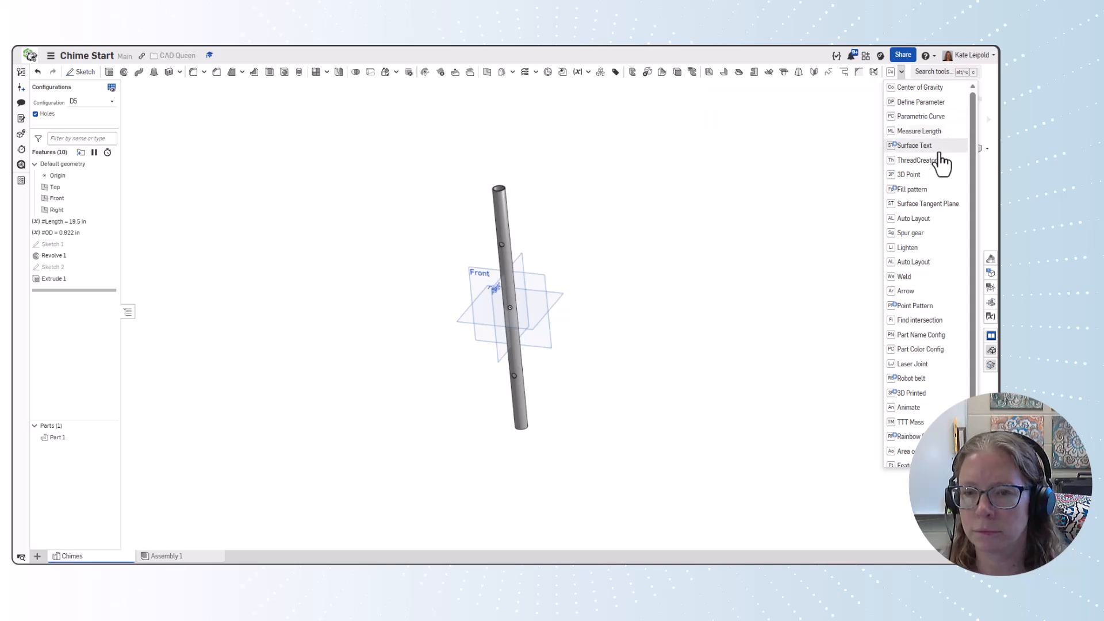
pyautogui.scroll(-1, 935, 204)
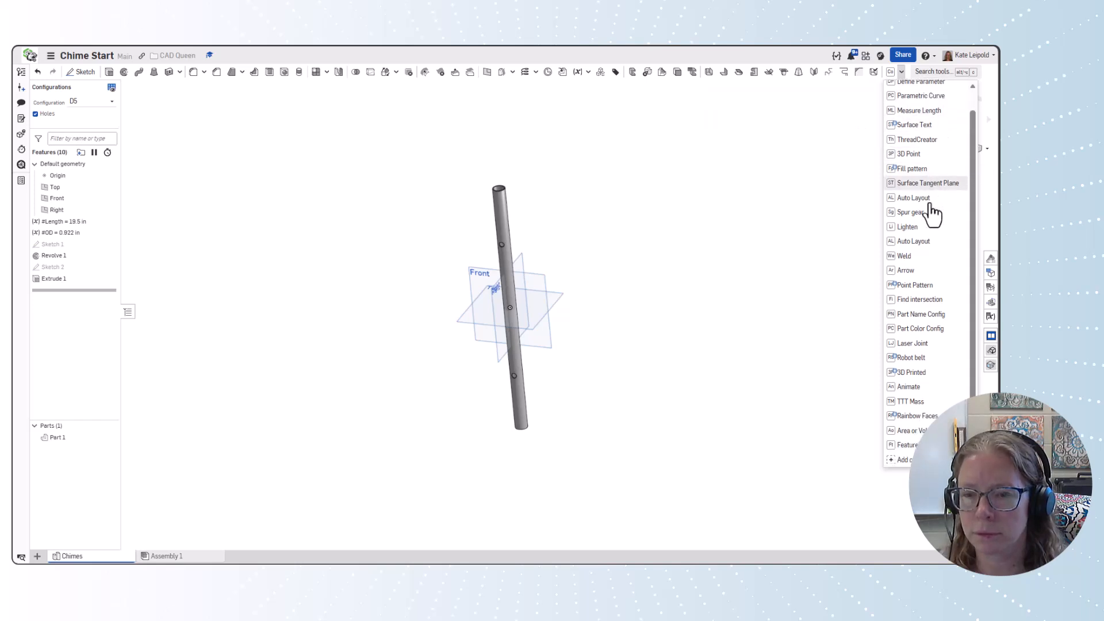
pyautogui.click(920, 314)
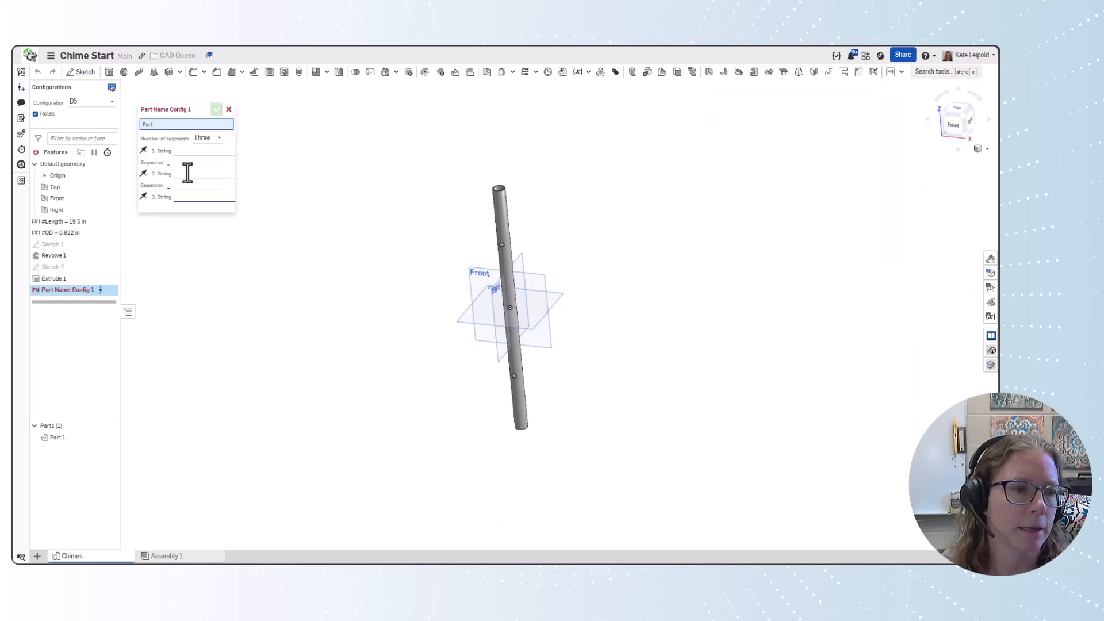
pyautogui.click(211, 139)
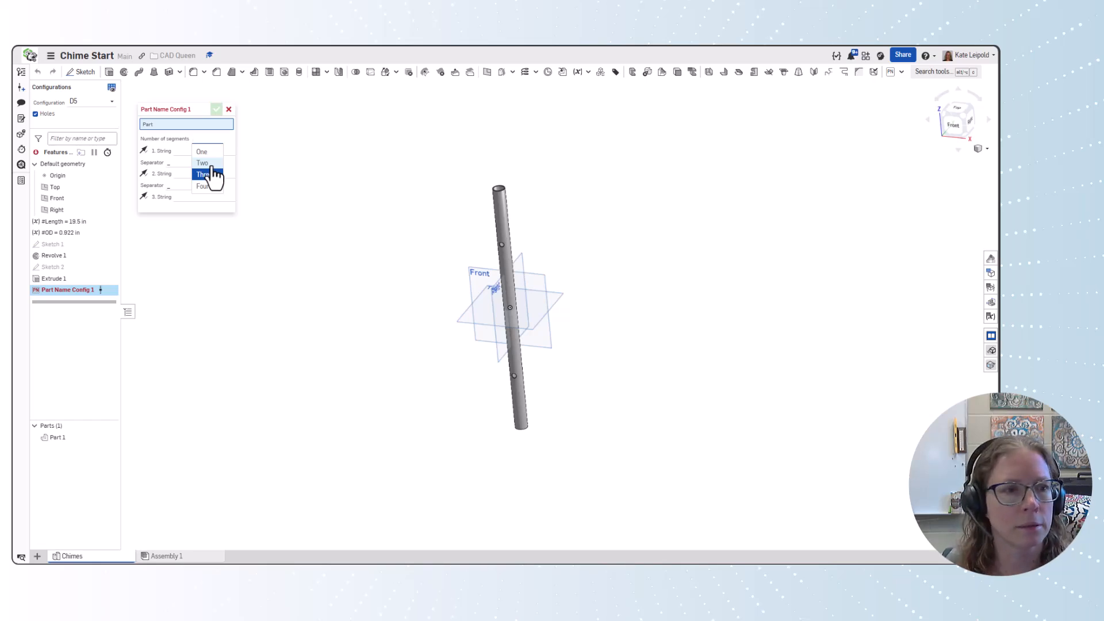
pyautogui.click(217, 175)
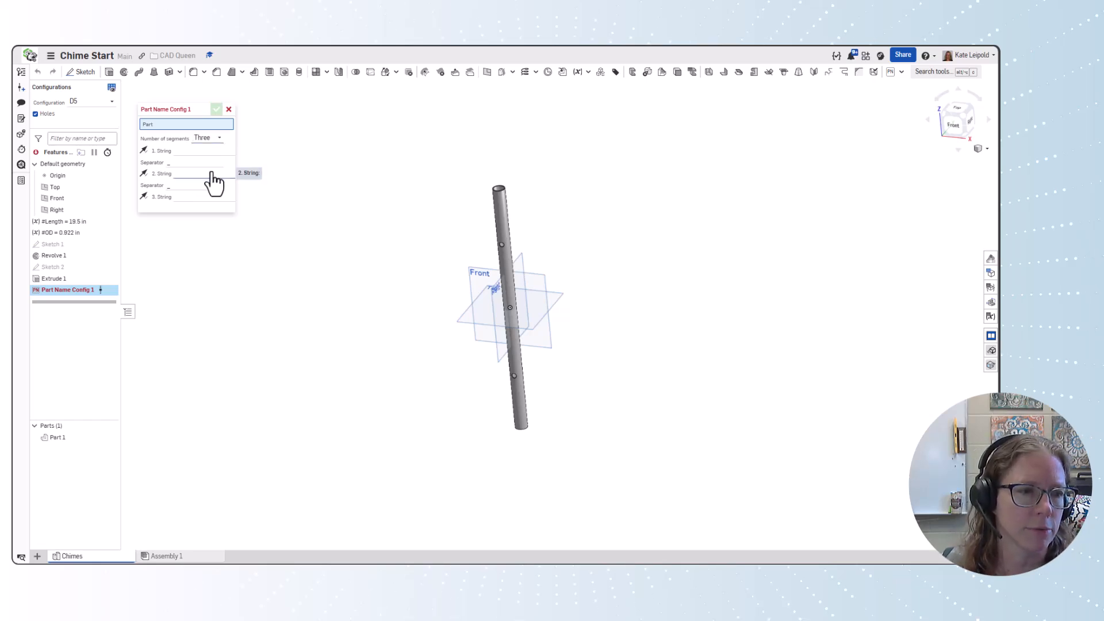
pyautogui.click(191, 151)
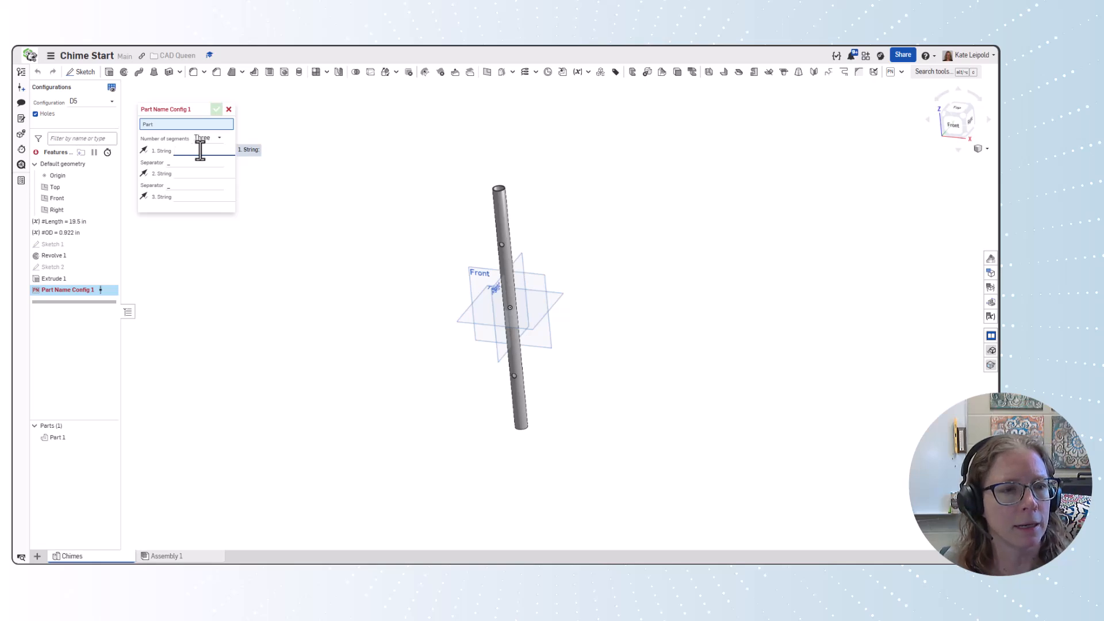
pyautogui.rightClick(203, 151)
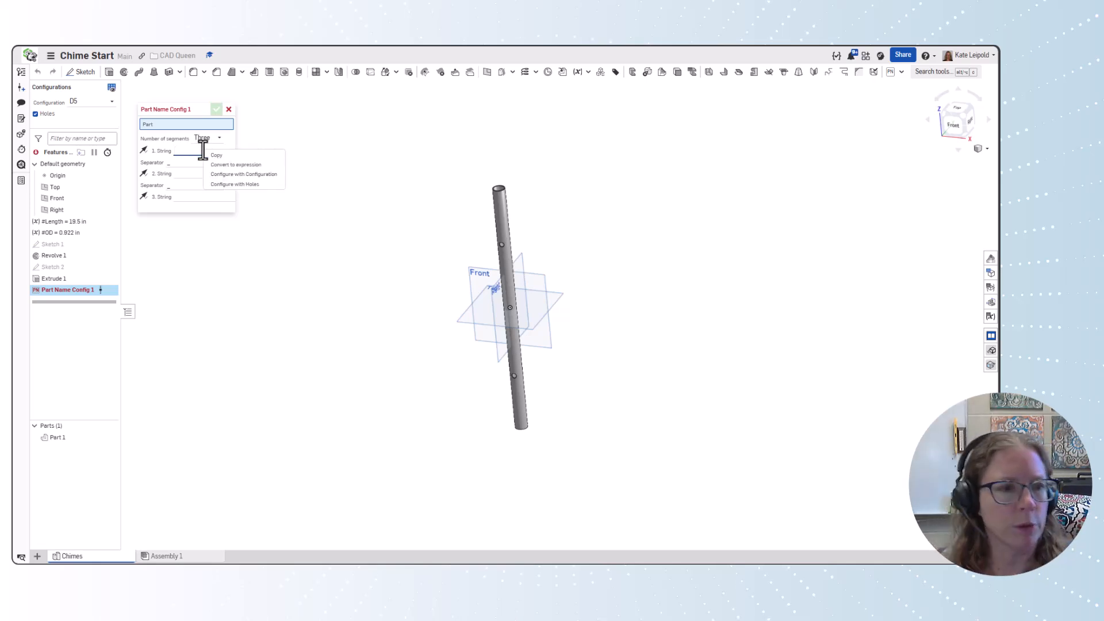
pyautogui.click(269, 175)
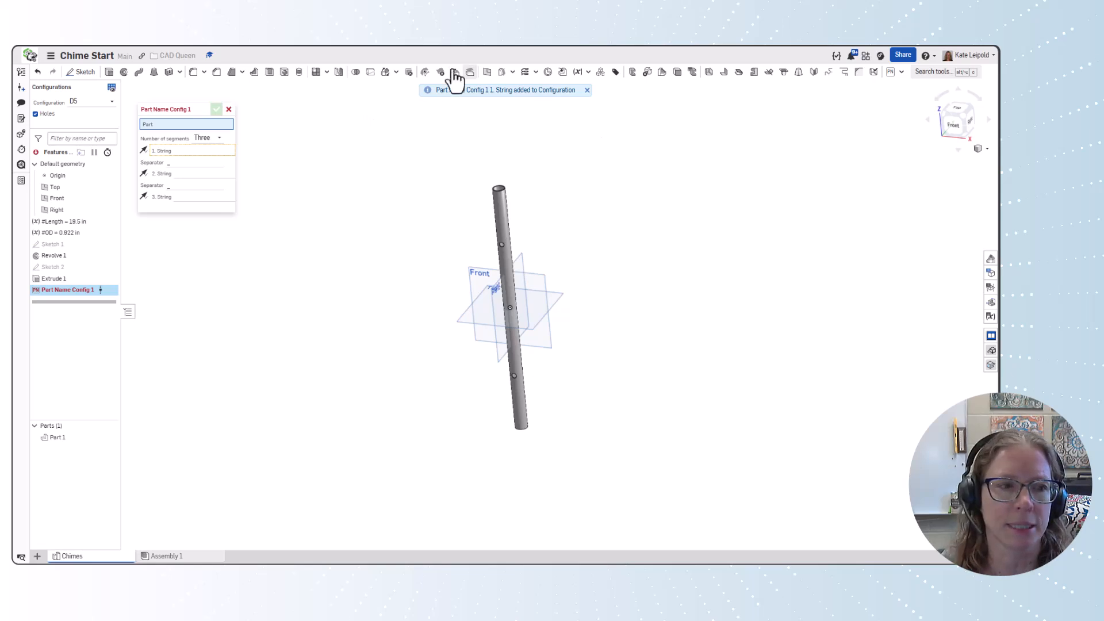
# - For Part 1's name, set the second string to Chime and configure the third string with the Holes input
pyautogui.click(195, 173)
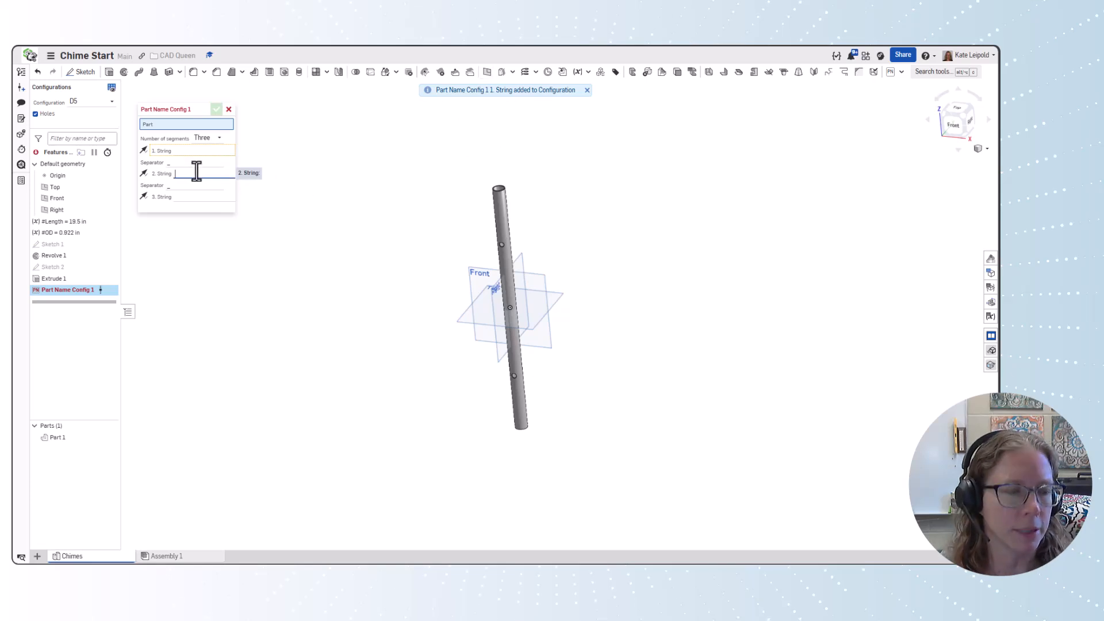
pyautogui.write('Chime')
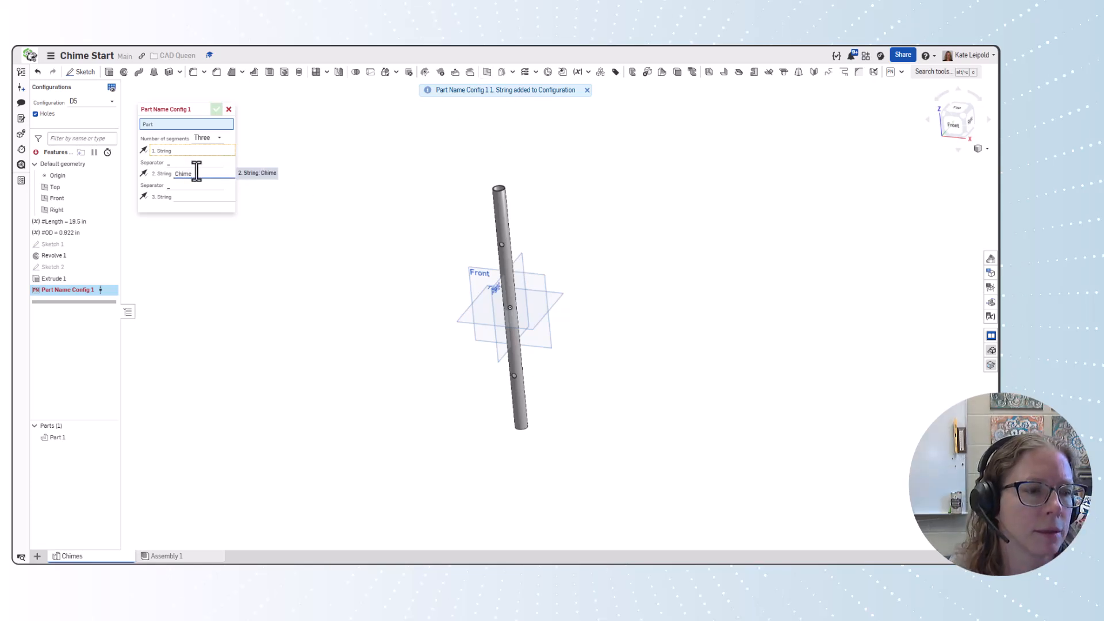
pyautogui.click(187, 196)
pyautogui.rightClick(189, 197)
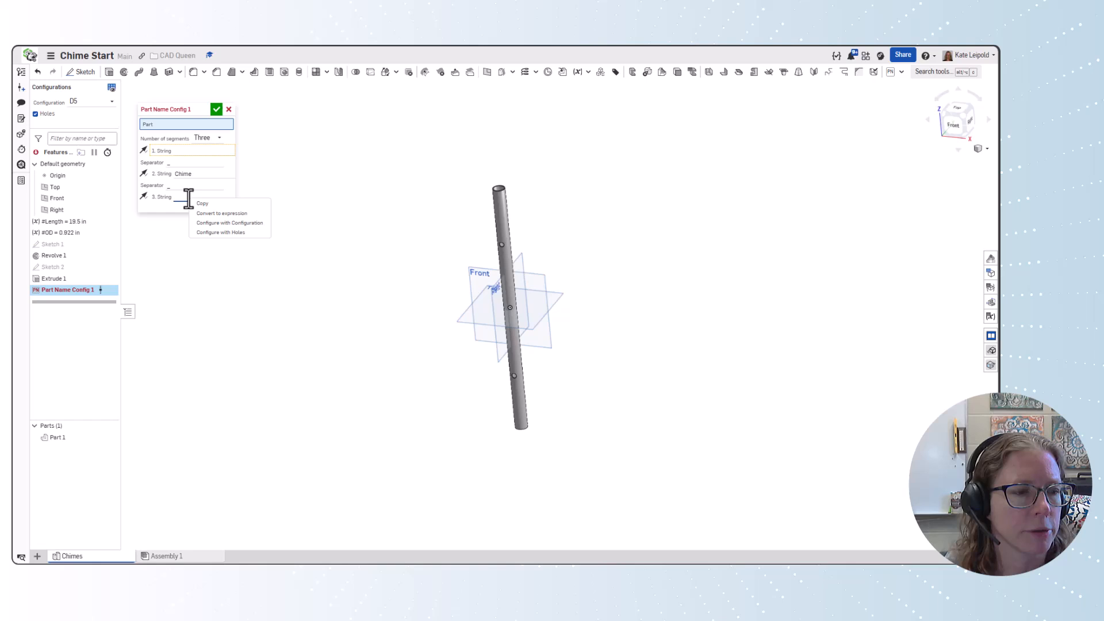
pyautogui.click(241, 232)
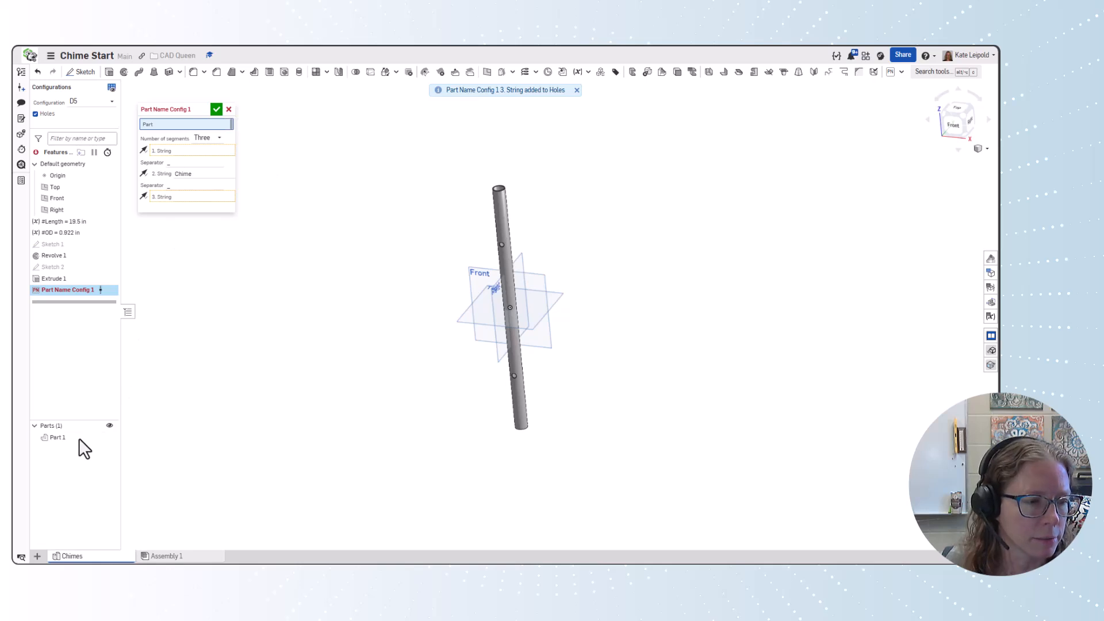
pyautogui.click(63, 438)
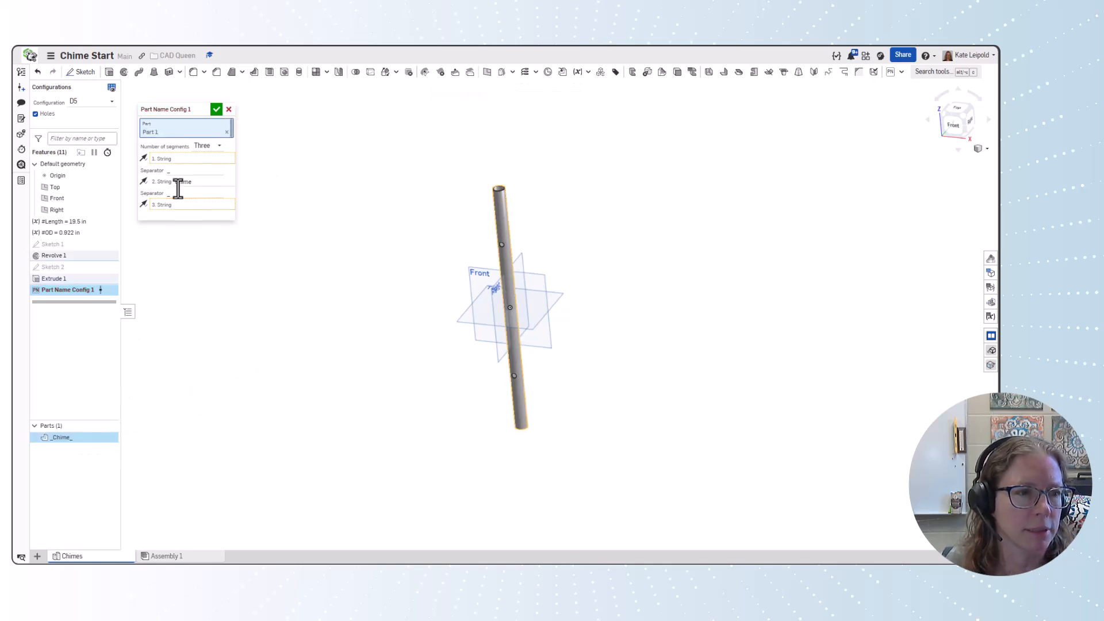
# - Accept the Part Name Config feature, show the configuration tables and rename the Configuration input as Chime Note
pyautogui.click(217, 109)
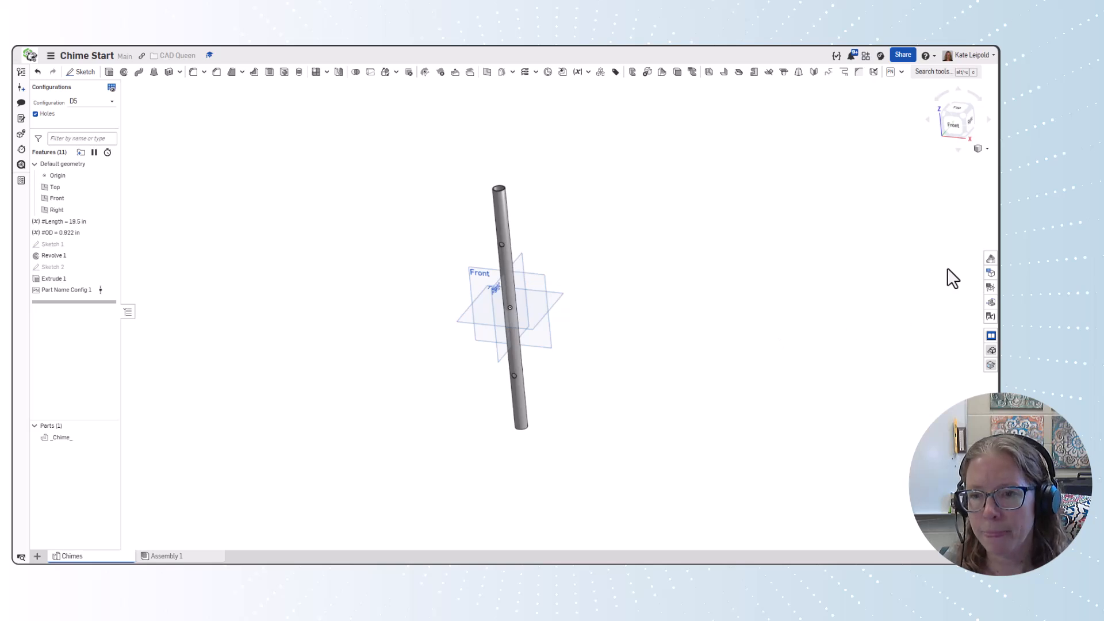
pyautogui.click(991, 273)
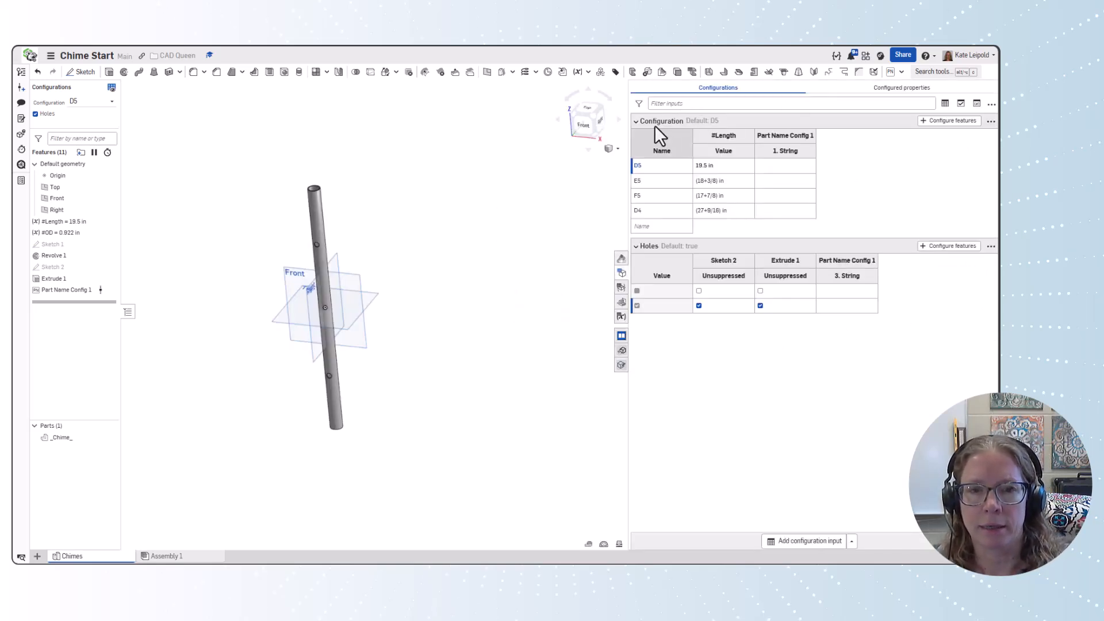
pyautogui.click(664, 122)
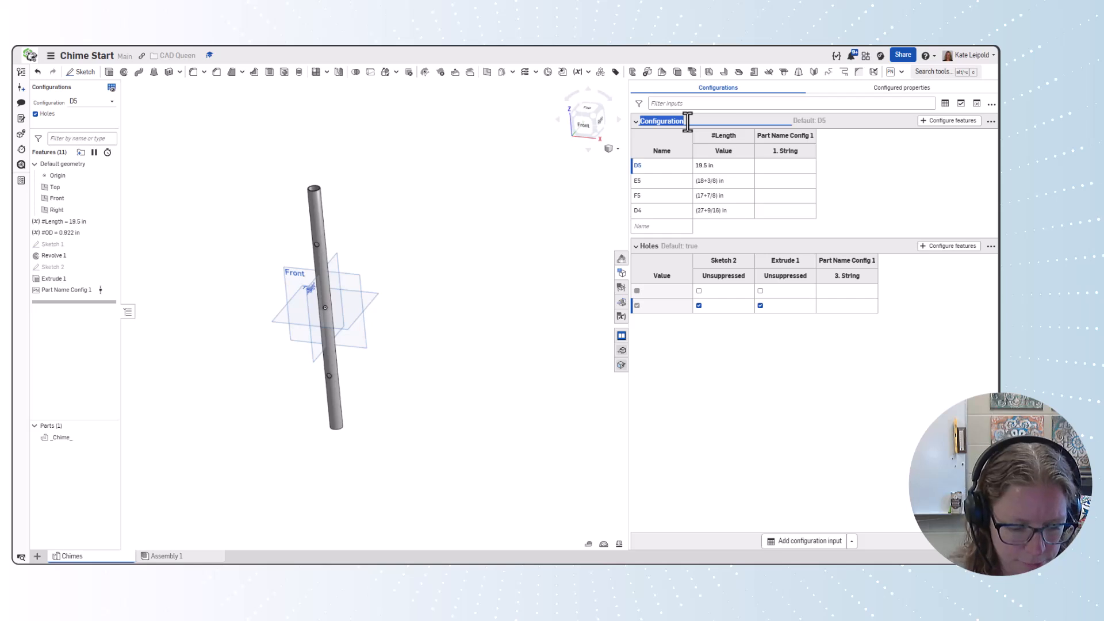
pyautogui.write('Chime')
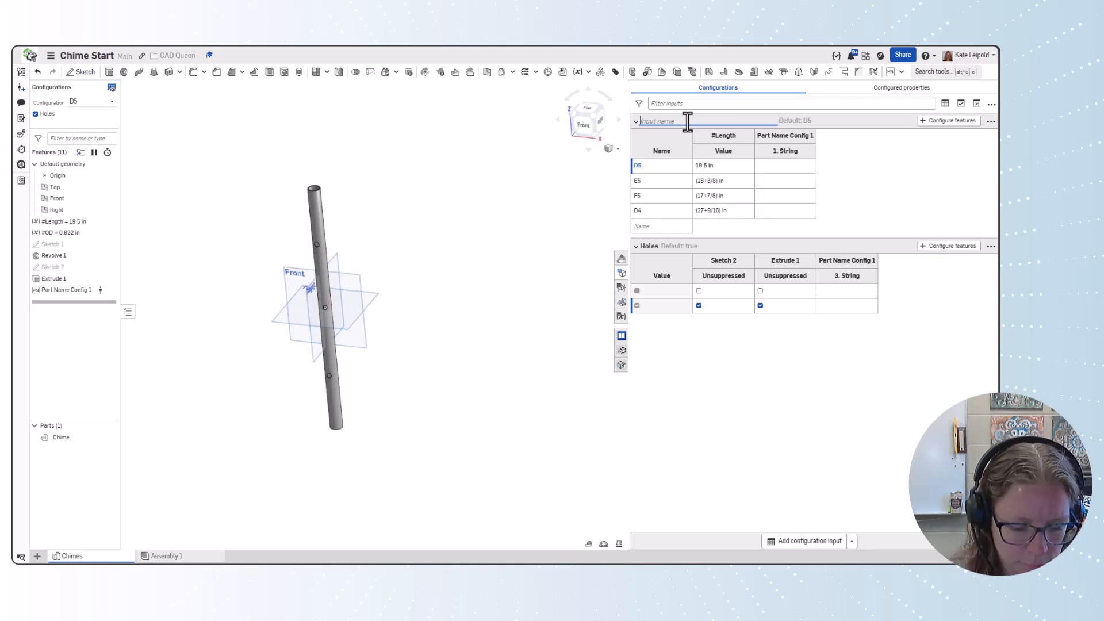
pyautogui.write(' Note')
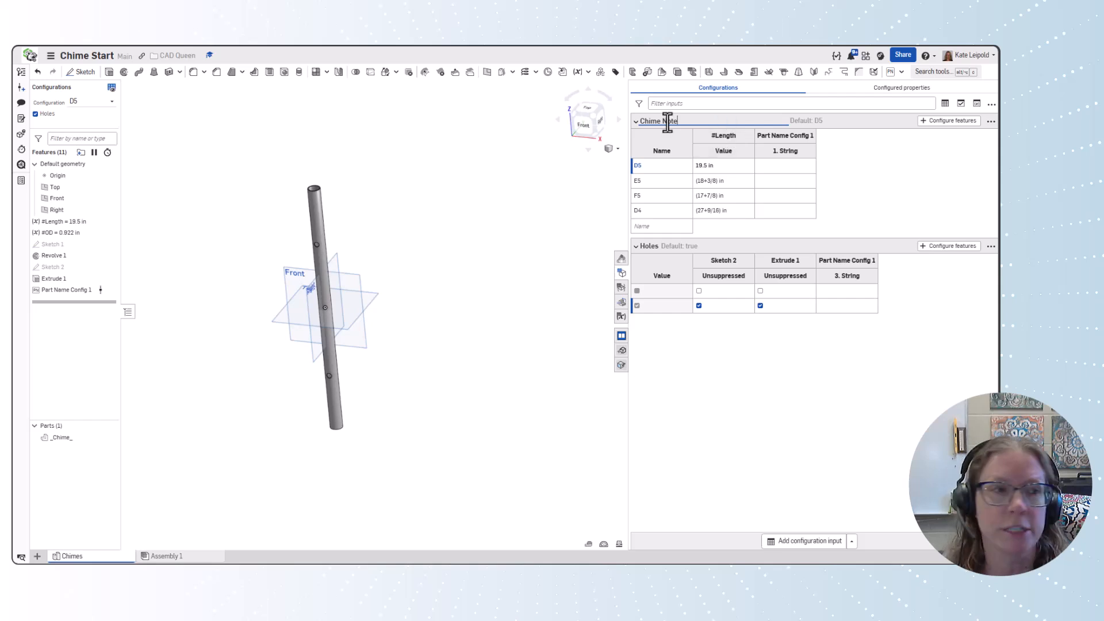
pyautogui.click(877, 197)
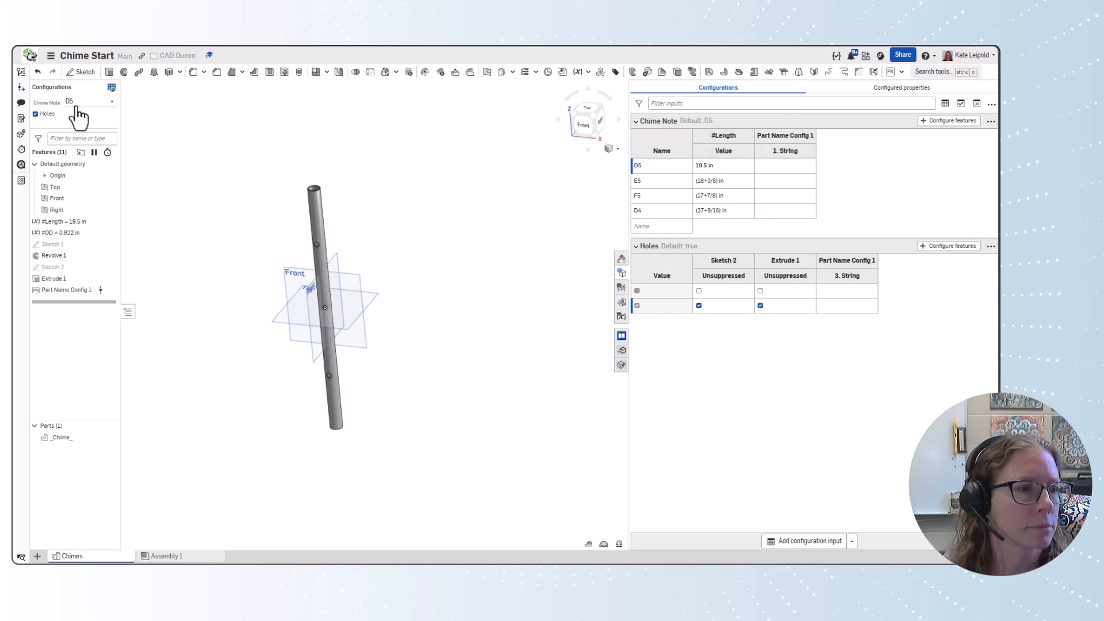
# - Fill the first name string in the Chime Note table with D5, E5, F5 and D4 for the matching rows
pyautogui.click(785, 165)
pyautogui.write('D5')
pyautogui.press('Return')
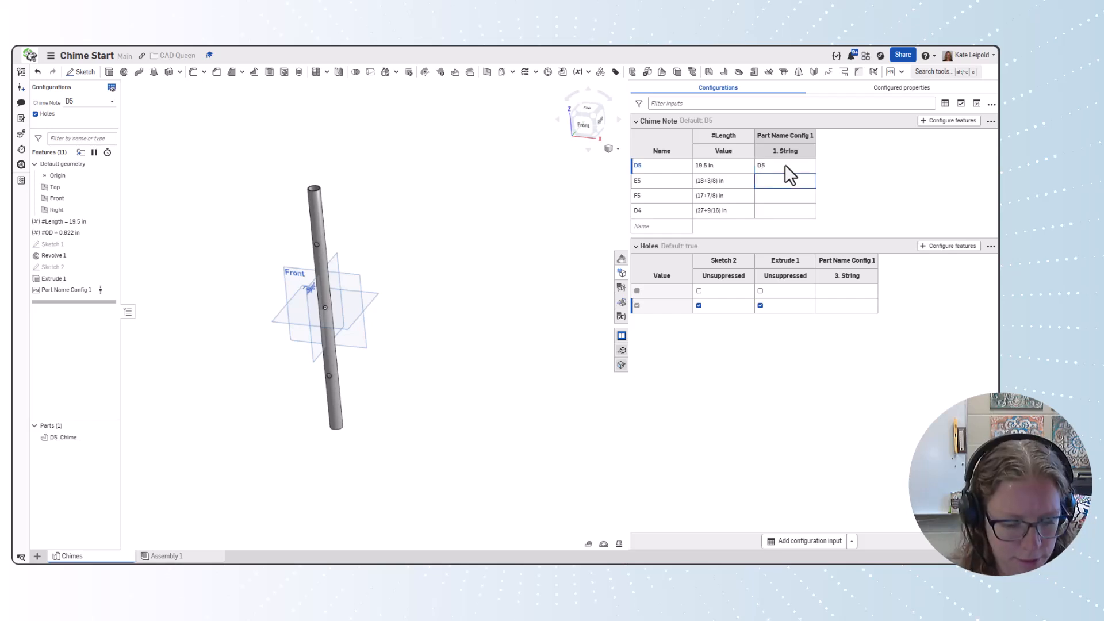
pyautogui.press('Return')
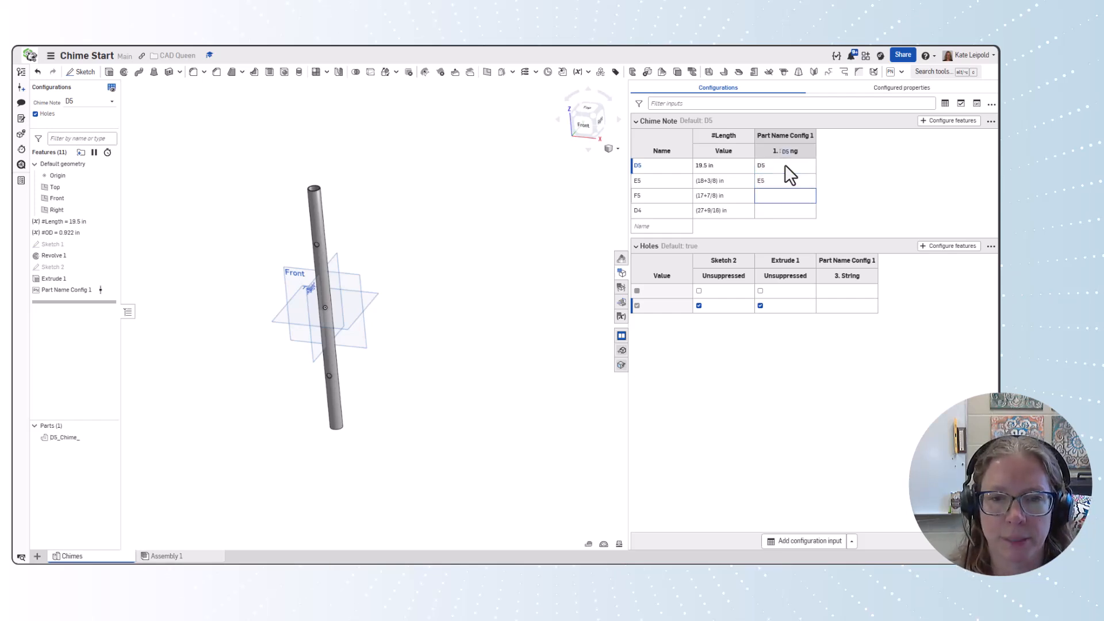
pyautogui.write('F')
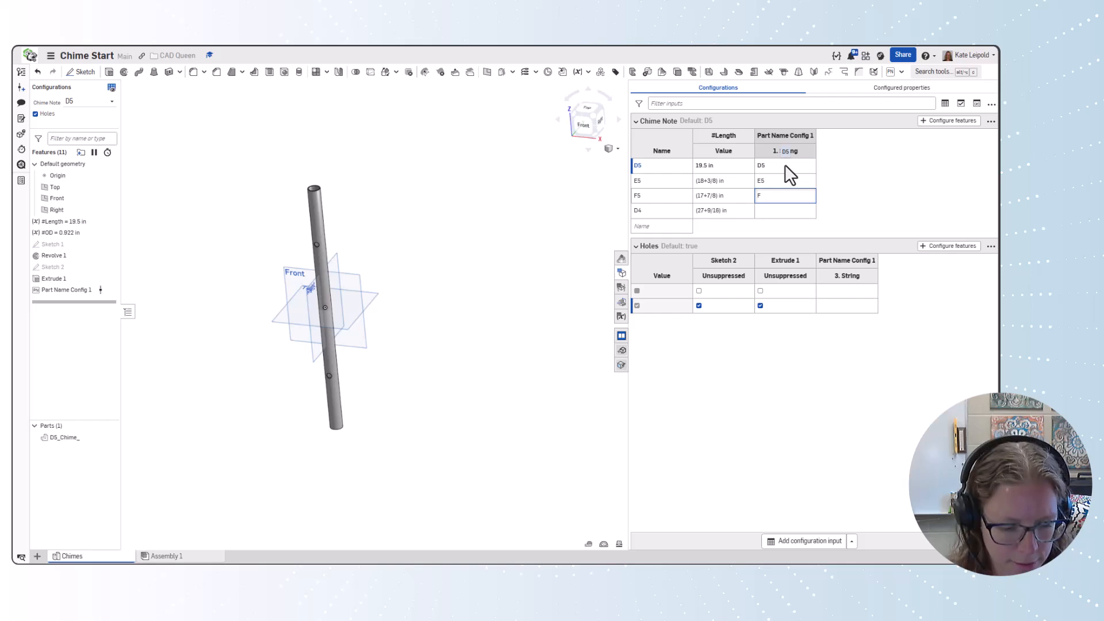
pyautogui.write('5')
pyautogui.press('Return')
pyautogui.write('D')
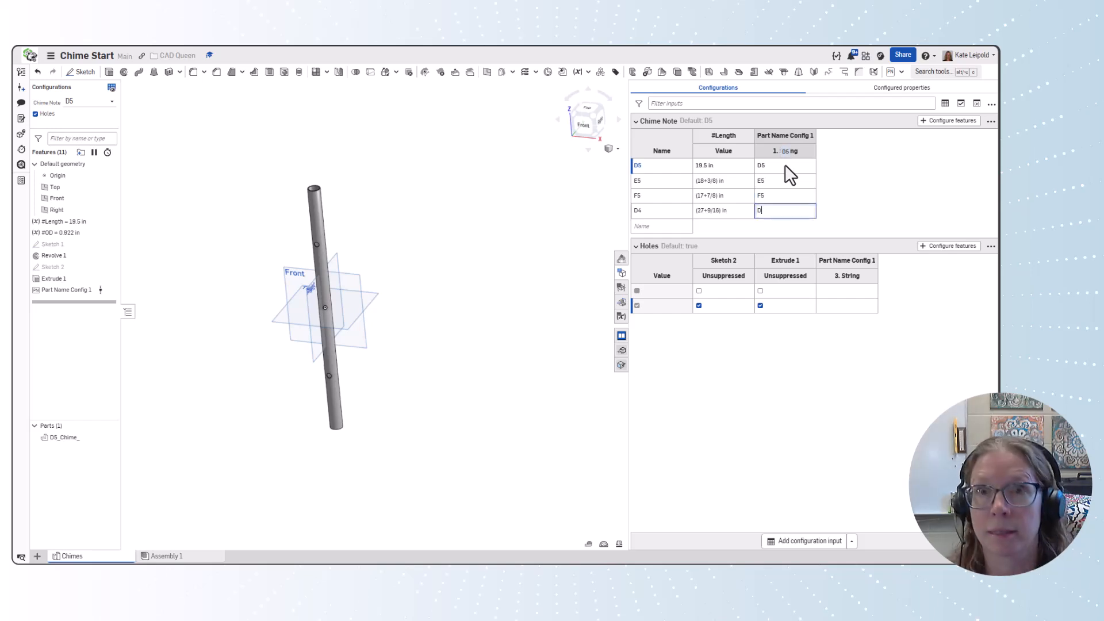
pyautogui.write('4')
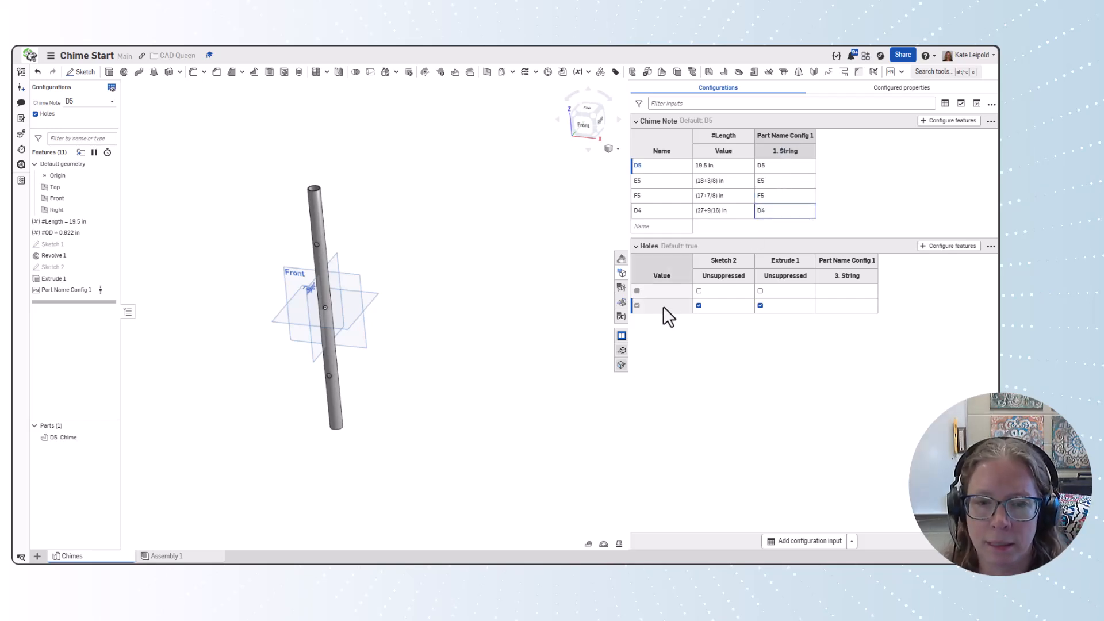
# - In the Holes table, set the third name string to W_Holes for the checked row and No_Holes for the unchecked row
pyautogui.click(844, 305)
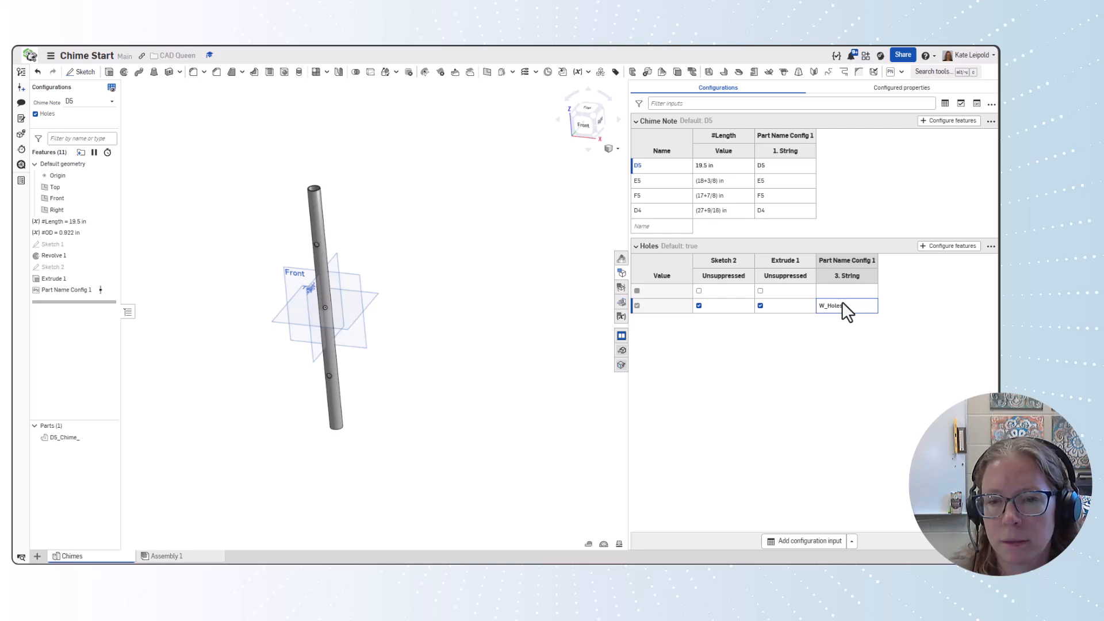
pyautogui.press('Up')
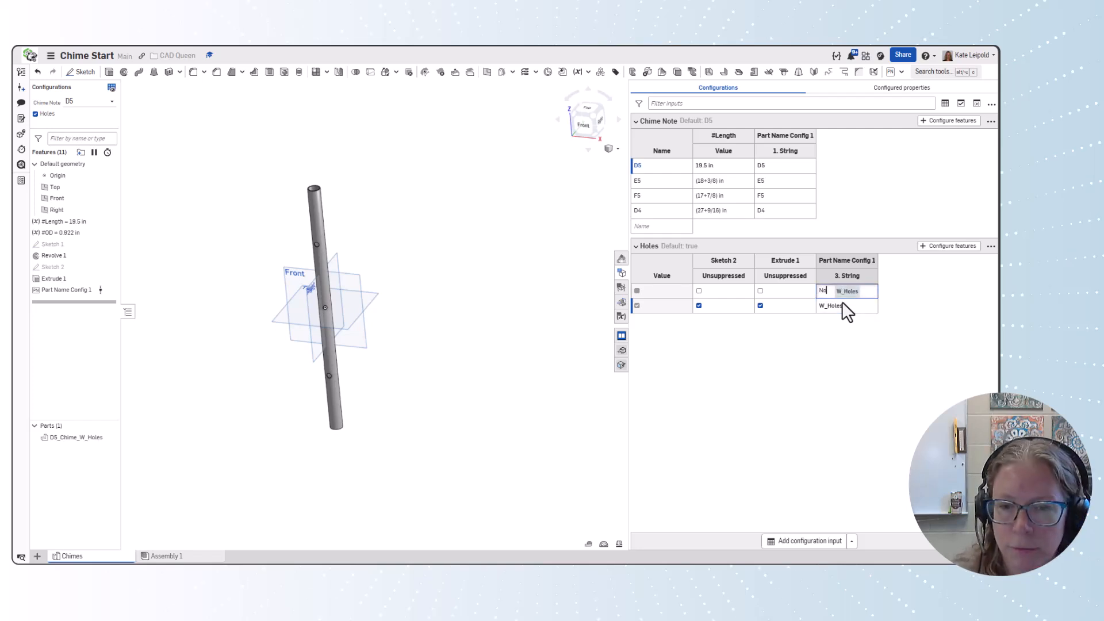
pyautogui.write('No_Ho')
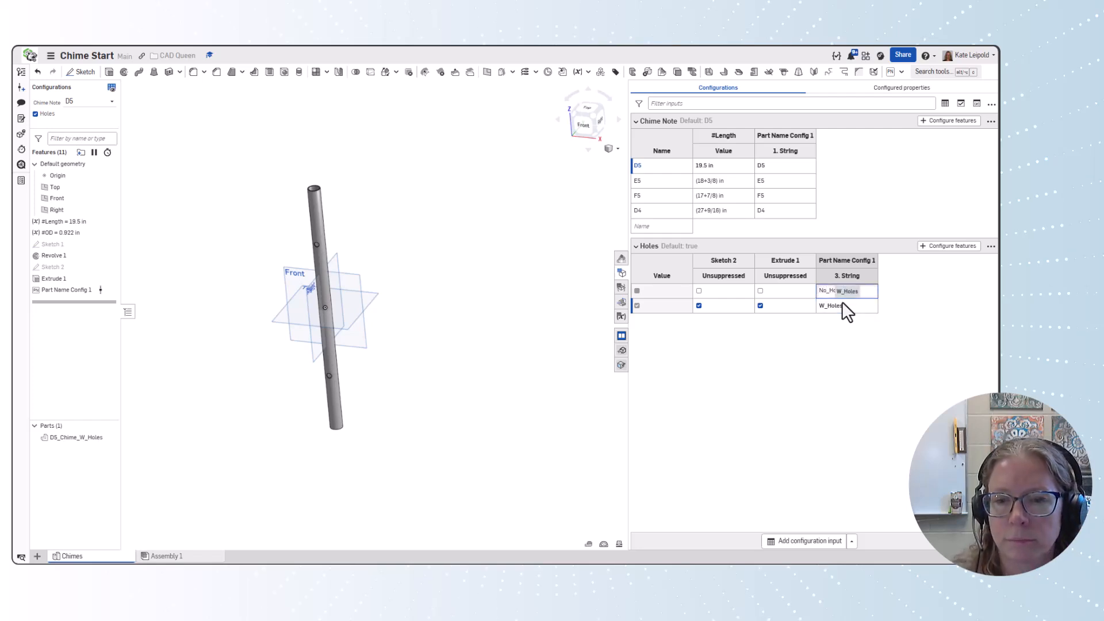
pyautogui.write('les')
pyautogui.press('Return')
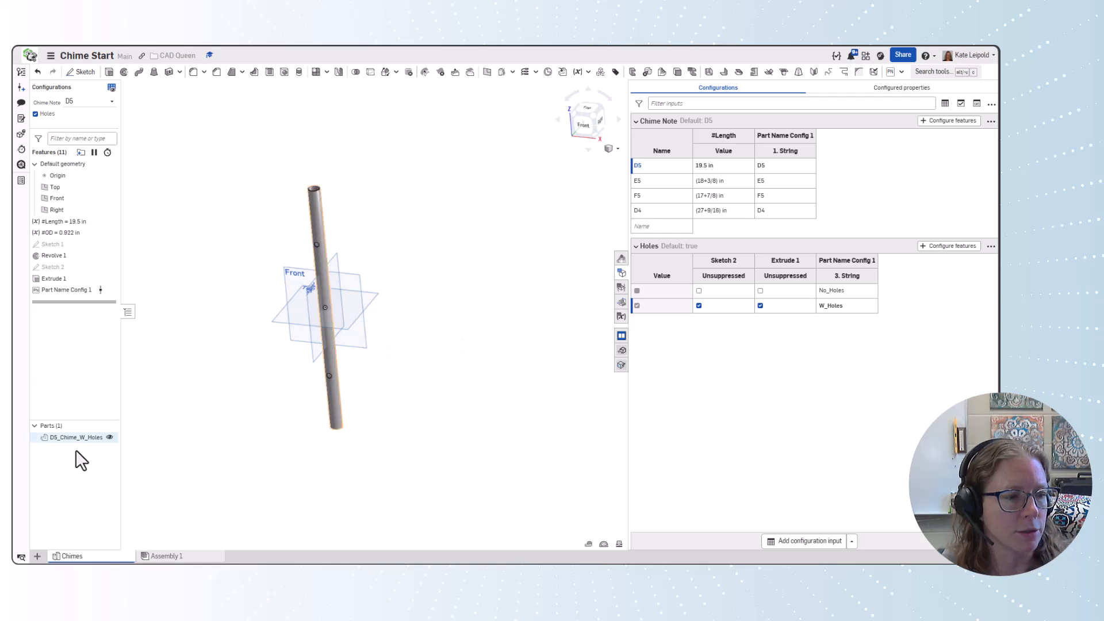
# - Switch the part studio to Chime Note D4 with Holes turned off to check the configured part name
pyautogui.click(86, 101)
pyautogui.click(84, 151)
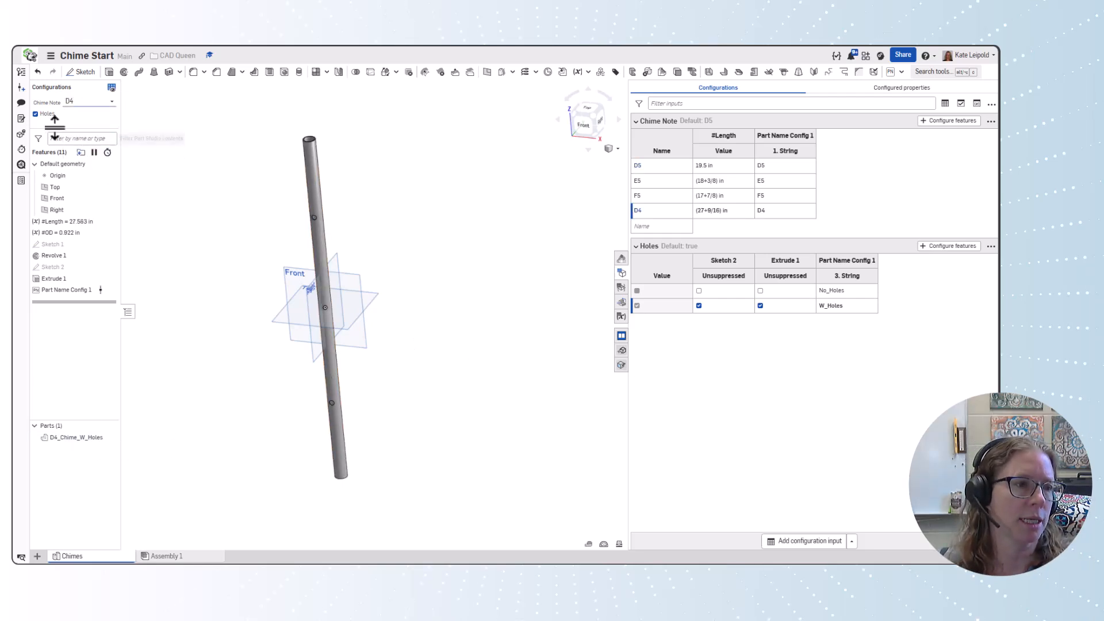
pyautogui.click(36, 114)
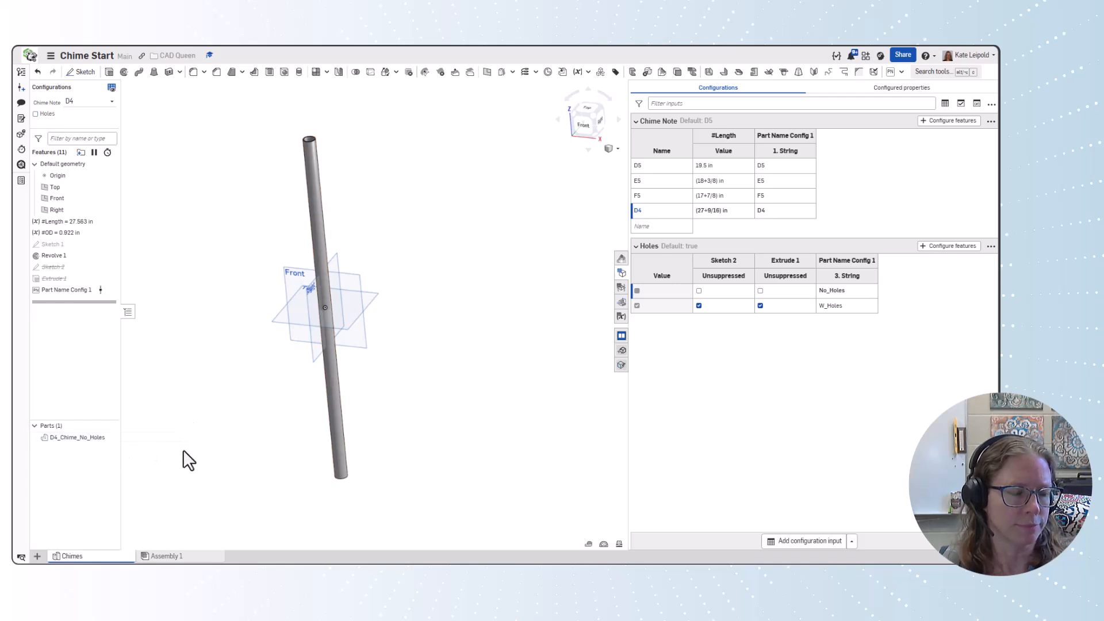
# - Go to Assembly 1 and widen the instance list to read the full chime names
pyautogui.click(173, 556)
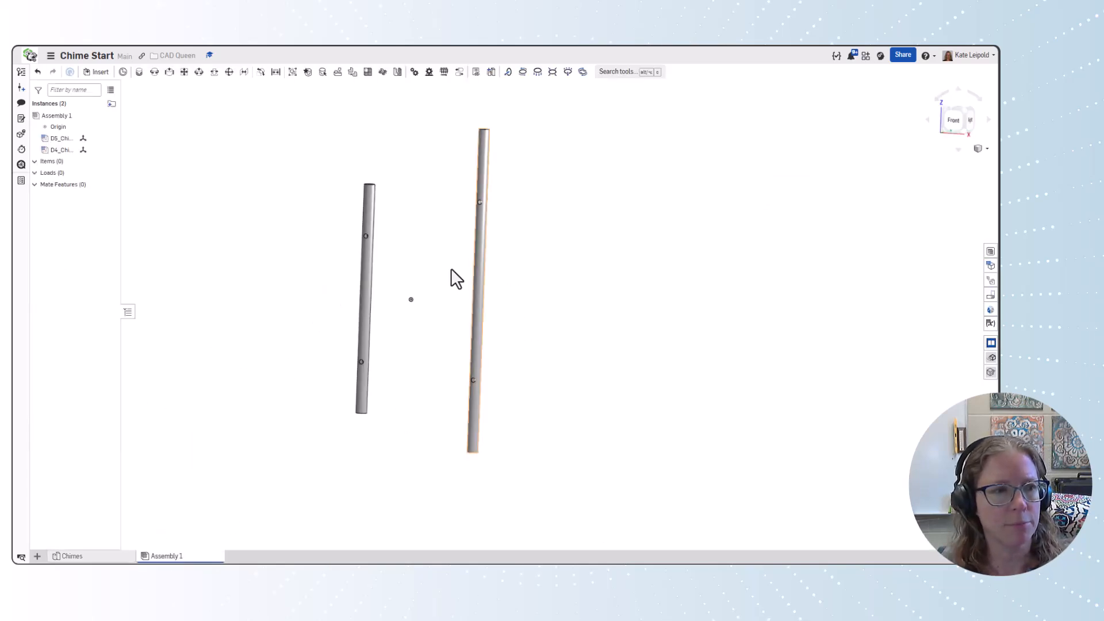
pyautogui.moveTo(120, 162); pyautogui.dragTo(209, 180)
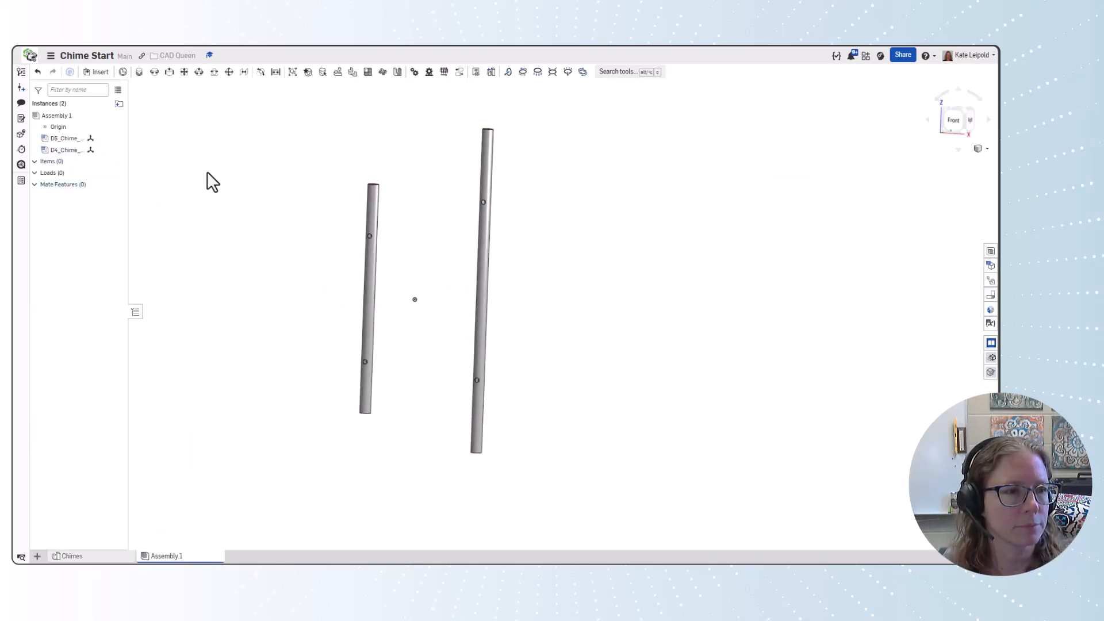
pyautogui.click(67, 150)
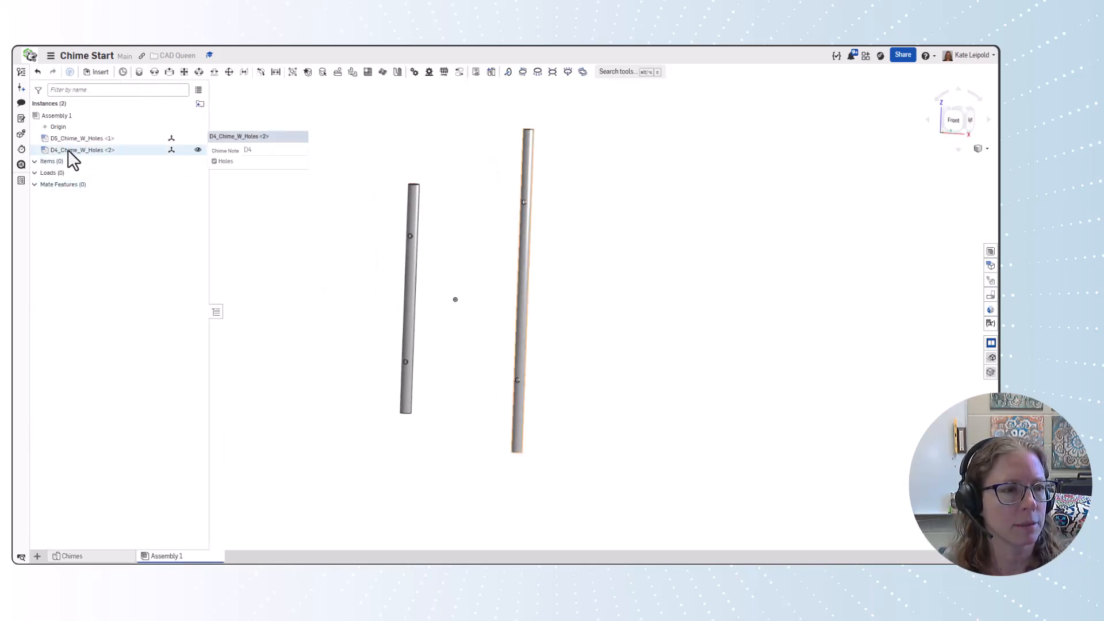
# - Change the configuration of the longer D4 tube in the assembly so that Holes is turned off
pyautogui.click(527, 278)
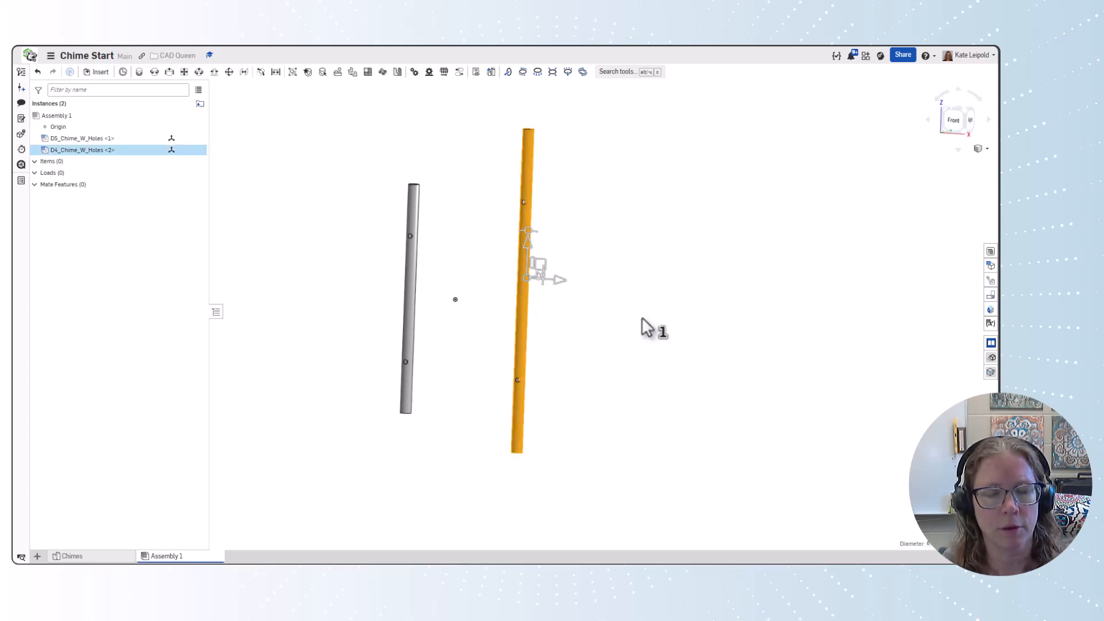
pyautogui.click(642, 316)
pyautogui.moveTo(594, 314); pyautogui.dragTo(564, 313, button='right')
pyautogui.click(525, 300)
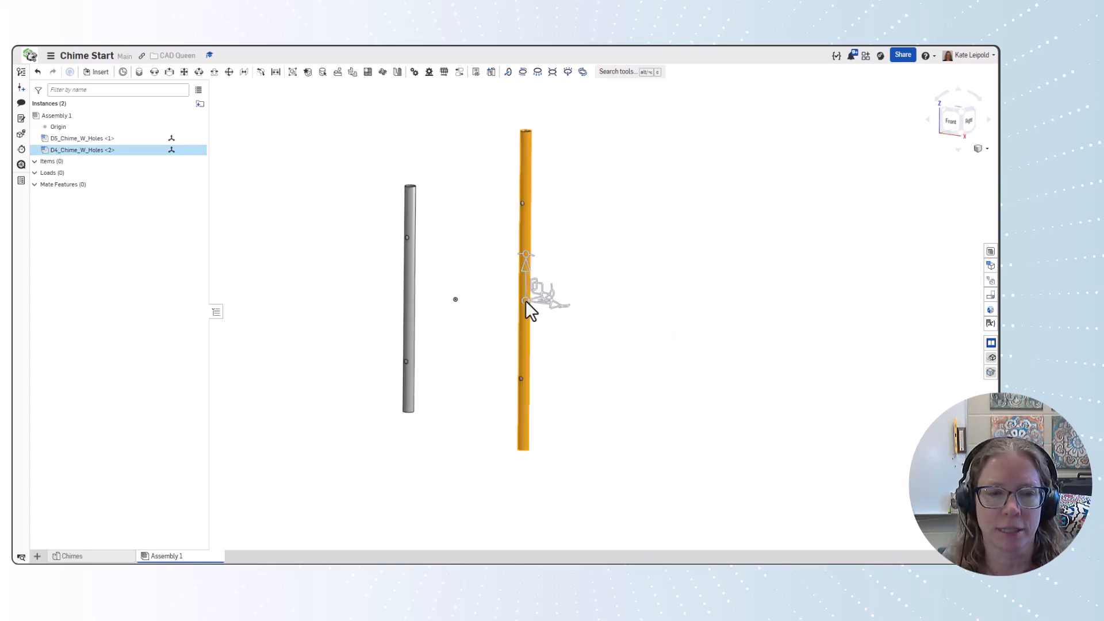
pyautogui.rightClick(527, 299)
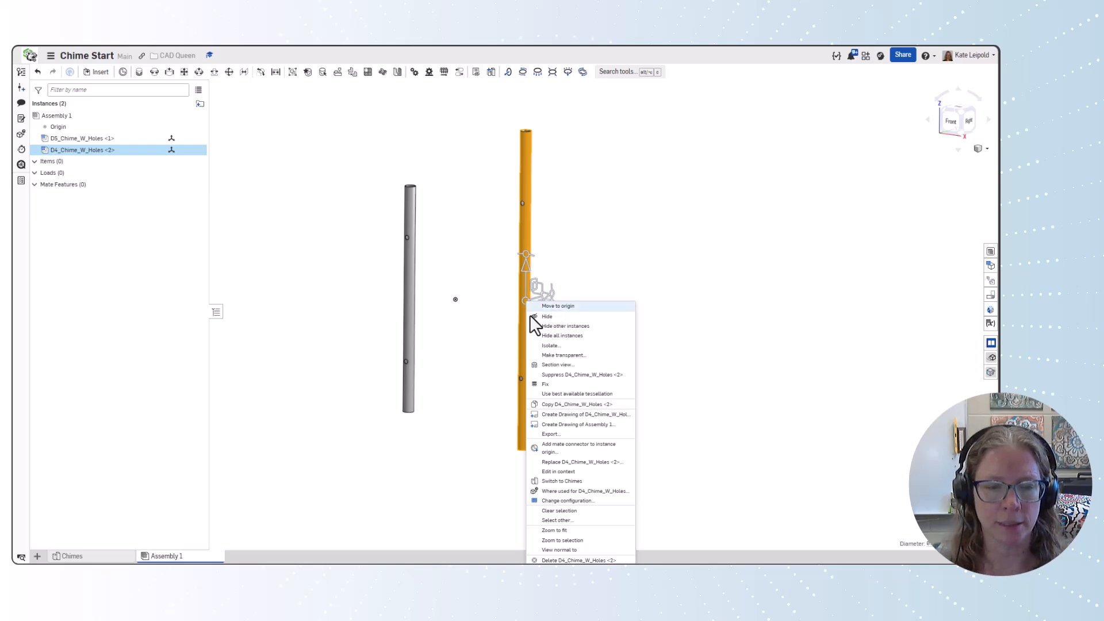
pyautogui.click(570, 501)
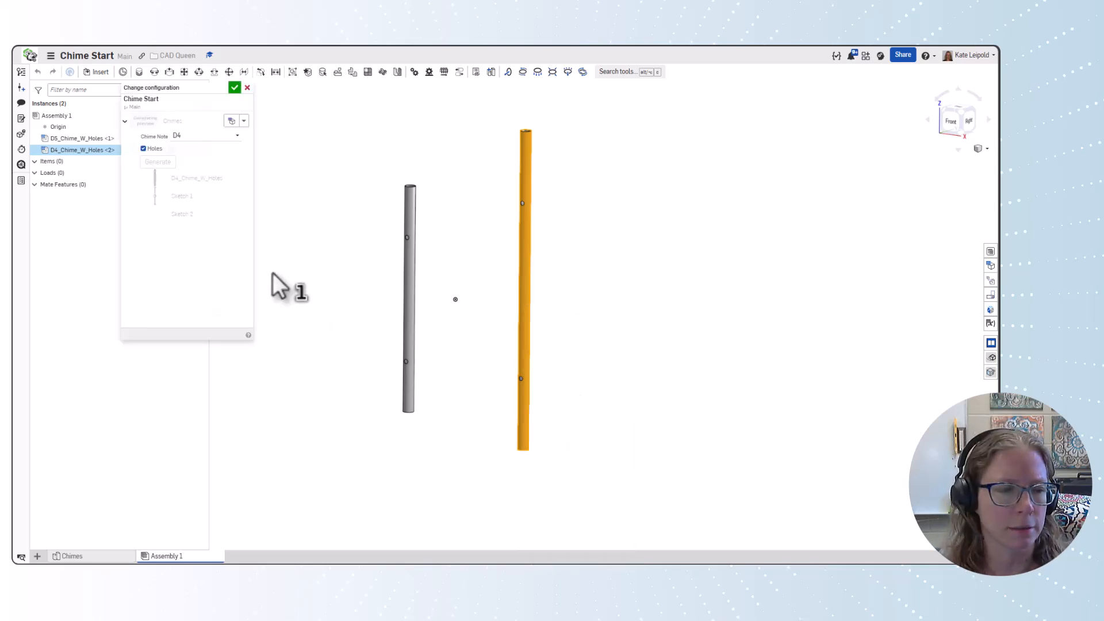
pyautogui.click(143, 148)
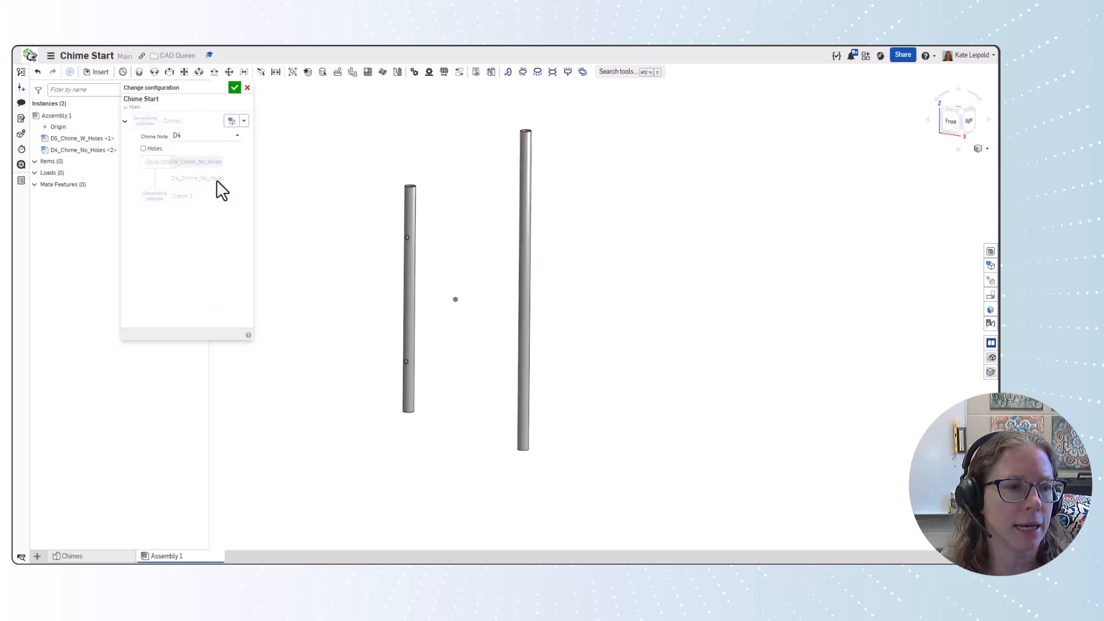
pyautogui.click(233, 87)
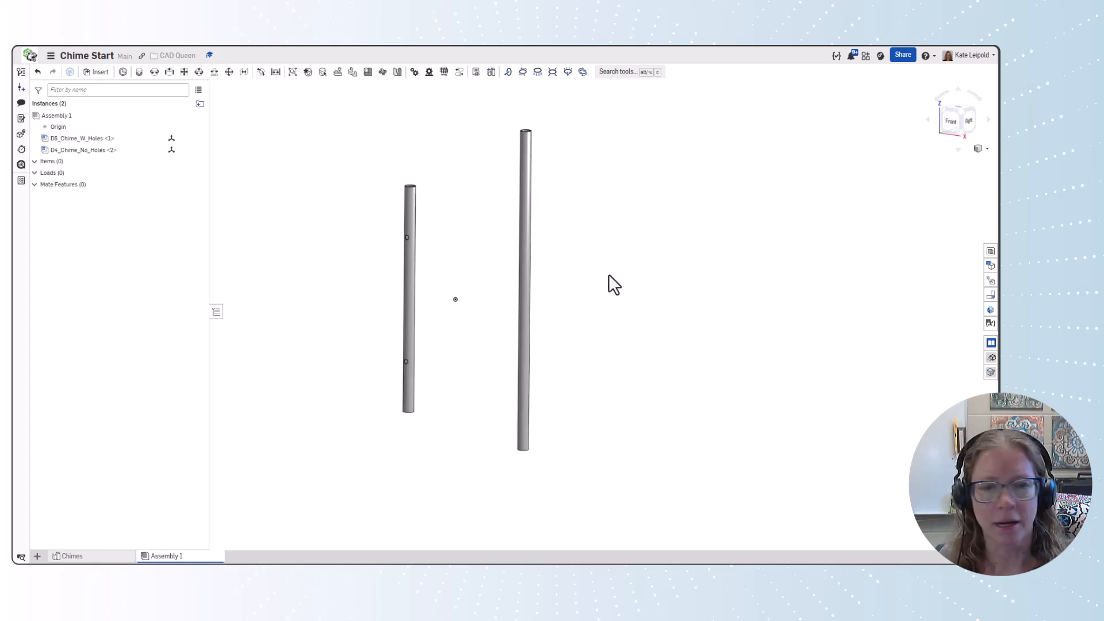
# - Return to the Chimes part studio, hide the configuration tables, turn Holes back on and show Sketch 2
pyautogui.click(133, 556)
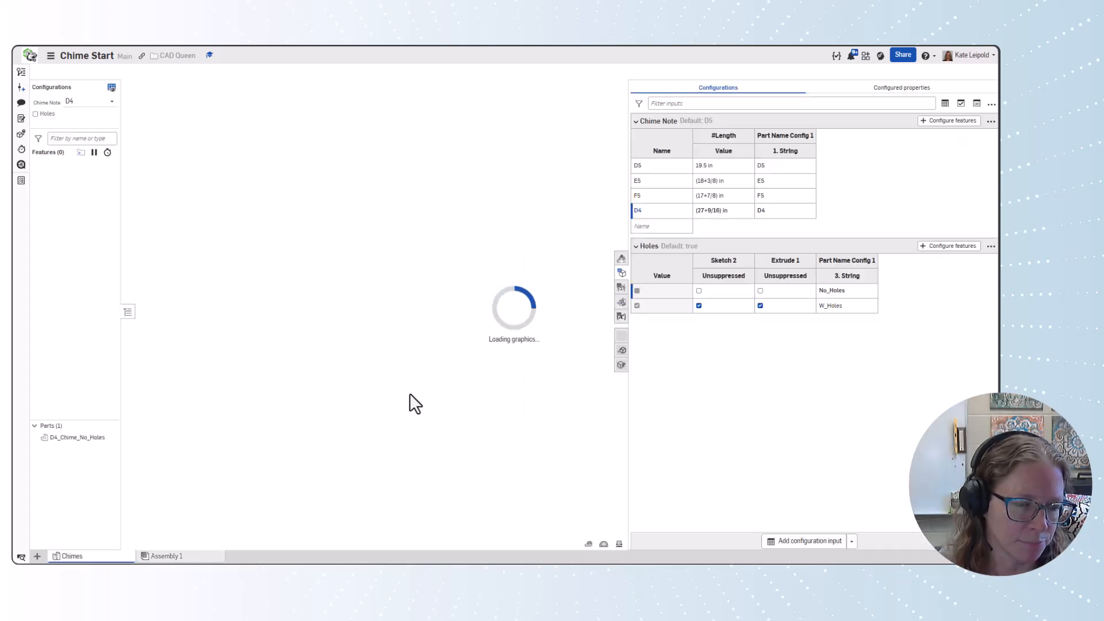
pyautogui.click(621, 273)
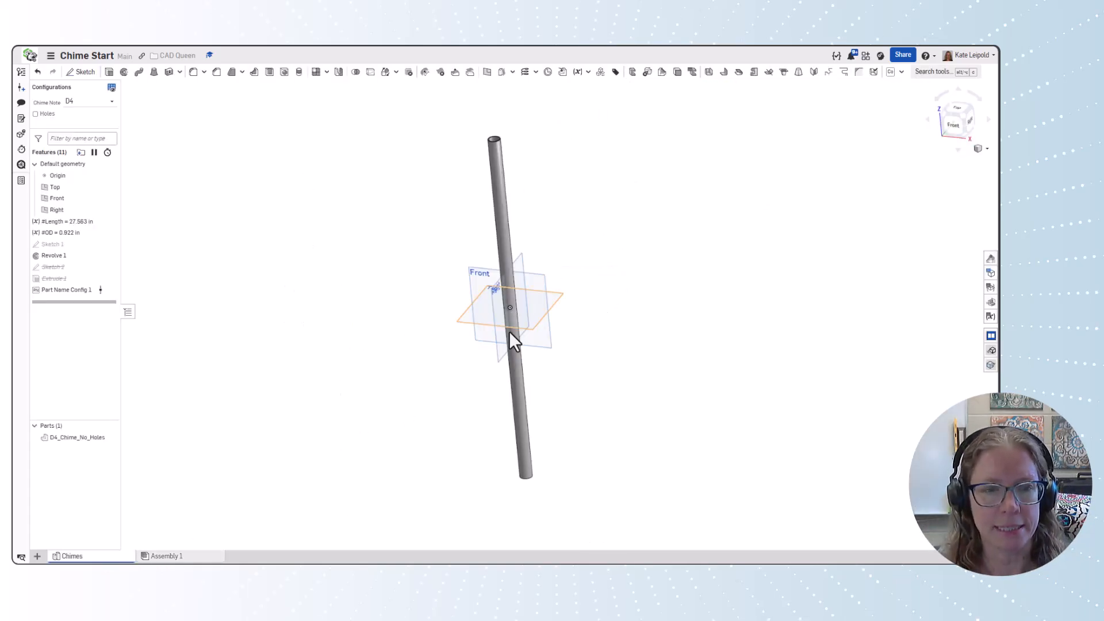
pyautogui.click(35, 114)
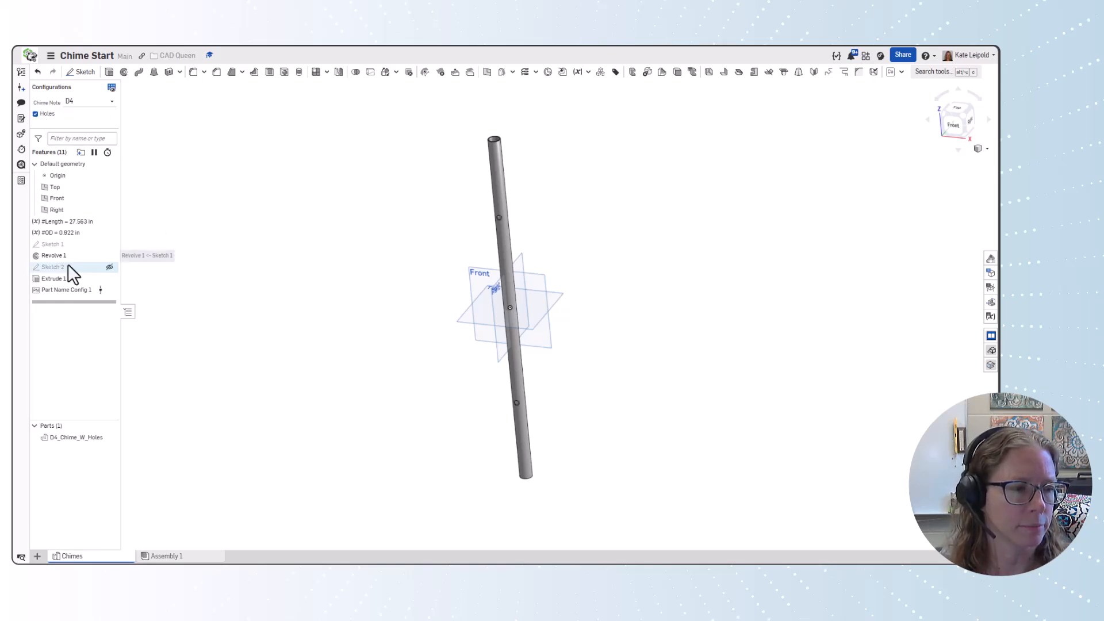
pyautogui.click(109, 268)
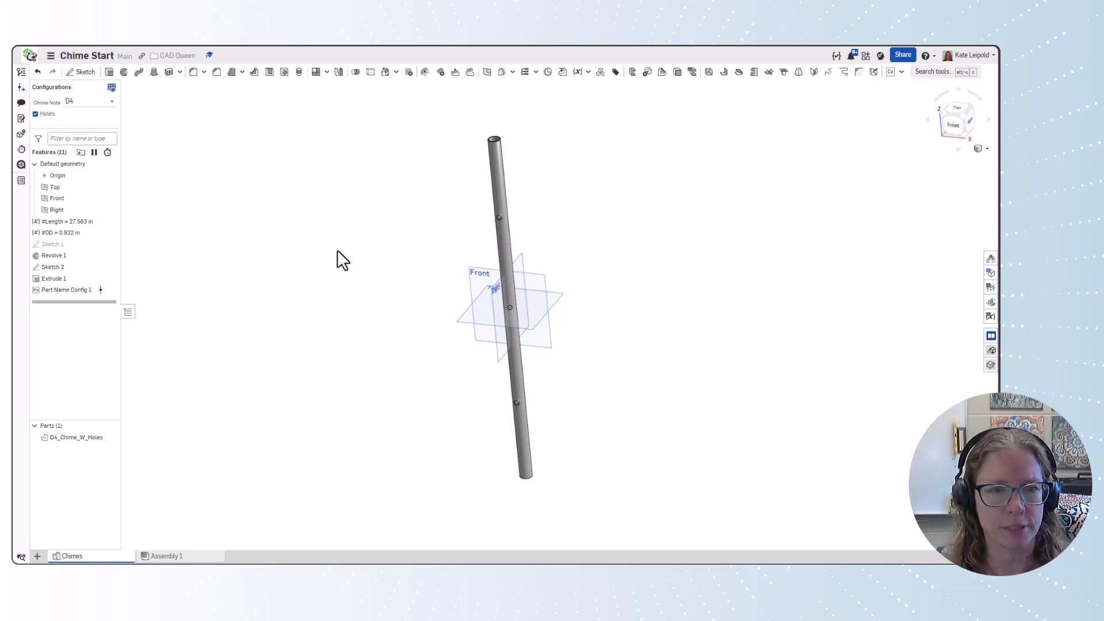
# - Start a mate connector at the centre of the tube's upper hole, using the Sketch 2 circle as its origin
pyautogui.hotkey('shift', '1')
pyautogui.scroll(-3, 525, 225)
pyautogui.scroll(3, 533, 209)
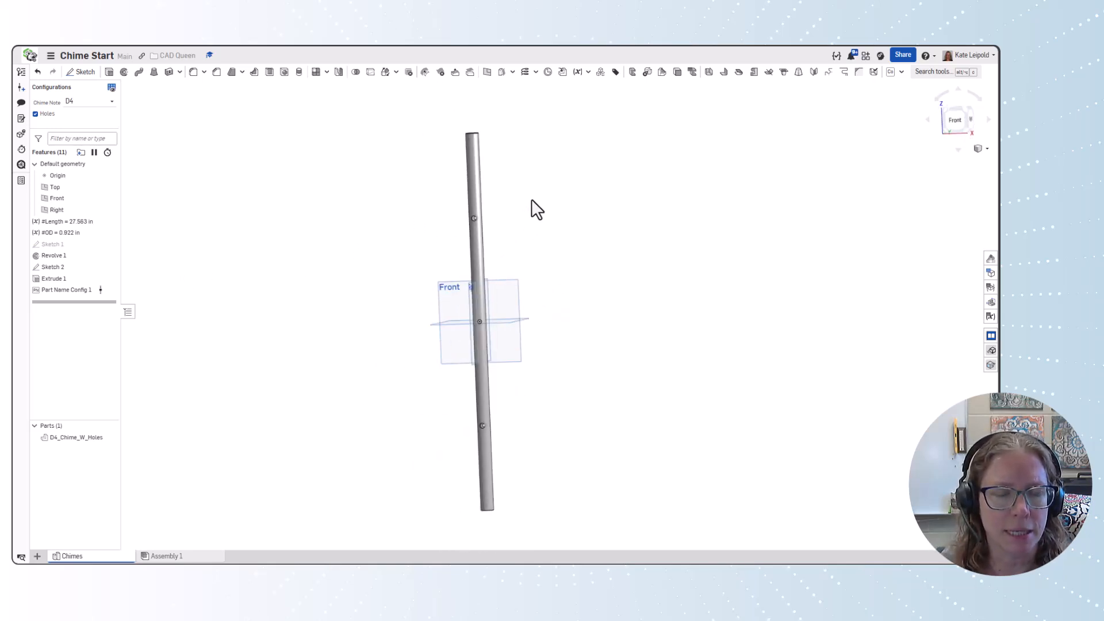
pyautogui.scroll(-6, 454, 227)
pyautogui.scroll(-2, 490, 224)
pyautogui.scroll(6, 493, 222)
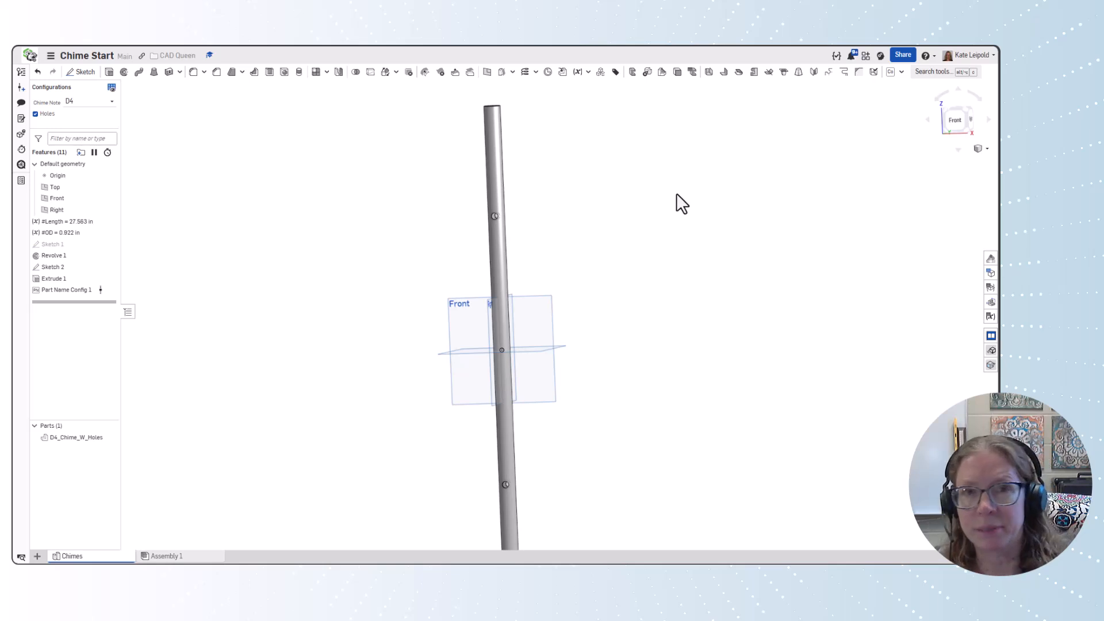
pyautogui.click(548, 71)
pyautogui.scroll(-3, 522, 222)
pyautogui.scroll(-2, 452, 217)
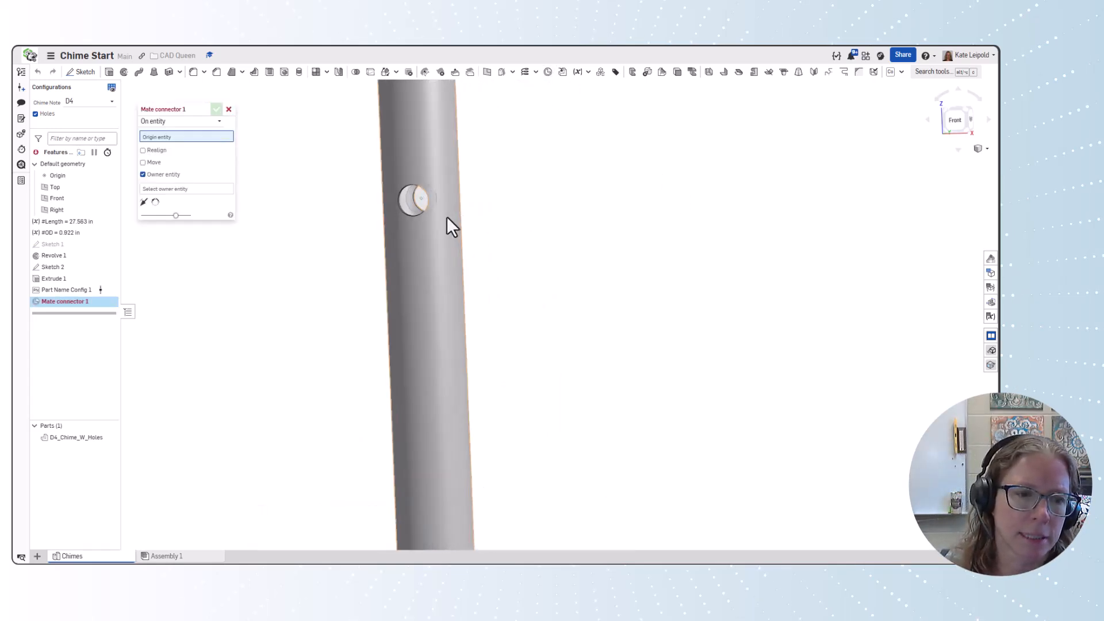
pyautogui.click(412, 201)
pyautogui.scroll(5, 412, 198)
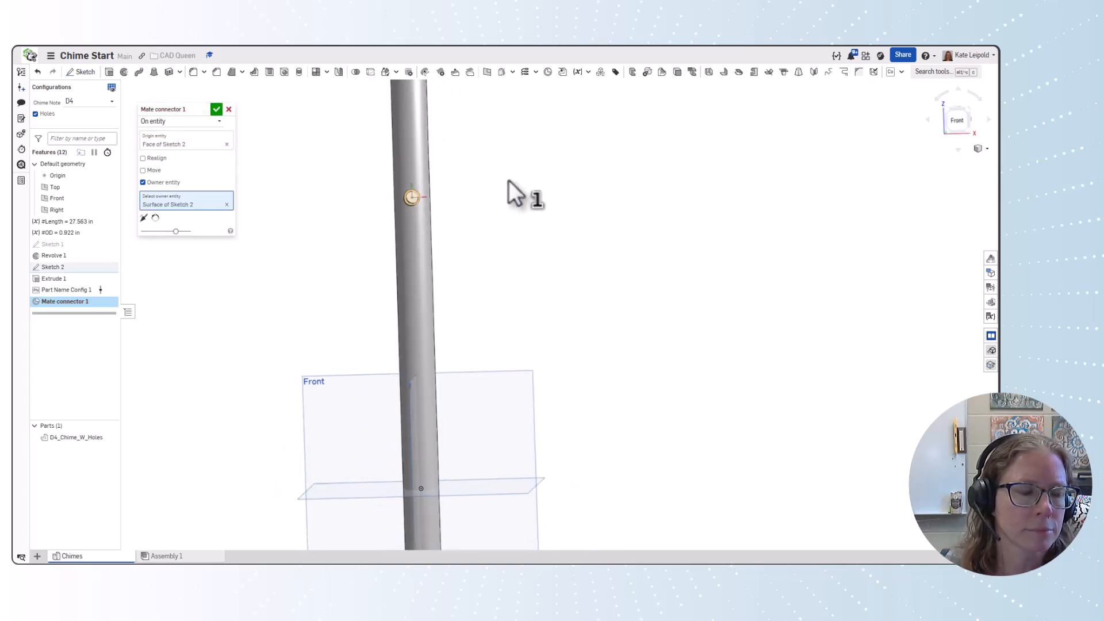
# - Replace the mate connector's owner entity with the D4_Chime_W_Holes part and accept the feature
pyautogui.scroll(3, 509, 181)
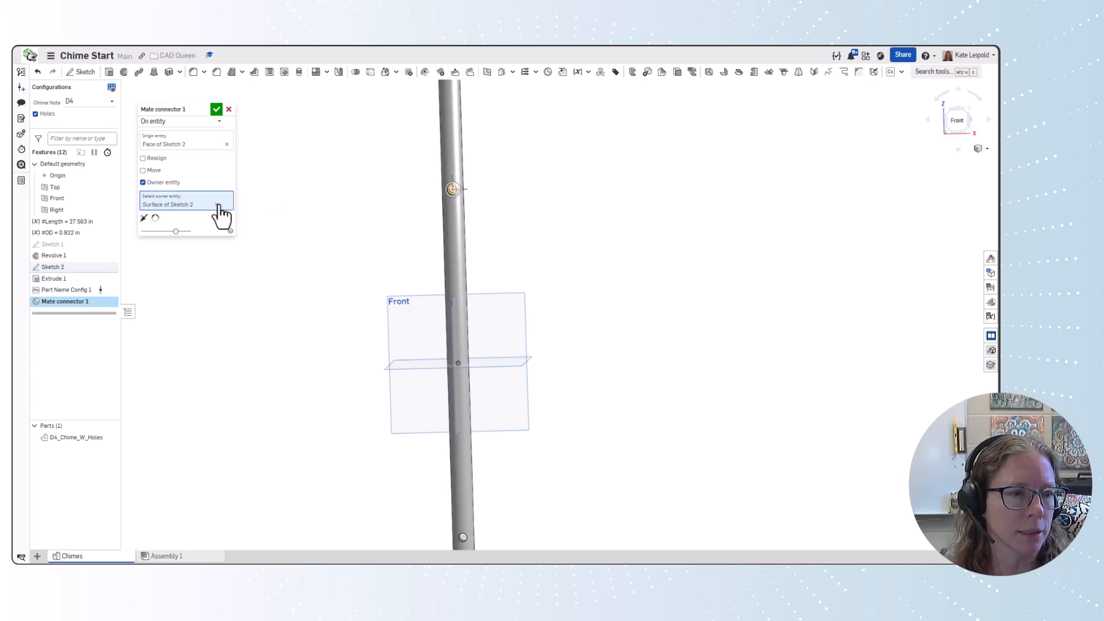
pyautogui.click(226, 205)
pyautogui.click(76, 437)
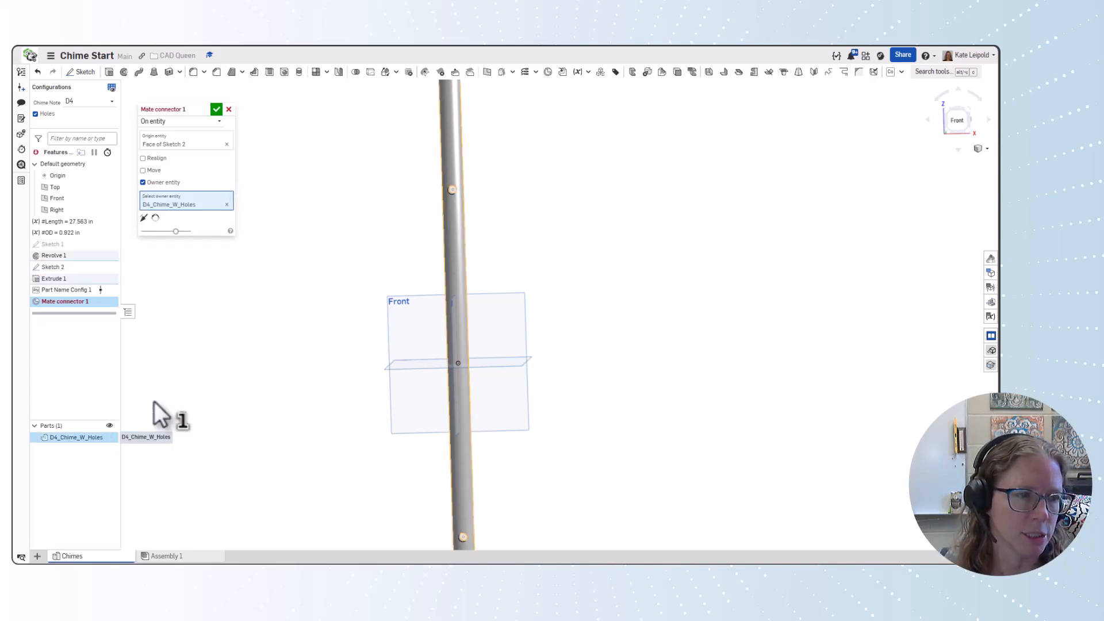
pyautogui.click(216, 108)
# - Add a second mate connector on the Sketch 2 circle of the lower hole, owned by the D4_Chime_W_Holes part
pyautogui.scroll(-5, 582, 212)
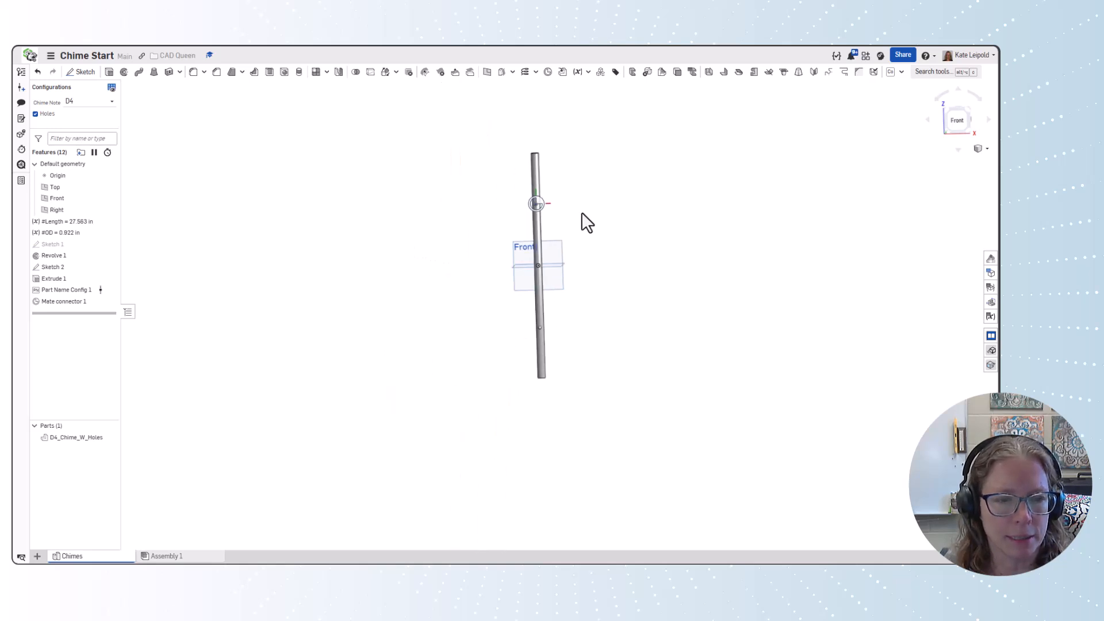
pyautogui.click(549, 72)
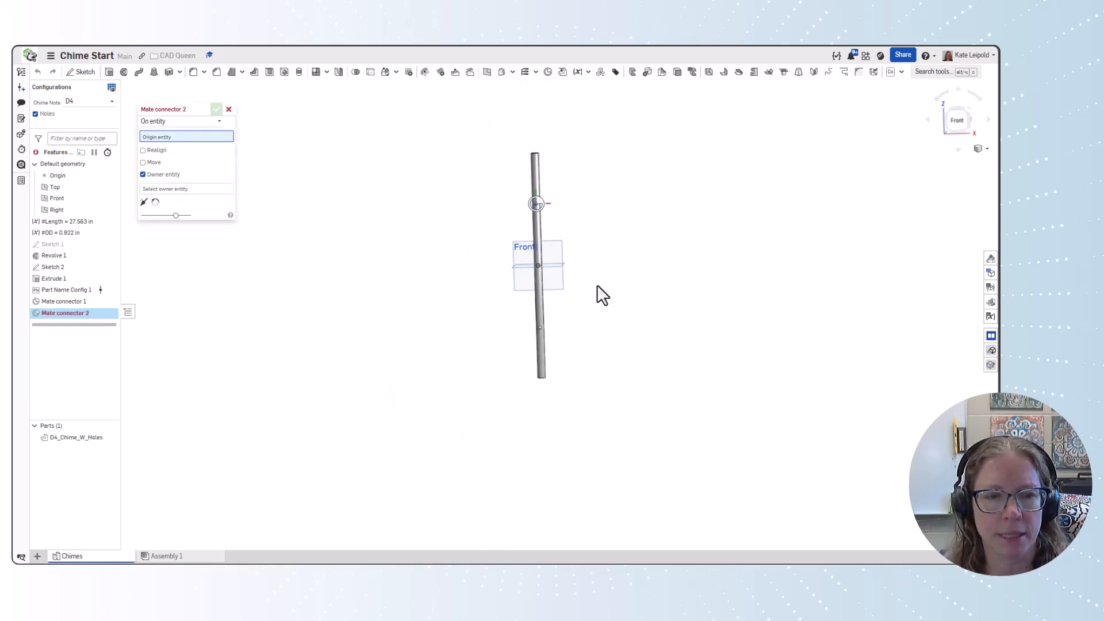
pyautogui.scroll(8, 540, 342)
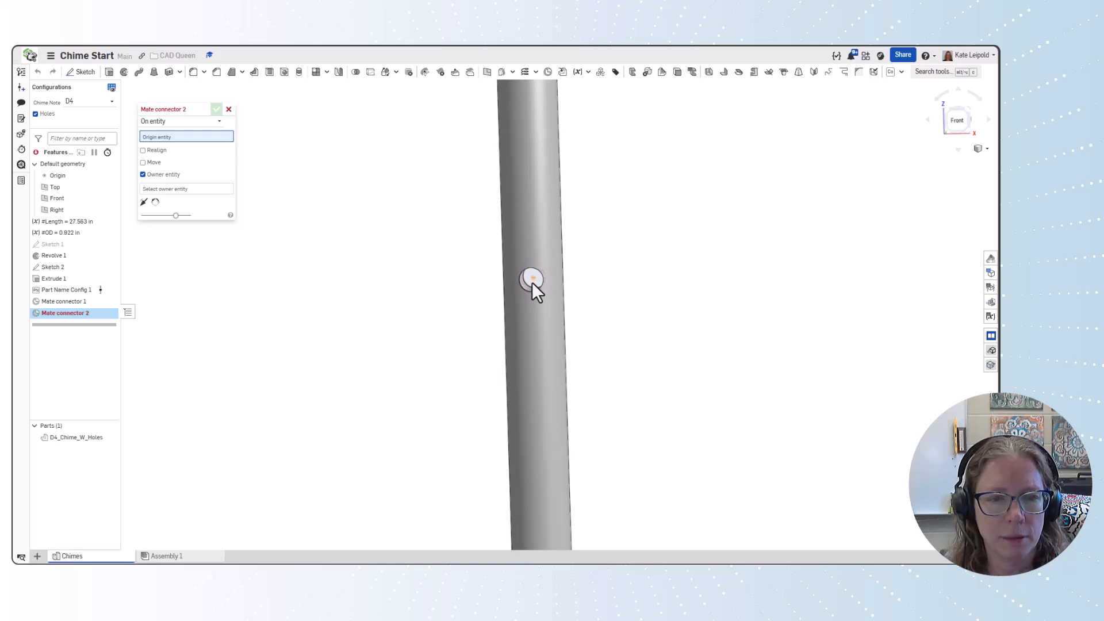
pyautogui.click(533, 283)
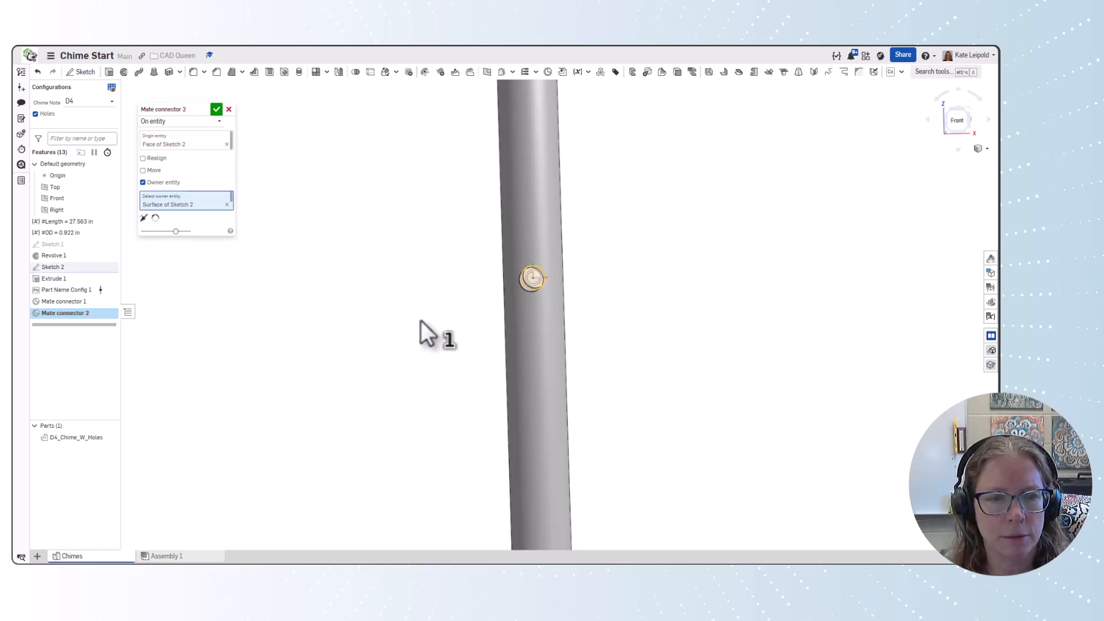
pyautogui.click(217, 206)
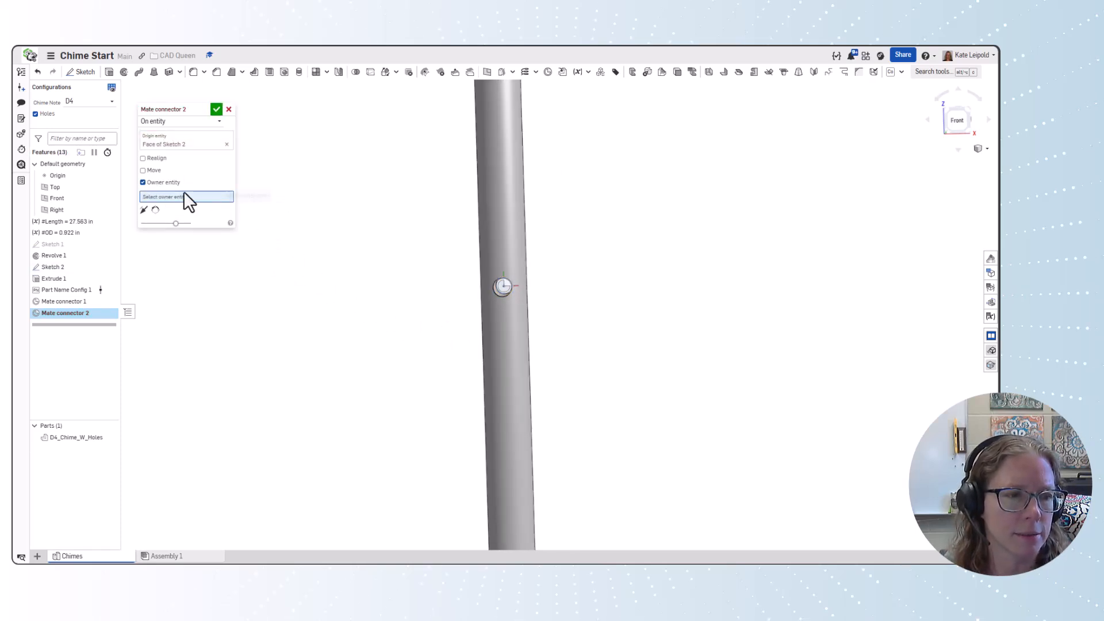
pyautogui.click(75, 437)
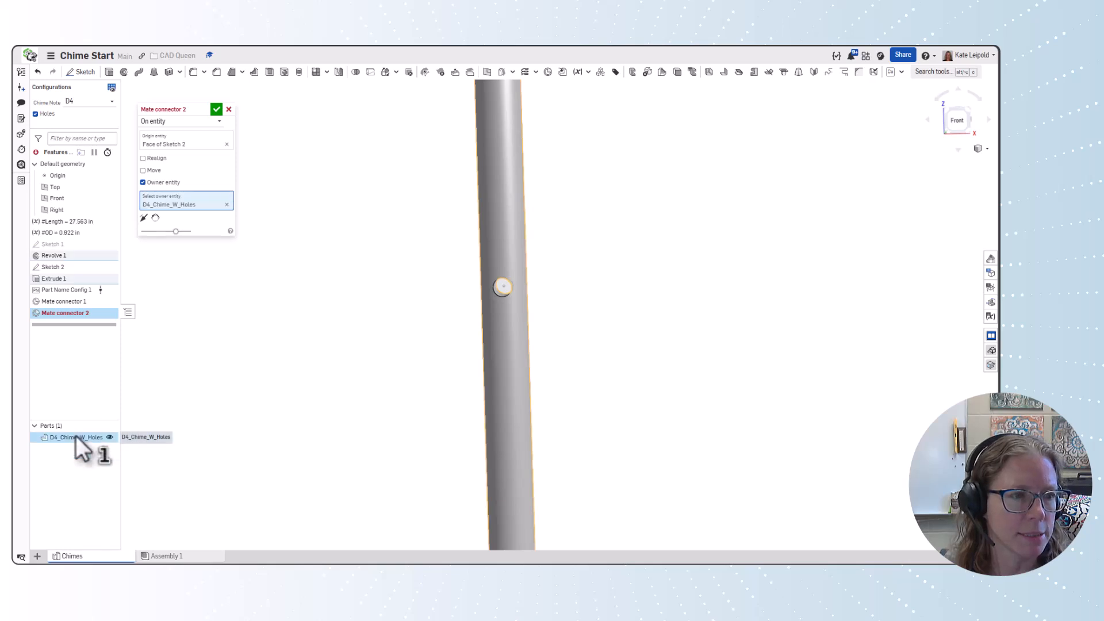
pyautogui.click(216, 109)
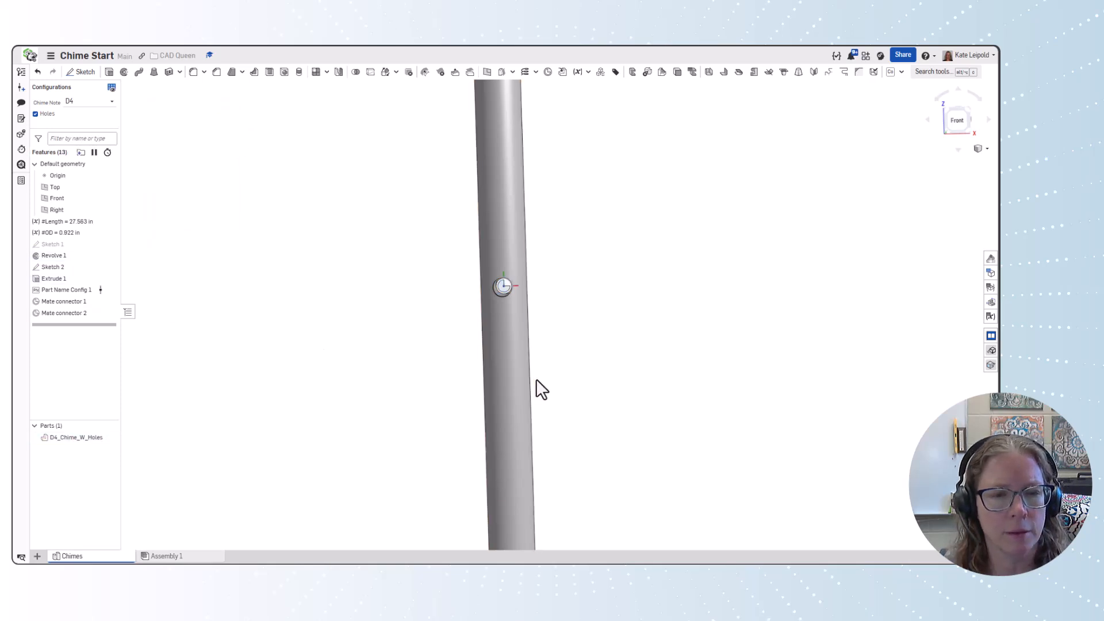
# - Switch the Chime Note to E5 and F5 to check that both mate connectors follow the holes
pyautogui.press('f')
pyautogui.click(85, 103)
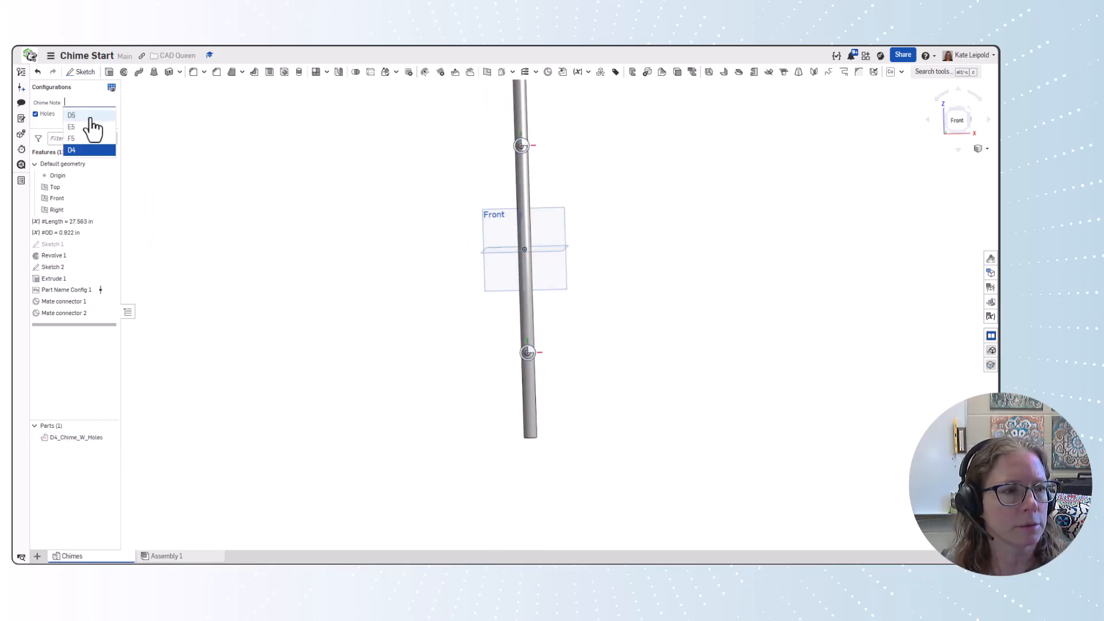
pyautogui.click(88, 128)
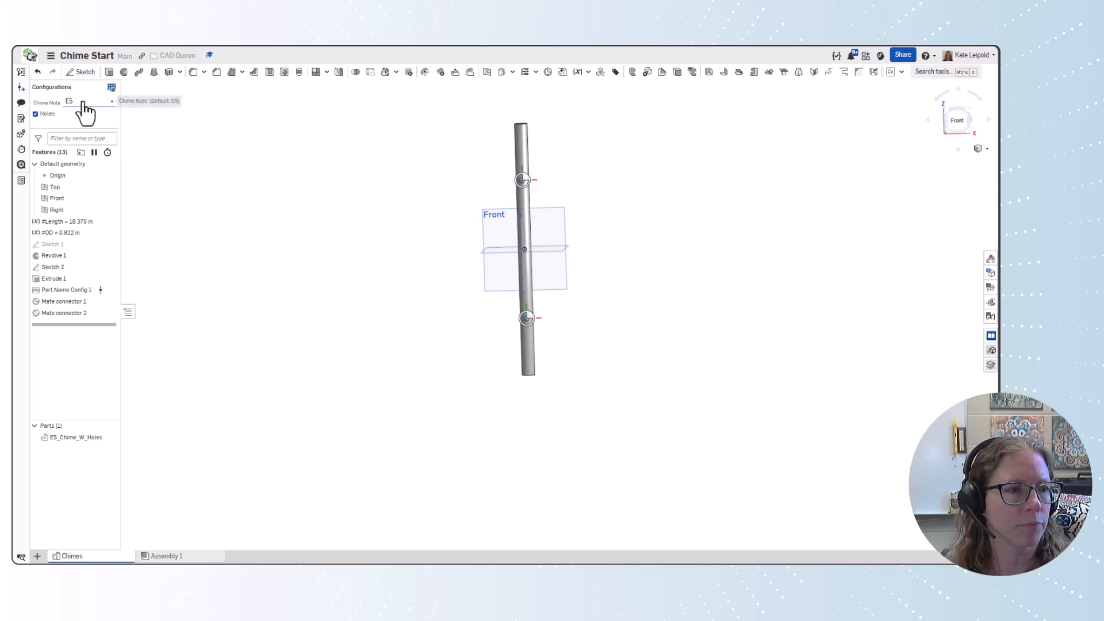
pyautogui.click(85, 103)
pyautogui.click(80, 141)
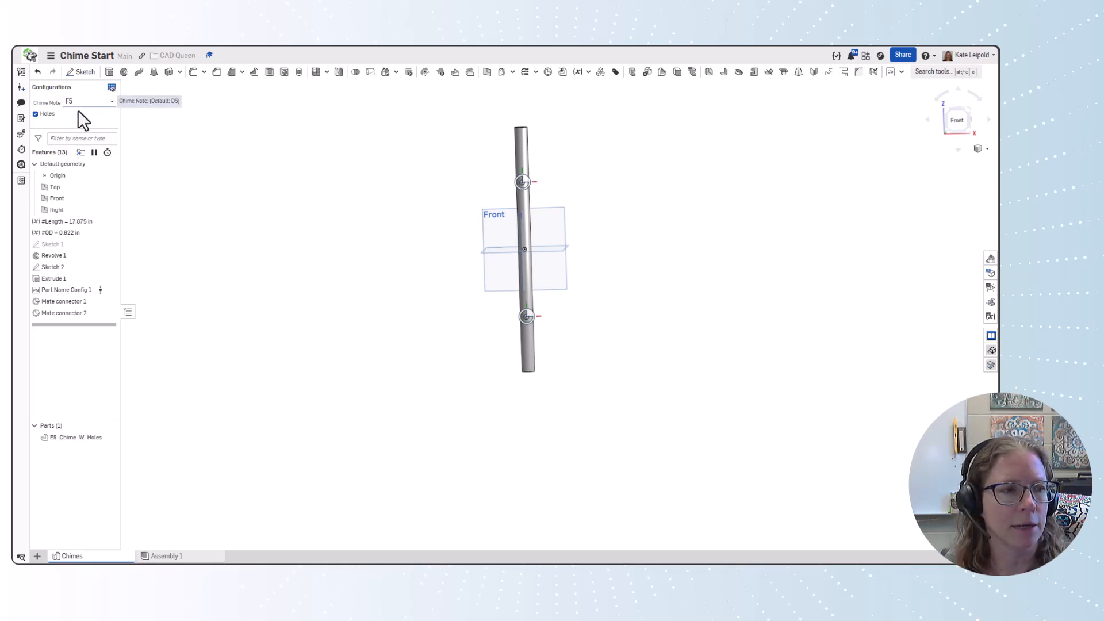
# - Turn Holes off to check the mate connectors on the plain tube, and turn it back on
pyautogui.click(48, 114)
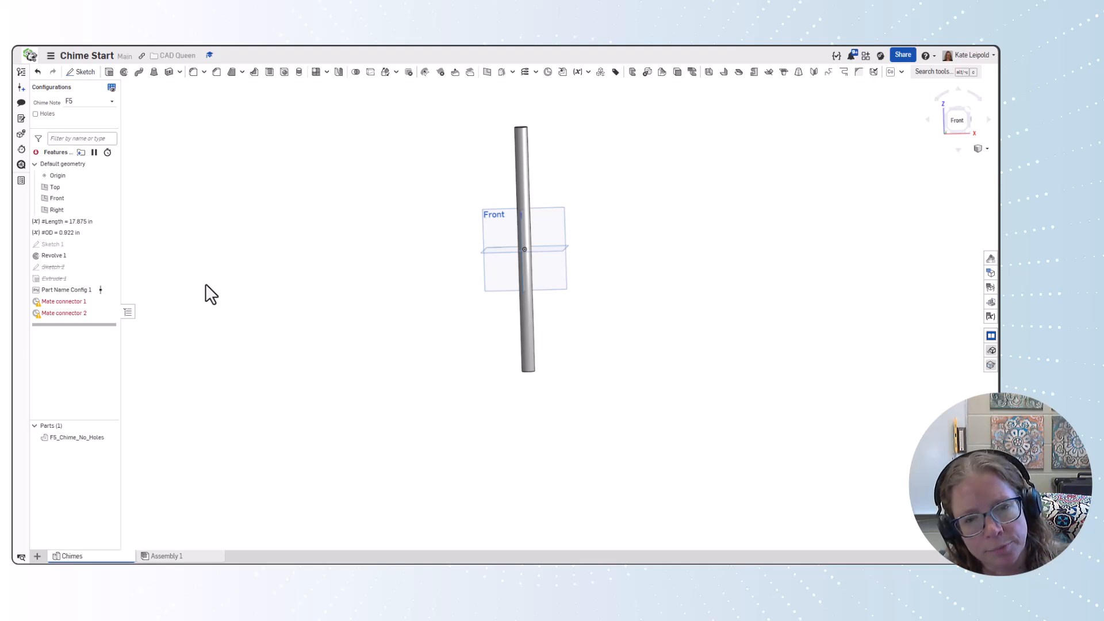
pyautogui.moveTo(553, 196); pyautogui.dragTo(508, 148, button='right')
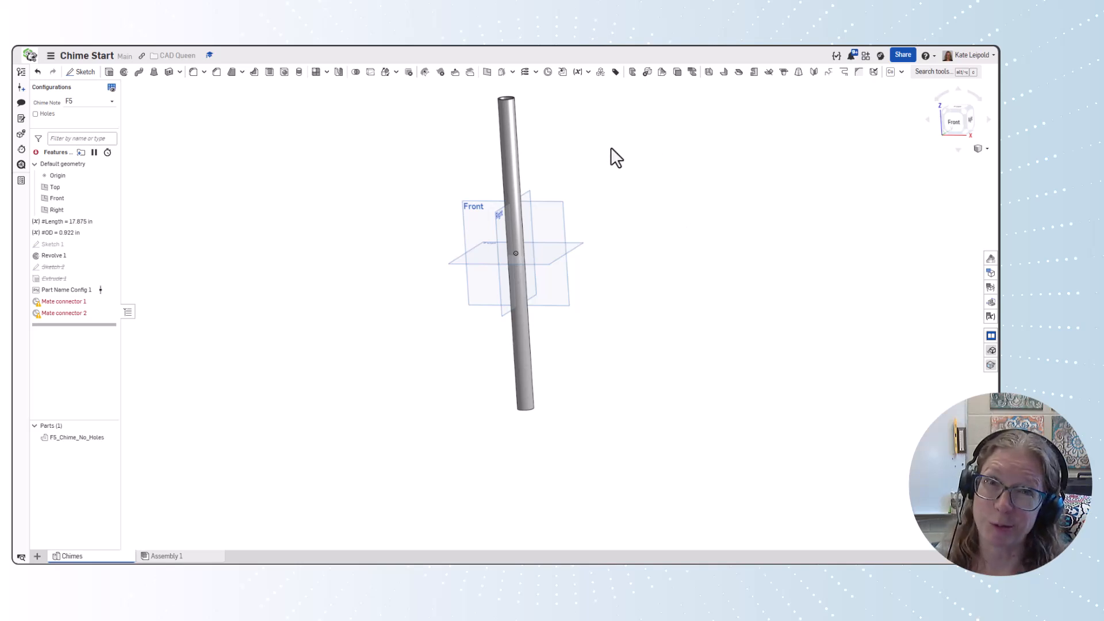
pyautogui.click(36, 114)
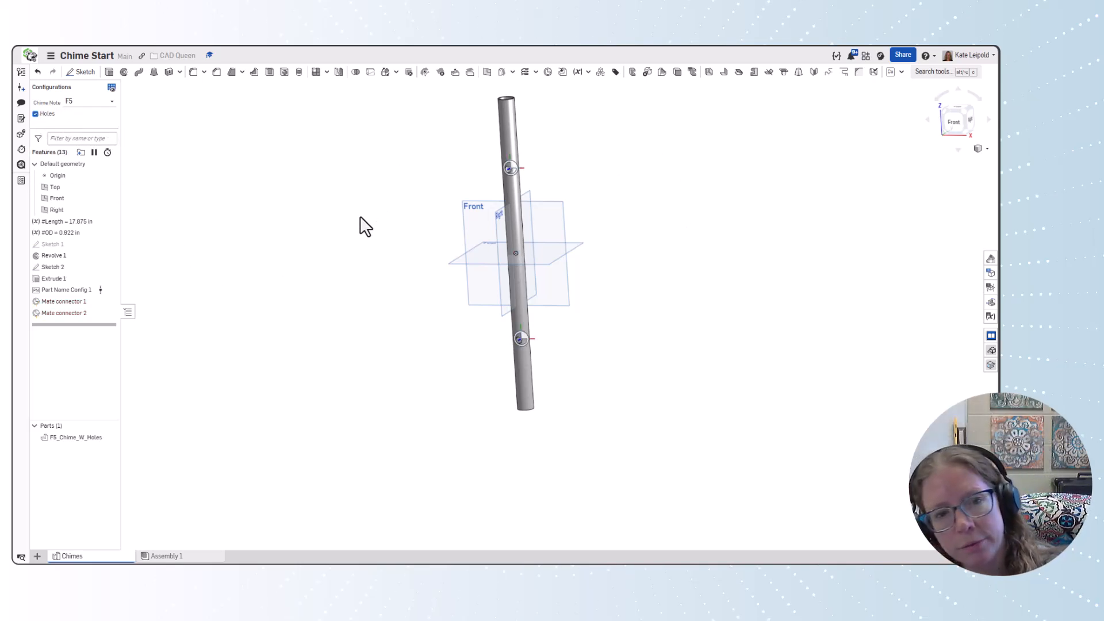
# - Unconfigure the suppression of Sketch 2 and toggle Holes to check the mate connectors, leaving Holes off
pyautogui.rightClick(74, 266)
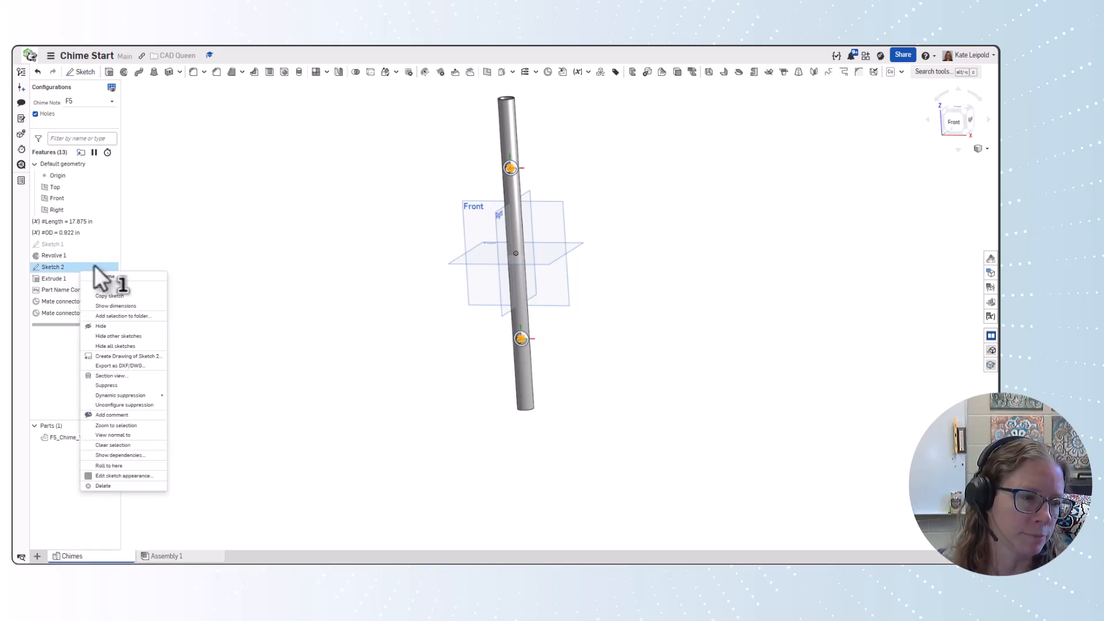
pyautogui.click(147, 405)
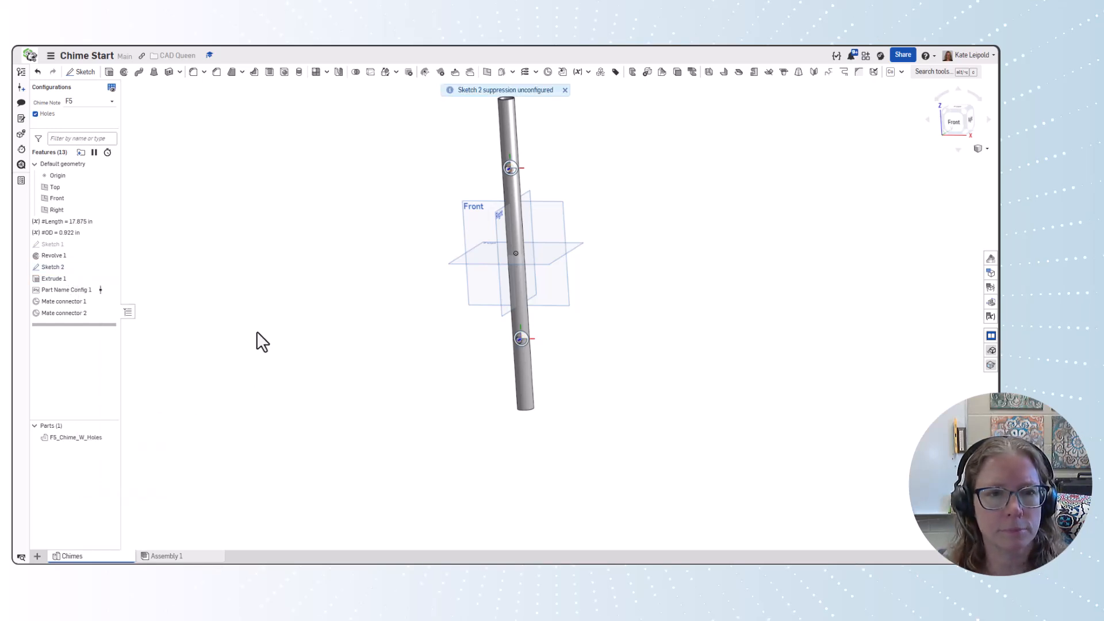
pyautogui.click(48, 117)
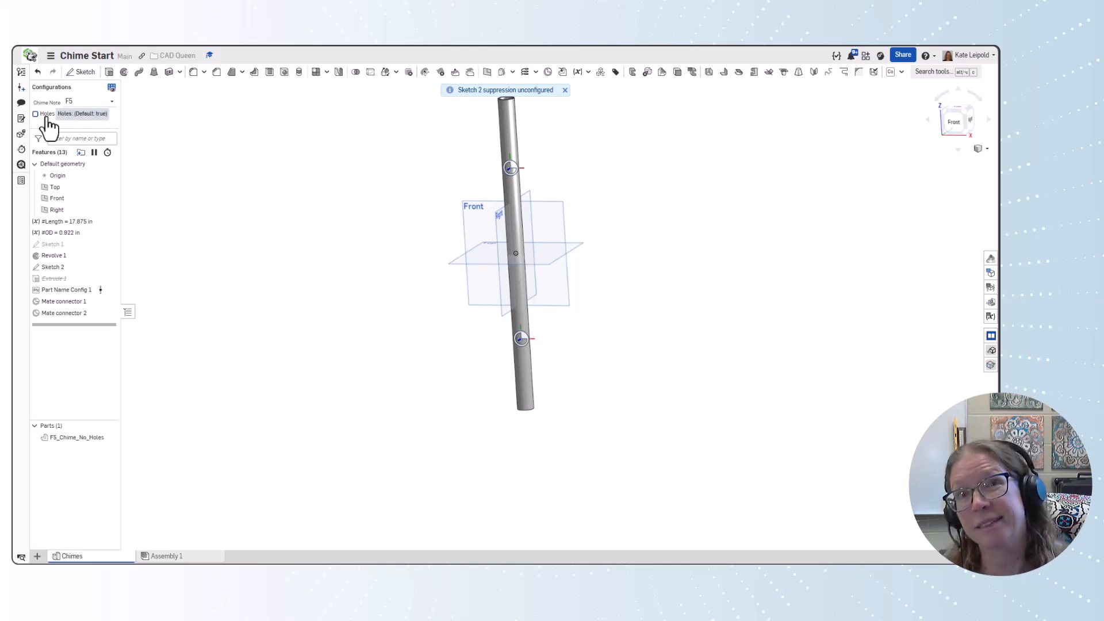
pyautogui.click(49, 116)
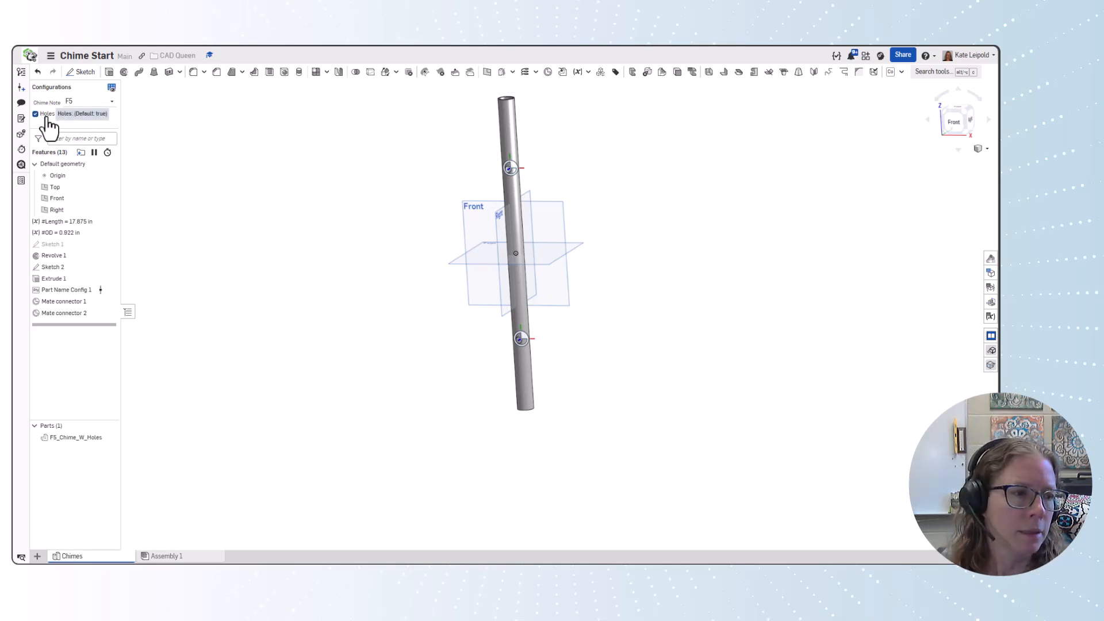
pyautogui.click(48, 116)
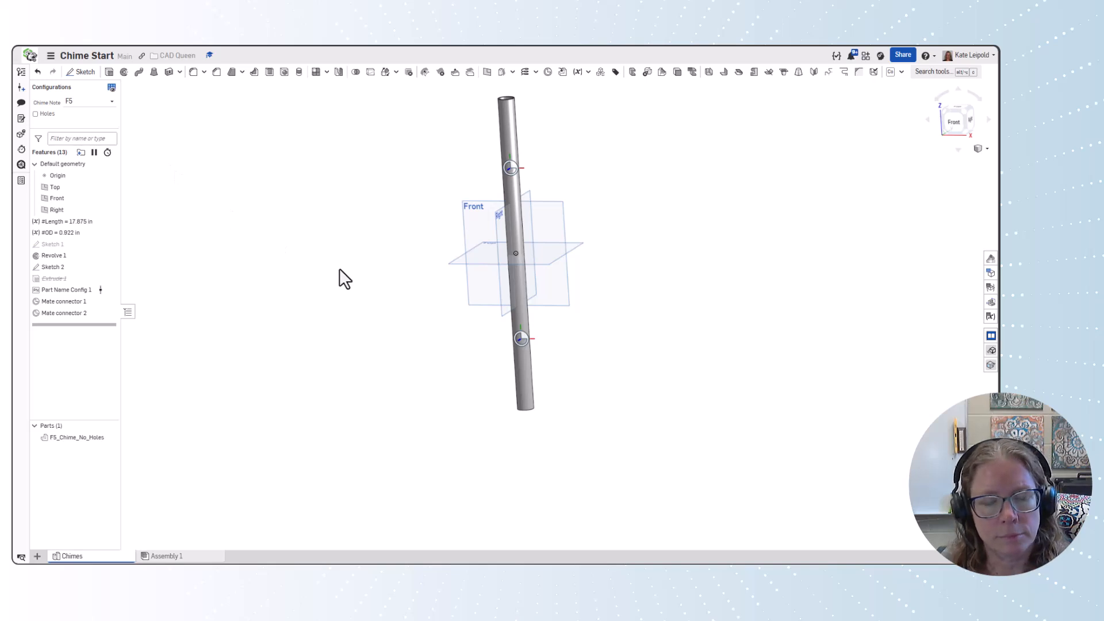
# - Configure the suppression of Sketch 2 in the Holes configuration again
pyautogui.scroll(-3, 335, 275)
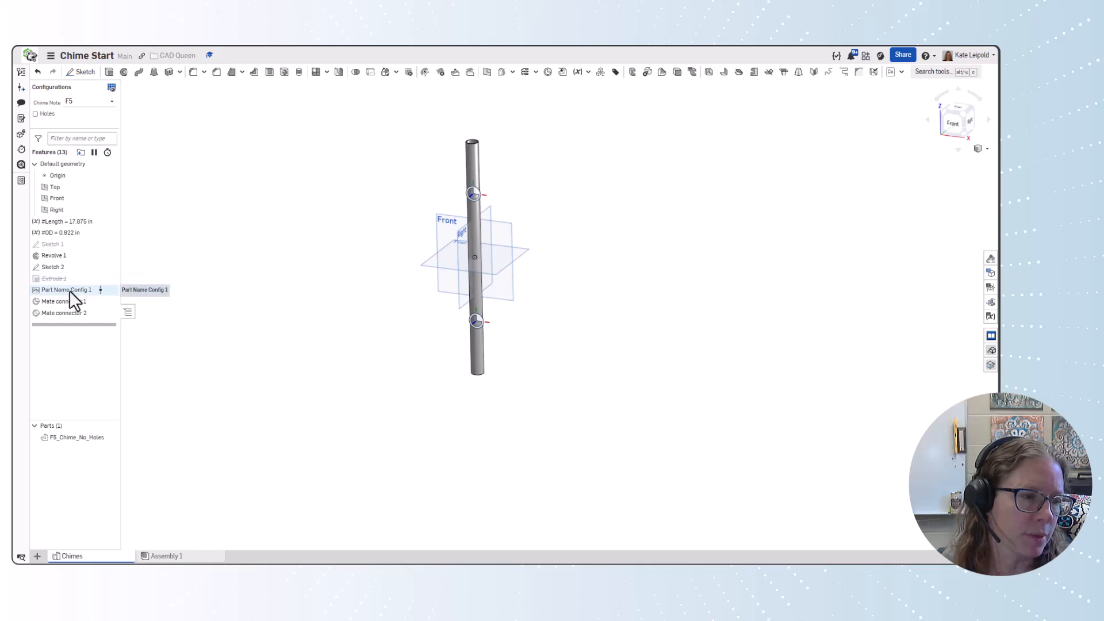
pyautogui.rightClick(73, 268)
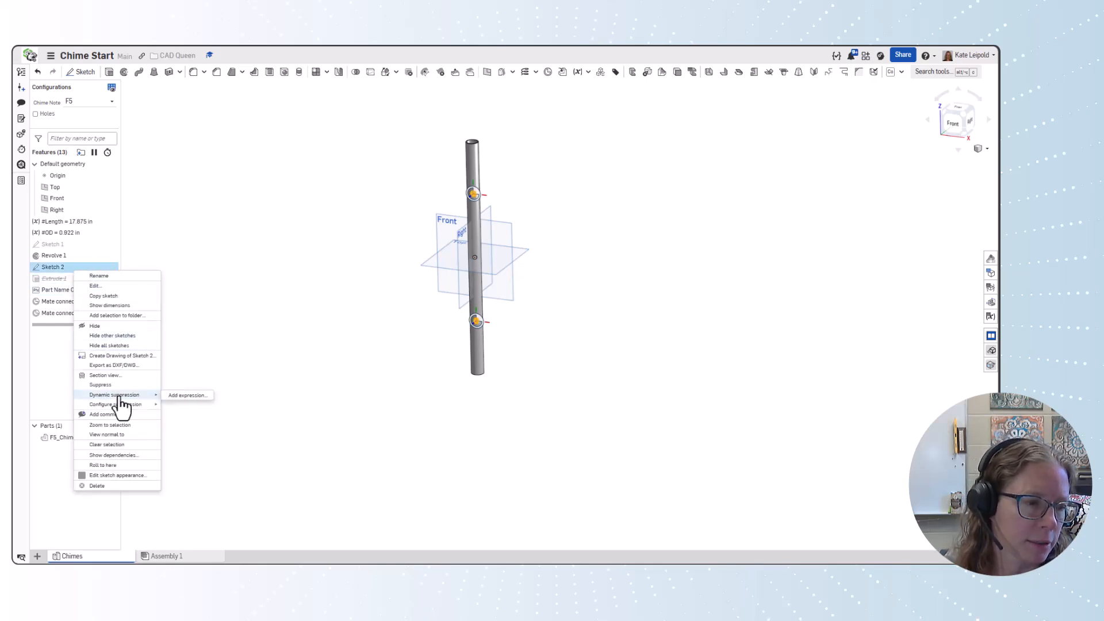
pyautogui.moveTo(130, 405)
pyautogui.click(173, 414)
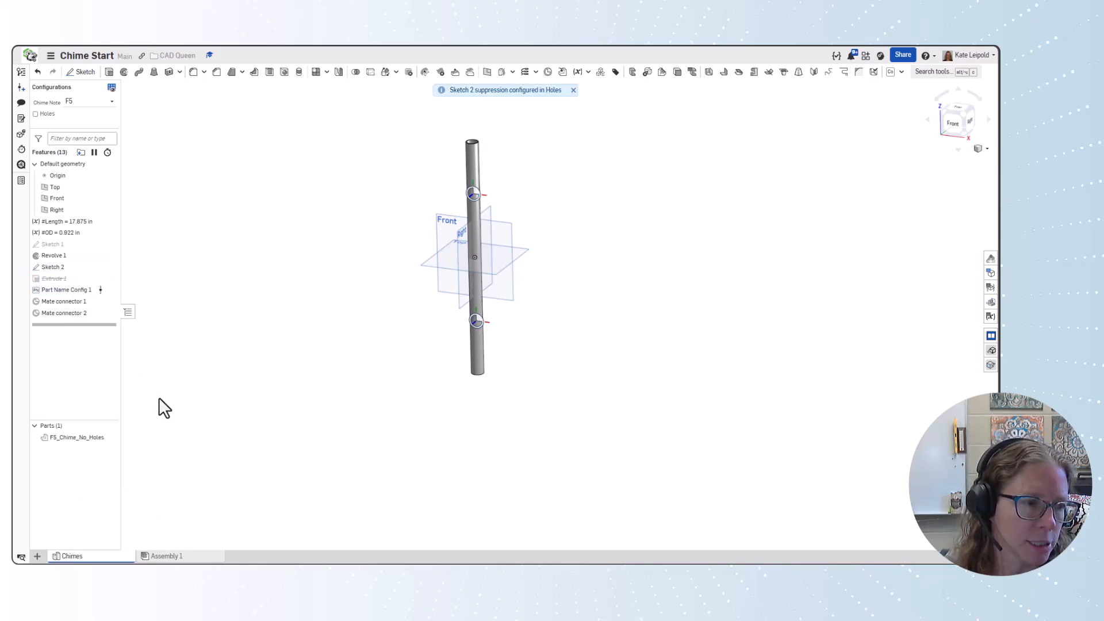
# - Configure the suppression of Mate connector 1 and Mate connector 2 in the Holes configuration
pyautogui.rightClick(78, 305)
pyautogui.moveTo(149, 415)
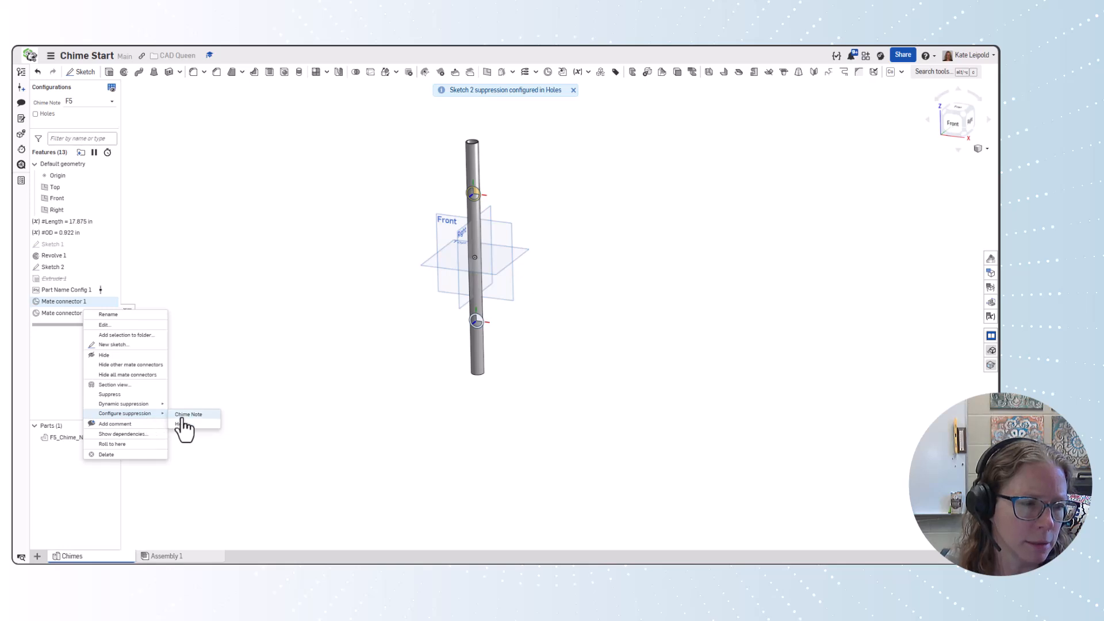
pyautogui.click(183, 424)
pyautogui.rightClick(82, 312)
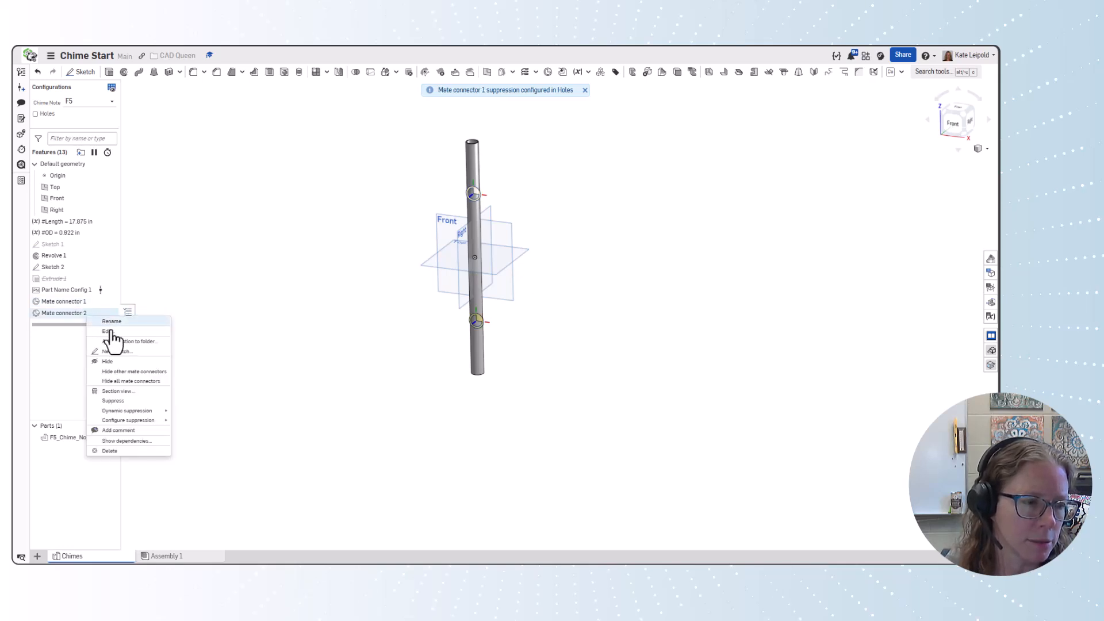
pyautogui.moveTo(151, 421)
pyautogui.click(185, 431)
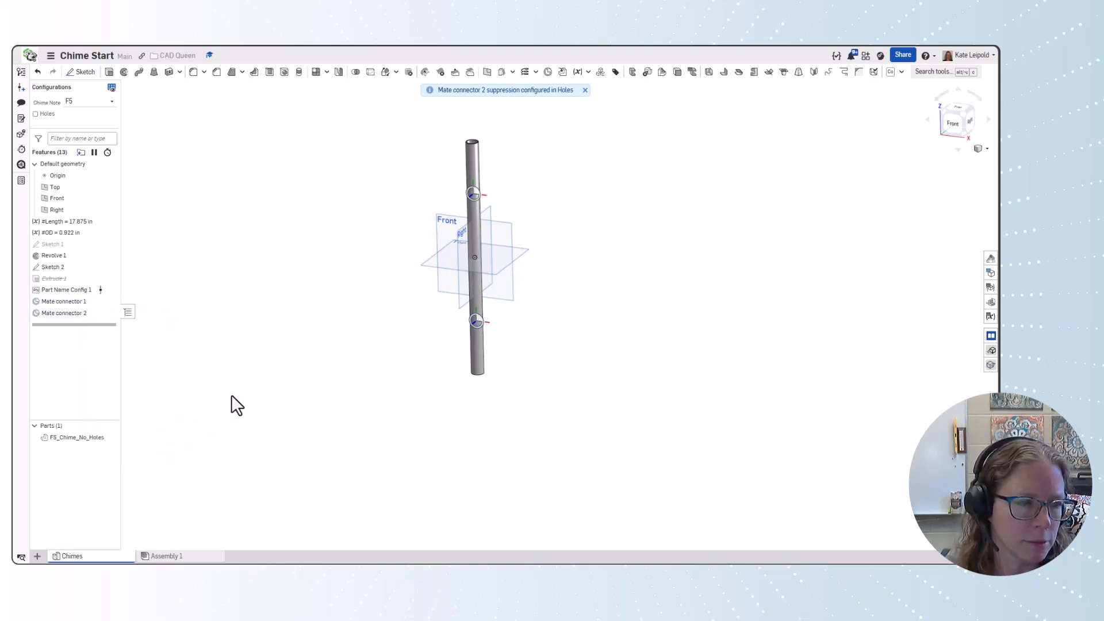
# - In the Holes table, suppress Sketch 2 and both mate connectors for the No_Holes row, and turn Holes back on
pyautogui.click(990, 274)
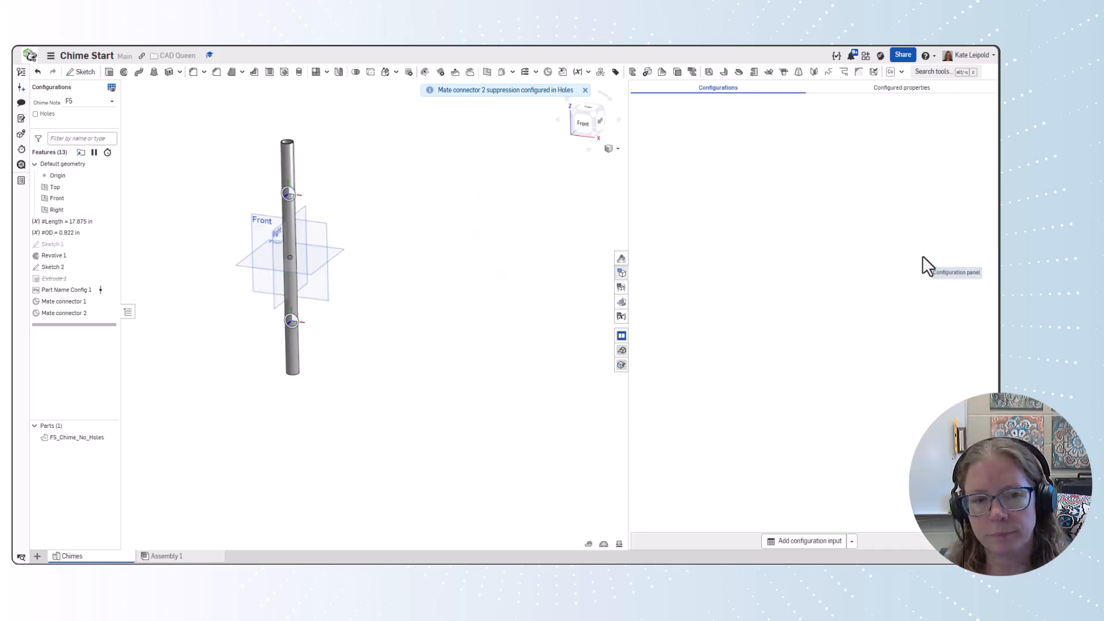
pyautogui.click(698, 291)
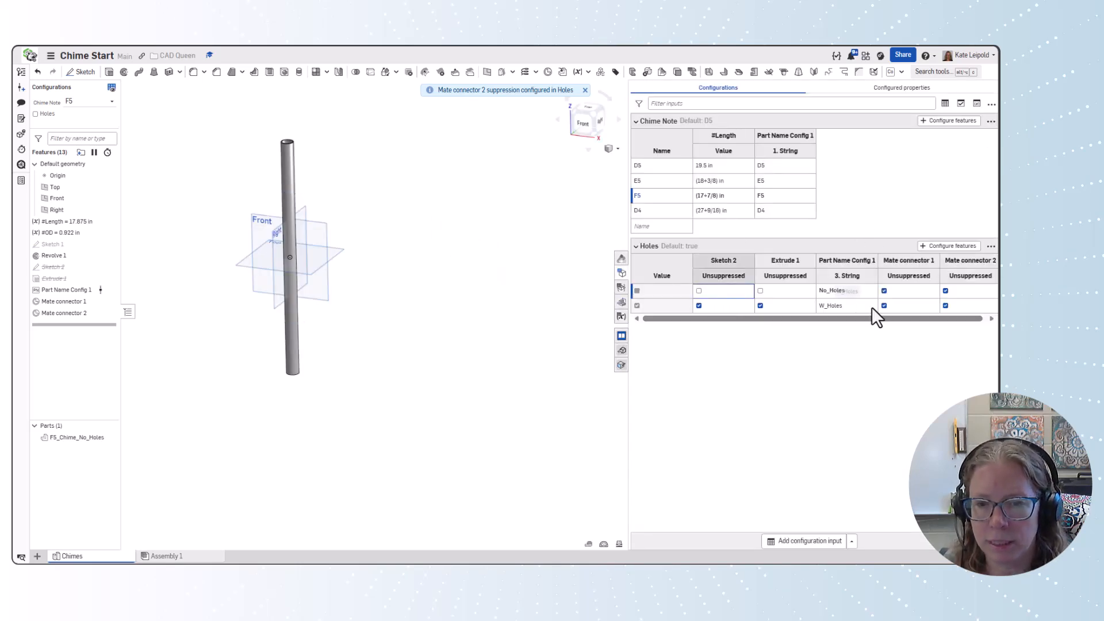
pyautogui.click(884, 291)
pyautogui.click(946, 291)
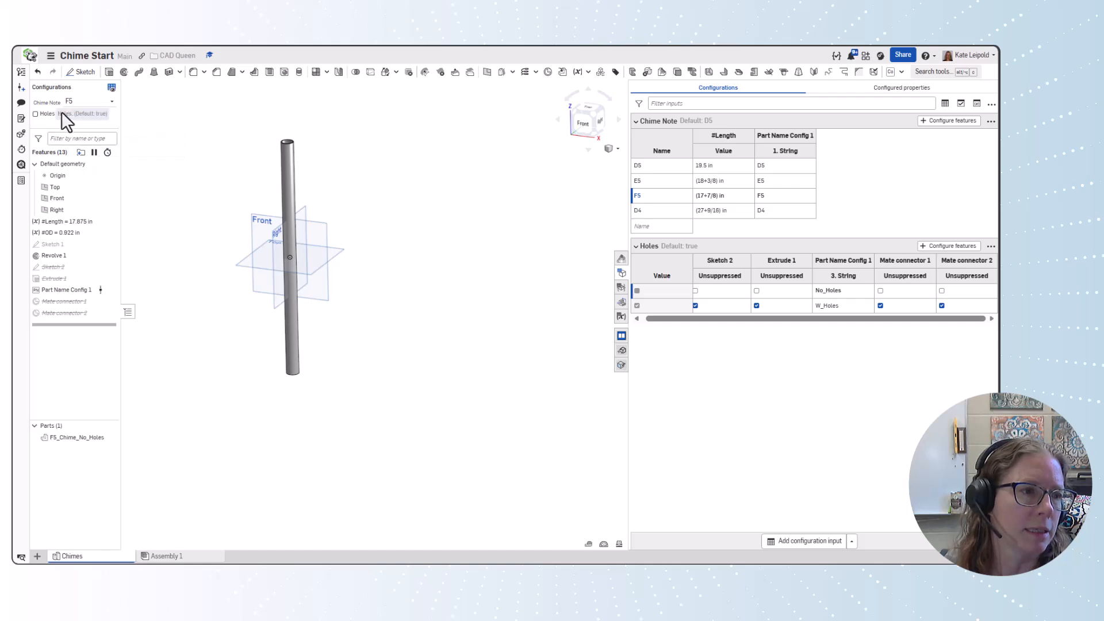
pyautogui.click(36, 114)
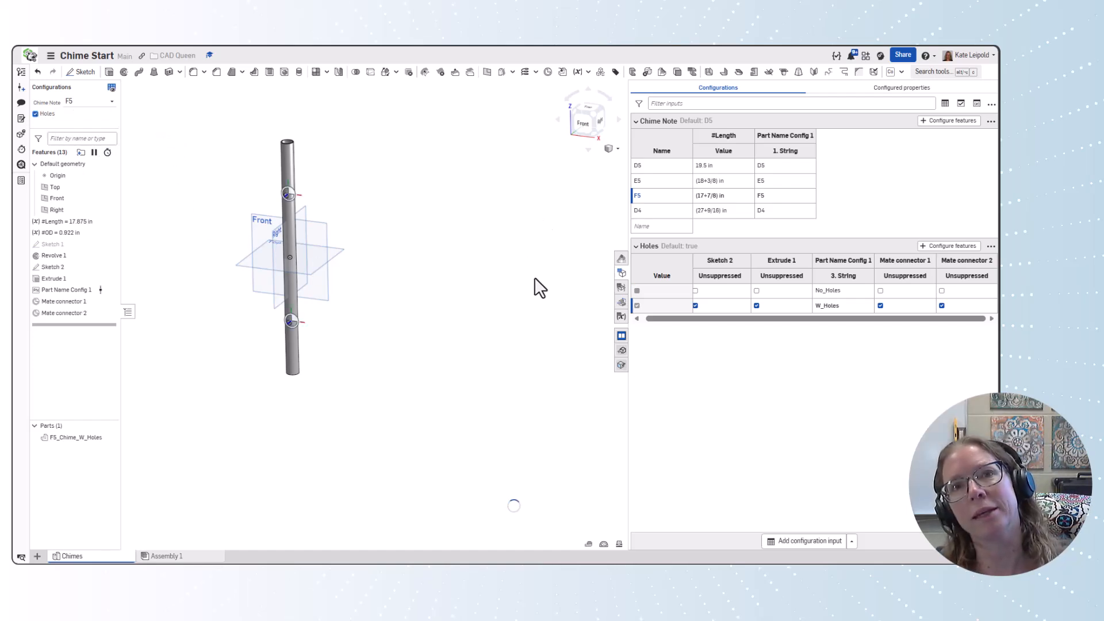